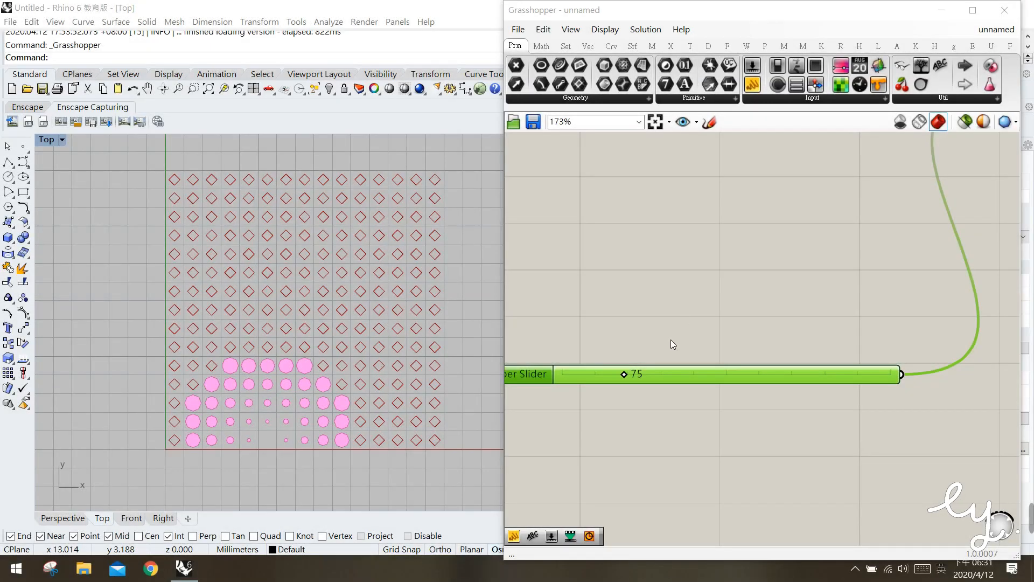
Set the slider to 126 and place a point object at the centre of the circle pattern in the Top viewport
left_click_drag(626, 383, 669, 378)
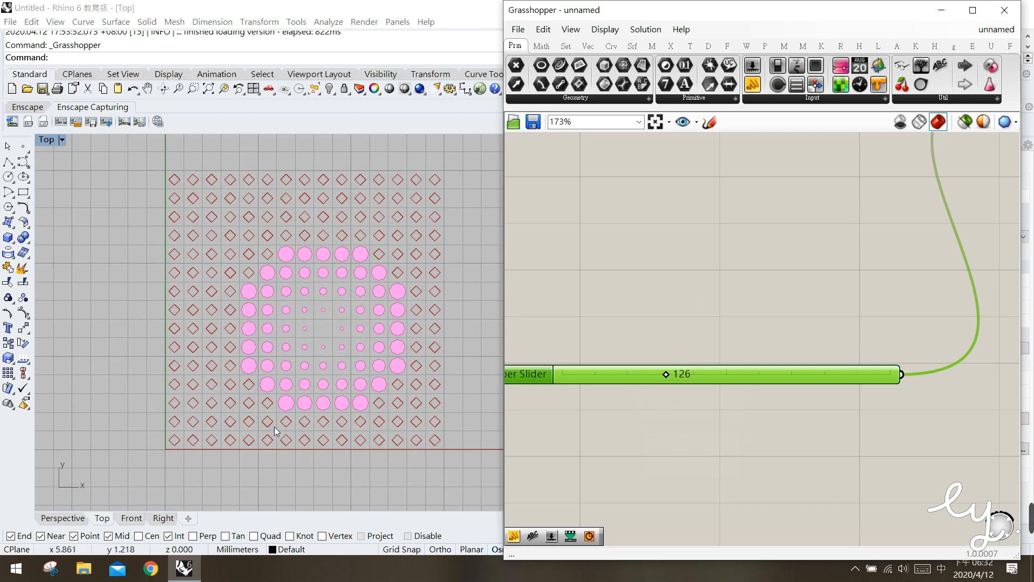
left_click(23, 146)
left_click(321, 330)
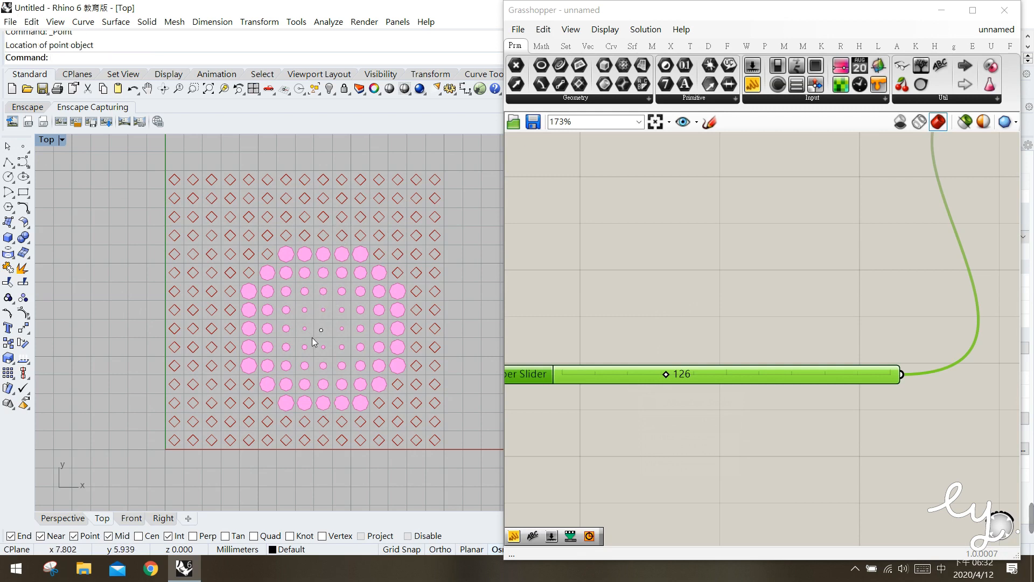
left_click_drag(331, 341, 305, 307)
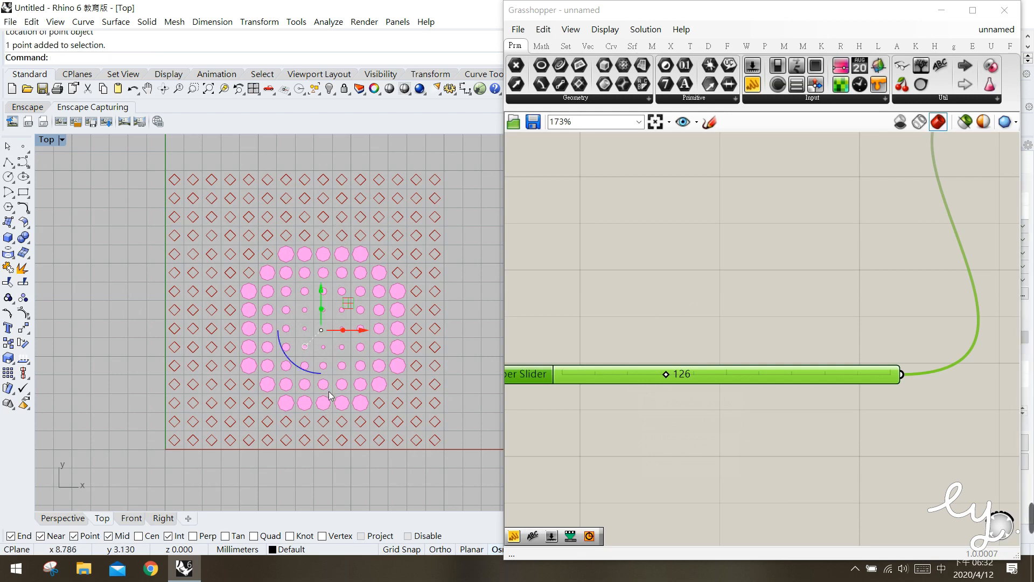
left_click(368, 392)
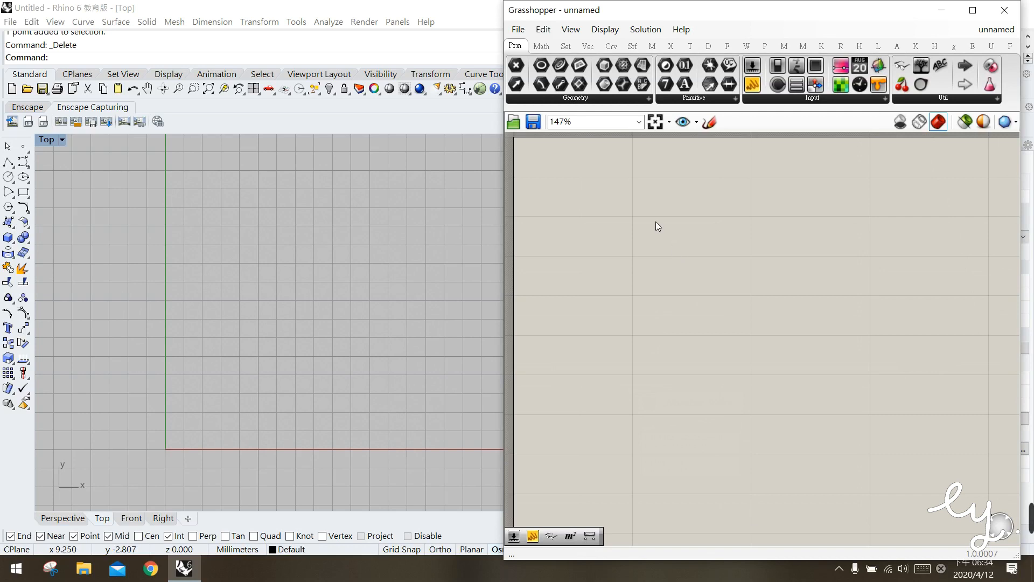
Add a Square grid component and feed both Extent X and Extent Y from a number slider set to 15
left_click(588, 46)
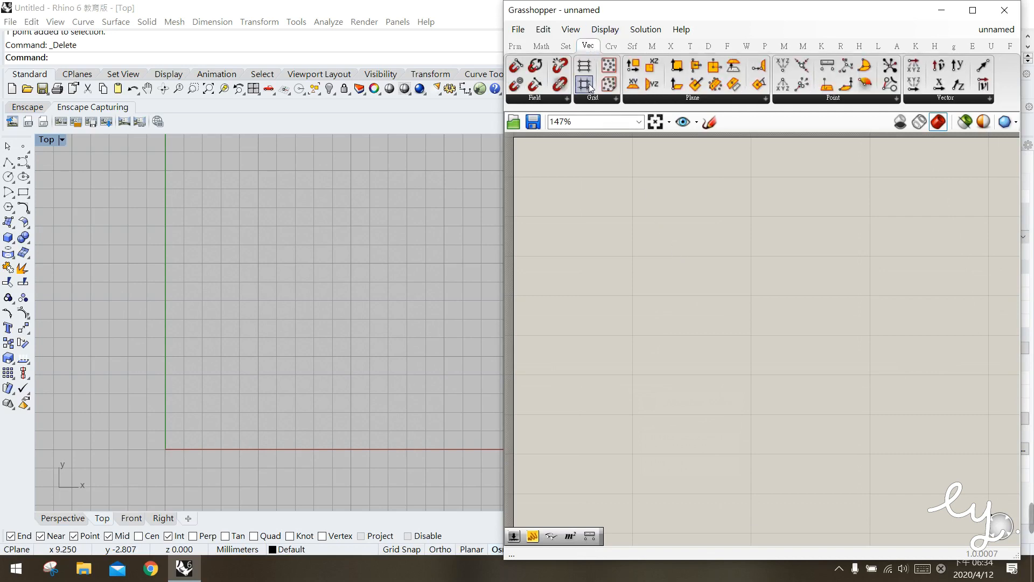
left_click_drag(587, 87, 680, 277)
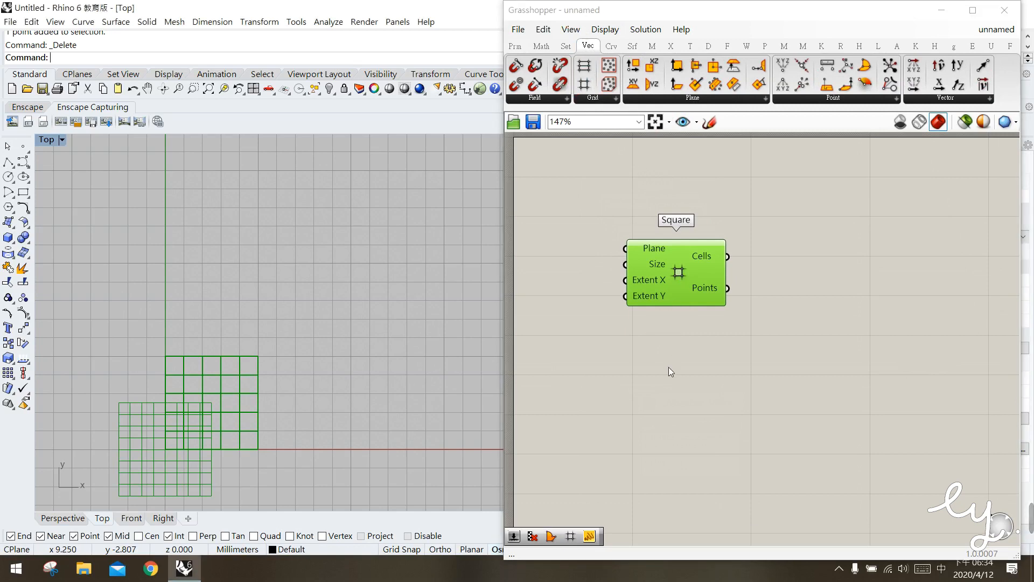
left_click(569, 290)
double_click(569, 289)
type("15")
key("Return")
left_click_drag(628, 291, 660, 261)
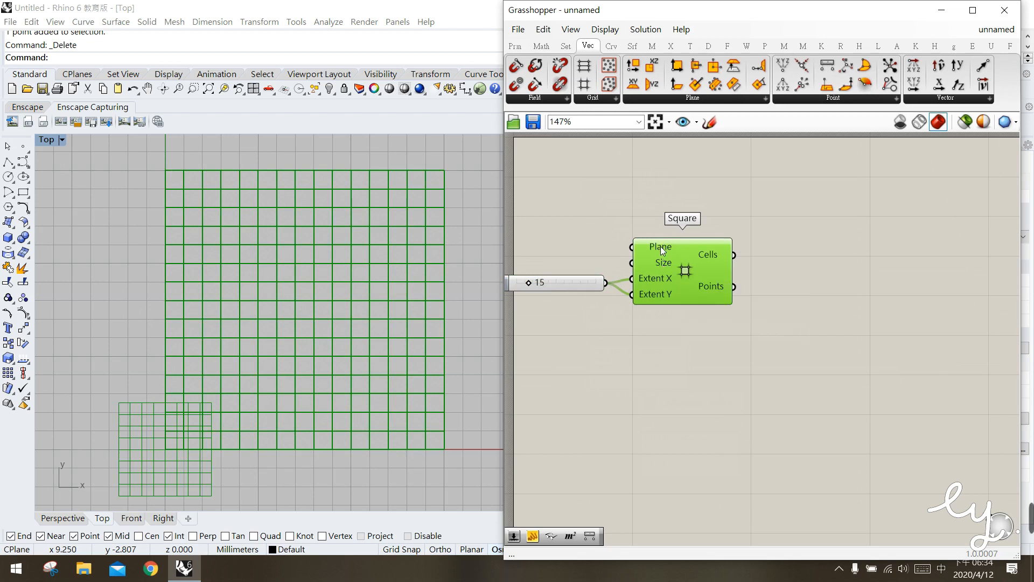
Extract the Square grid's Plane input as a separate parameter and turn off that parameter's preview
right_click(660, 247)
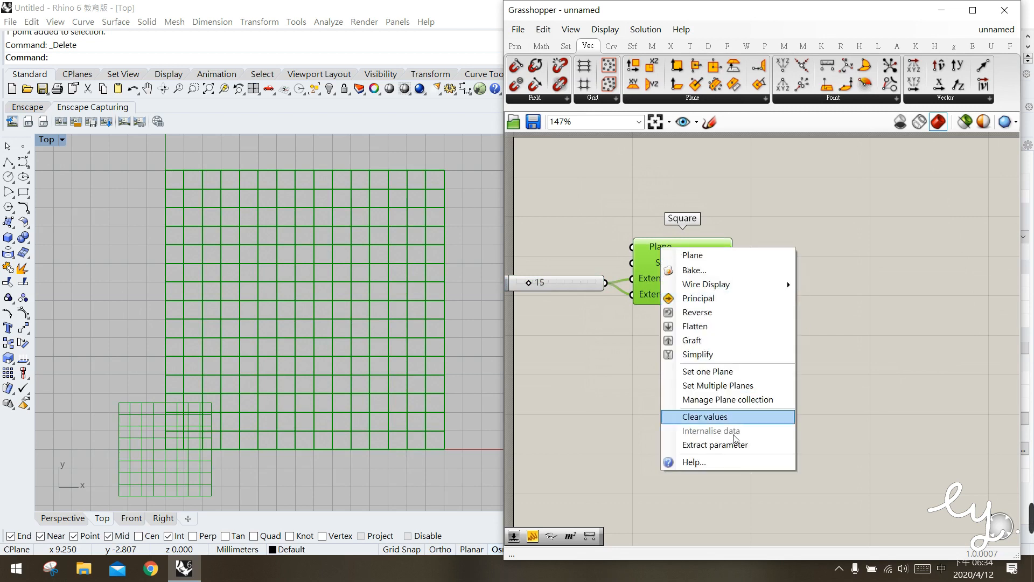
left_click(710, 448)
left_click(573, 246)
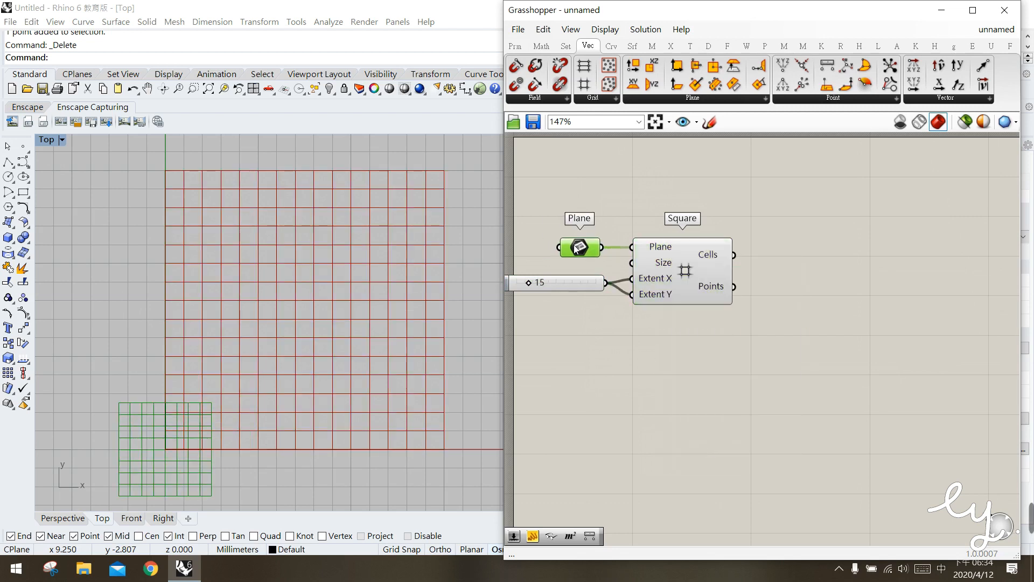
middle_click(574, 244)
left_click(631, 197)
left_click(682, 288)
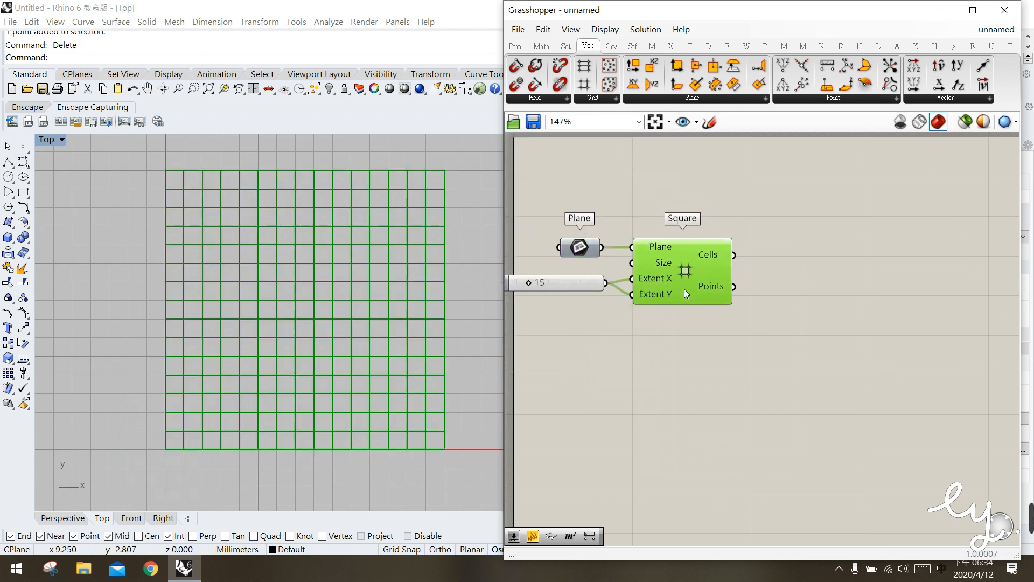
left_click(648, 377)
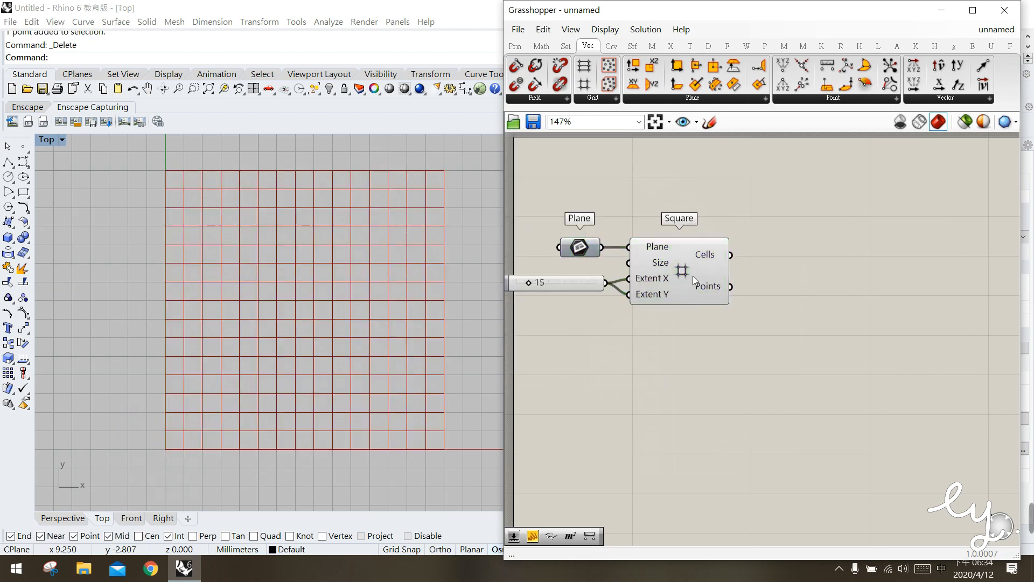
left_click(432, 183)
left_click_drag(447, 194, 448, 194)
left_click(692, 186)
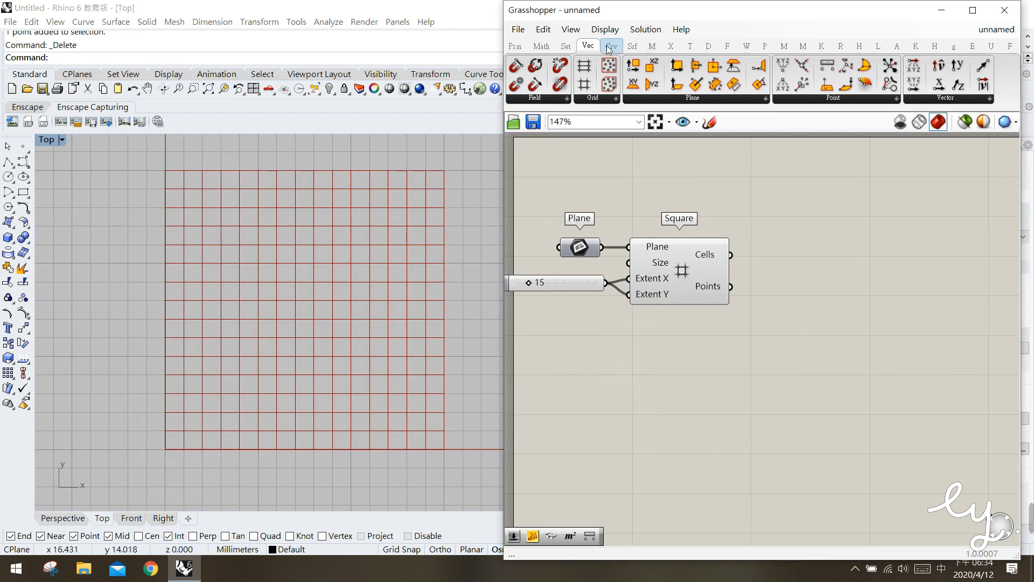
Add an Area component beside the Square grid and connect the grid's Cells output to its Geometry input
left_click(635, 47)
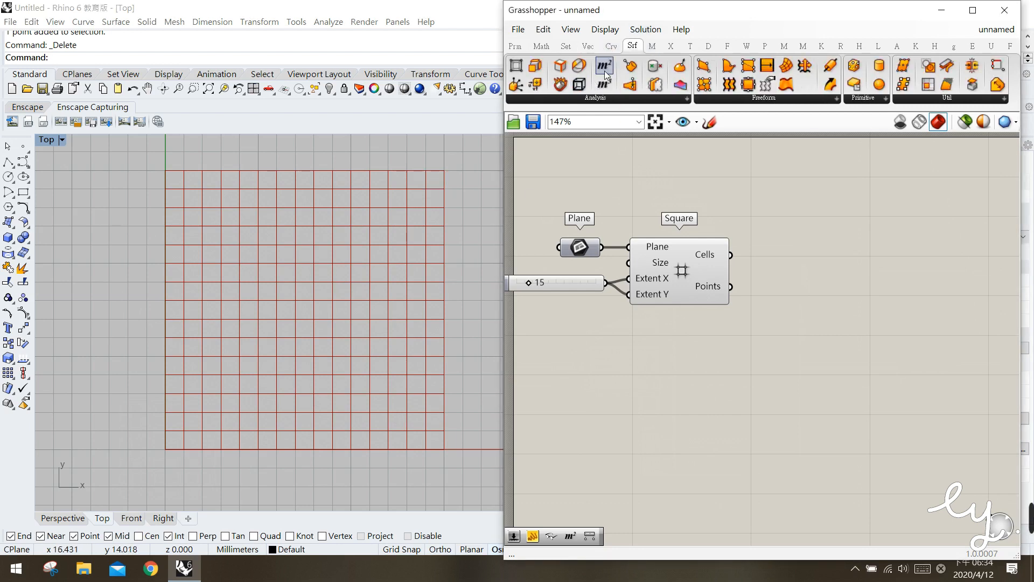
left_click_drag(606, 76, 804, 272)
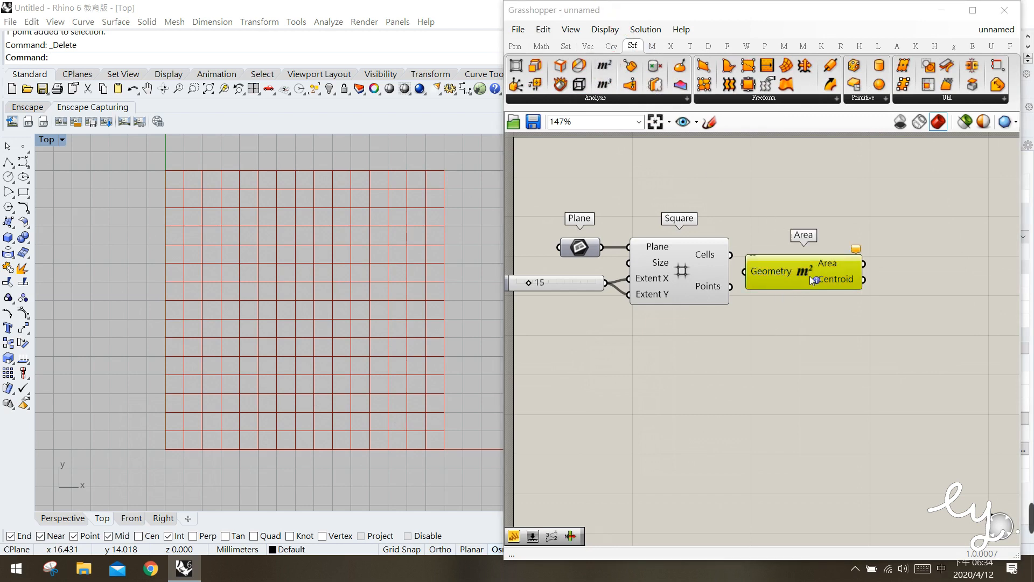
left_click_drag(787, 259, 803, 248)
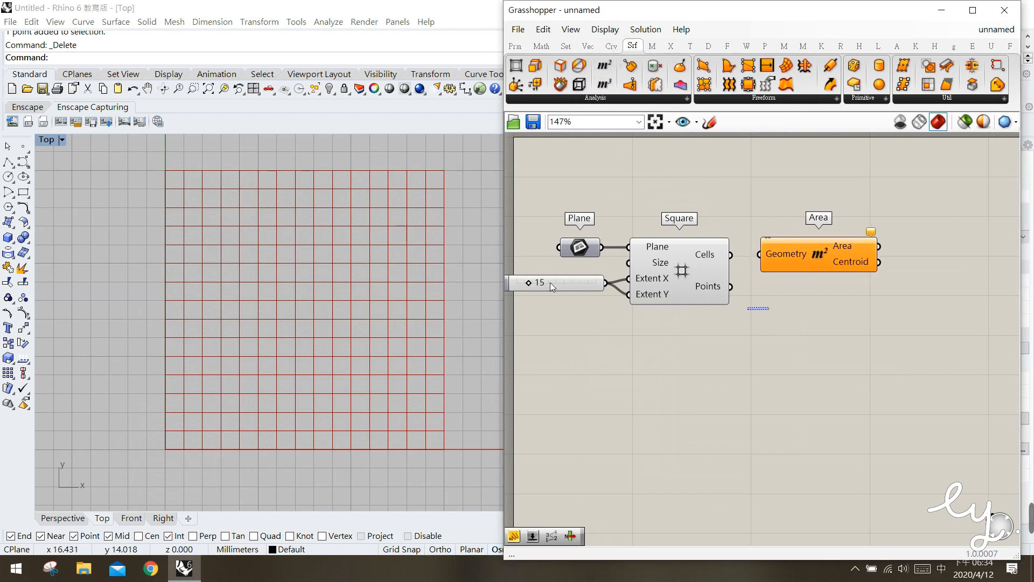
left_click_drag(418, 156, 452, 202)
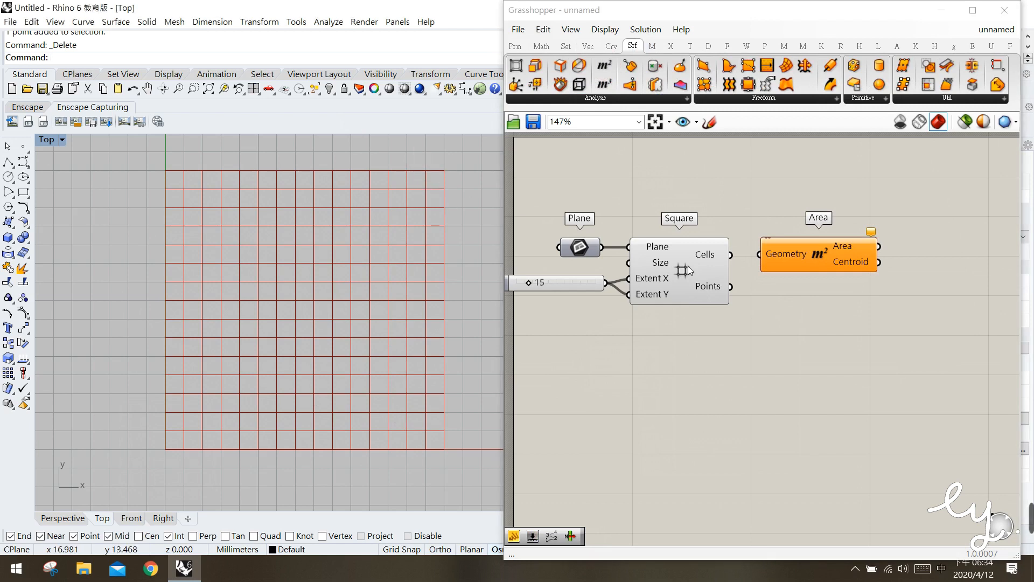
left_click_drag(732, 255, 794, 257)
left_click(773, 348)
left_click_drag(435, 179, 456, 214)
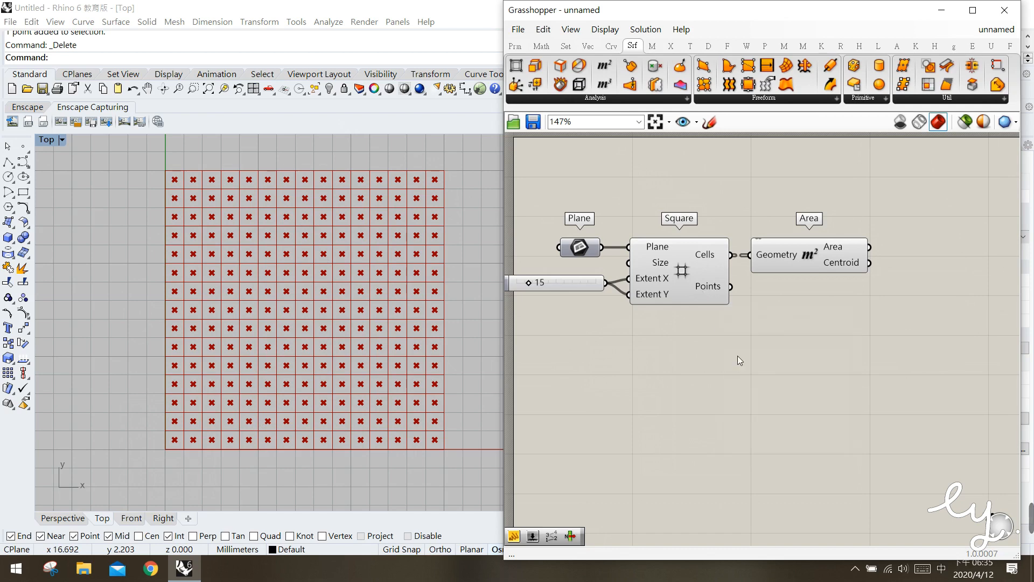
Add a List Item component to the canvas beside the Area component
left_click(566, 46)
left_click(566, 98)
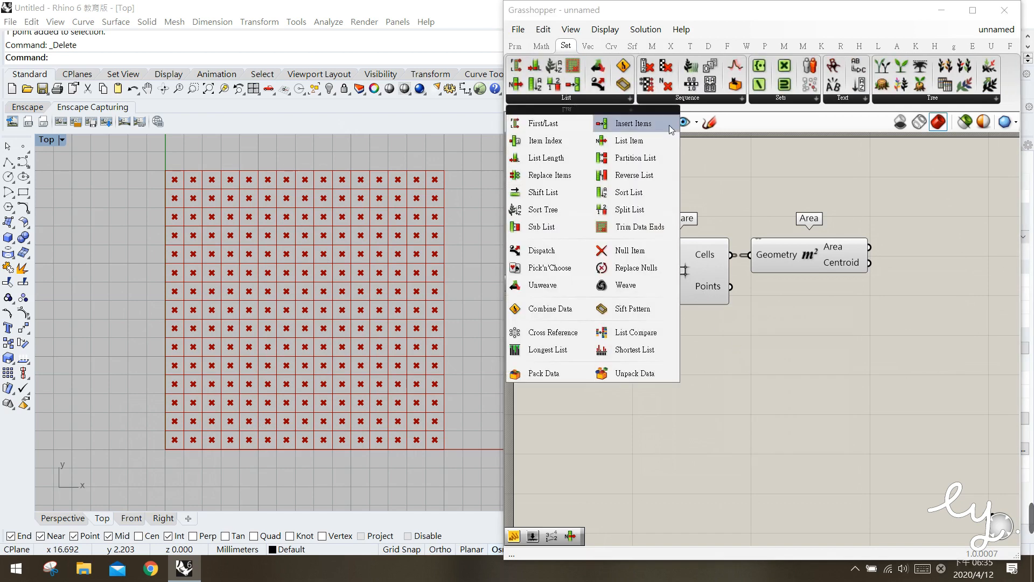
left_click(629, 142)
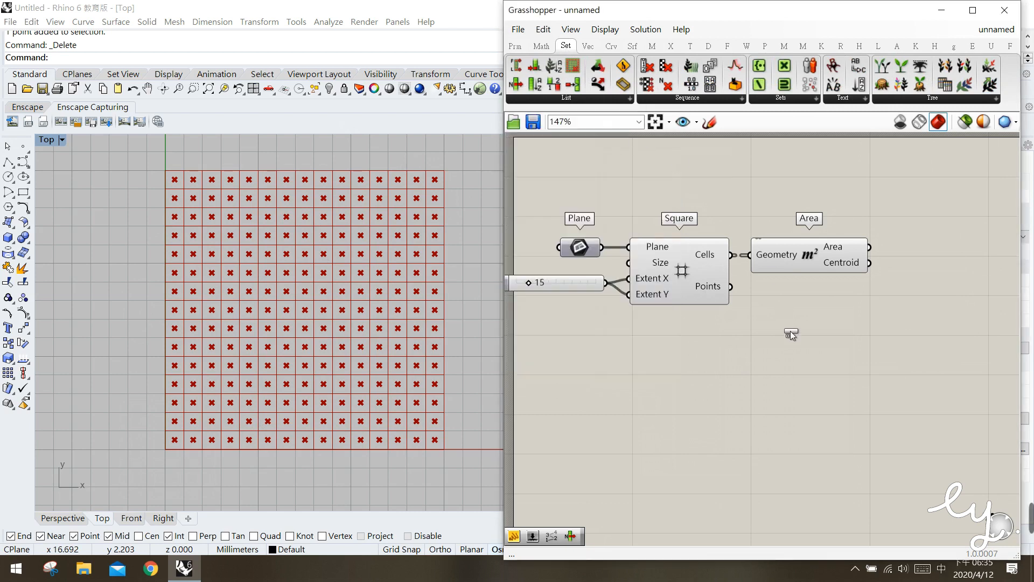
left_click(909, 386)
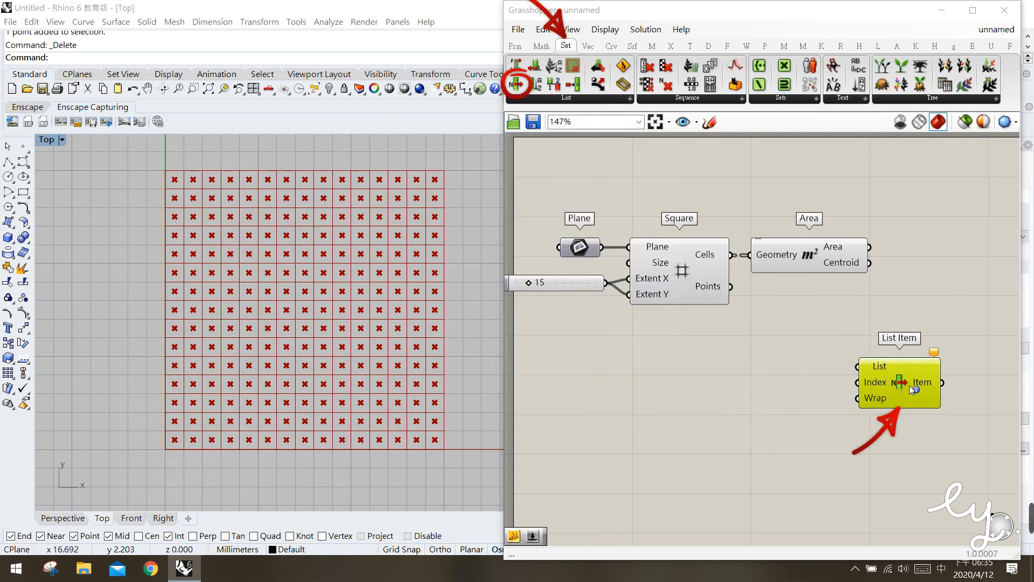
left_click(832, 357)
left_click_drag(909, 389, 942, 319)
left_click(865, 357)
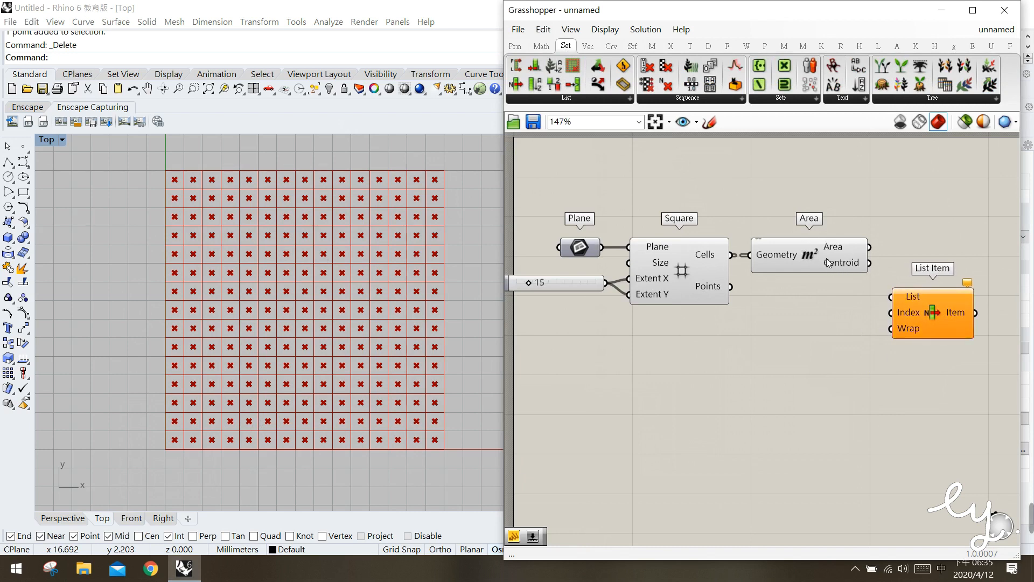
Connect the Area component's Centroid output to the List input of List Item
left_click_drag(869, 262, 893, 290)
right_click_drag(853, 371, 808, 342)
left_click(871, 262)
left_click(830, 240)
Flatten the Area component's Centroid output so the centroid columns form one list, and shift List Item slightly away
mouse_move(857, 263)
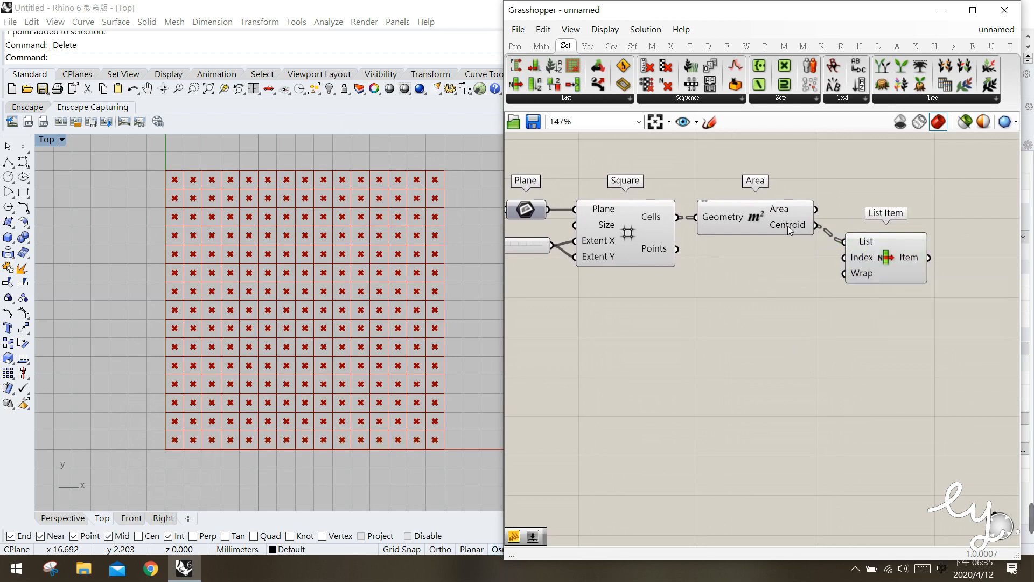
mouse_move(790, 230)
left_click_drag(170, 460, 154, 154)
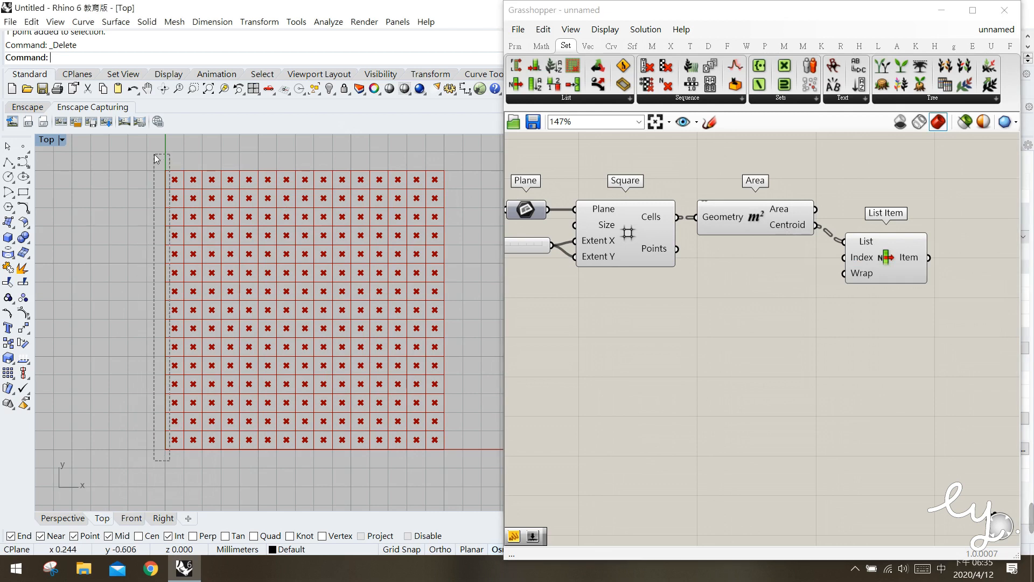
mouse_move(154, 154)
left_mouse_down()
mouse_move(147, 175)
mouse_move(145, 159)
left_mouse_up()
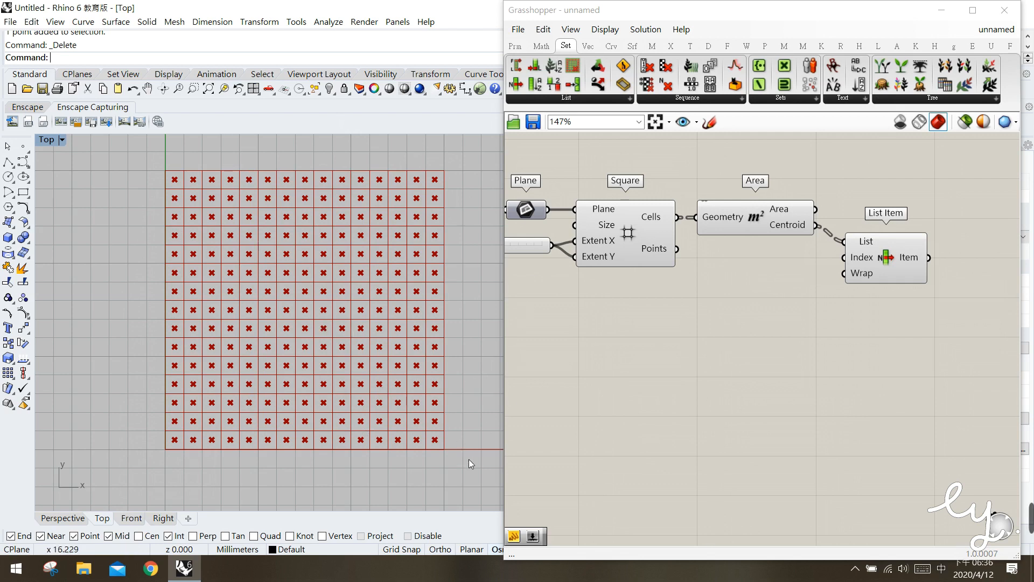
left_click_drag(471, 471, 99, 160)
right_click(790, 229)
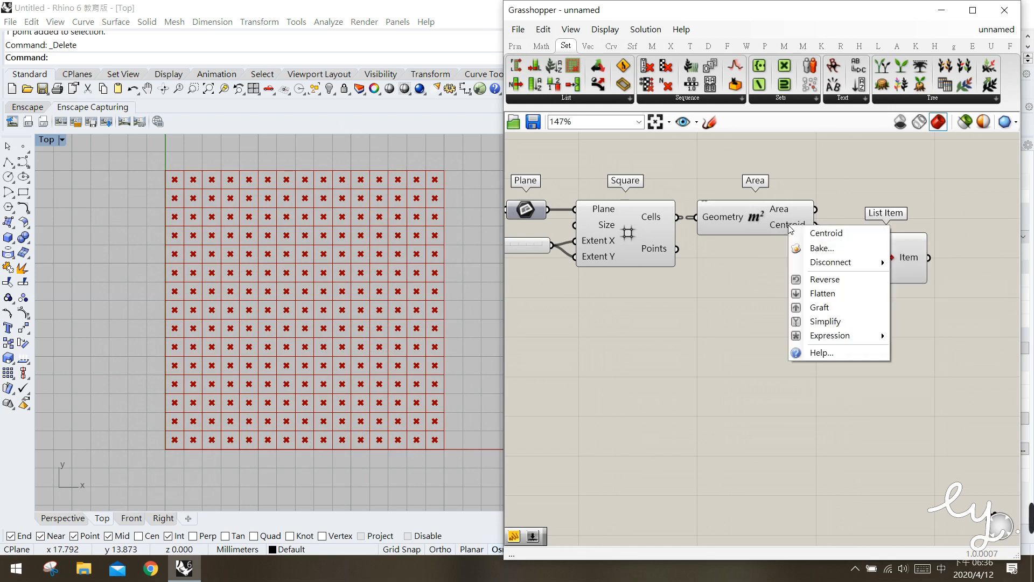
left_click(845, 294)
left_click_drag(872, 261, 884, 261)
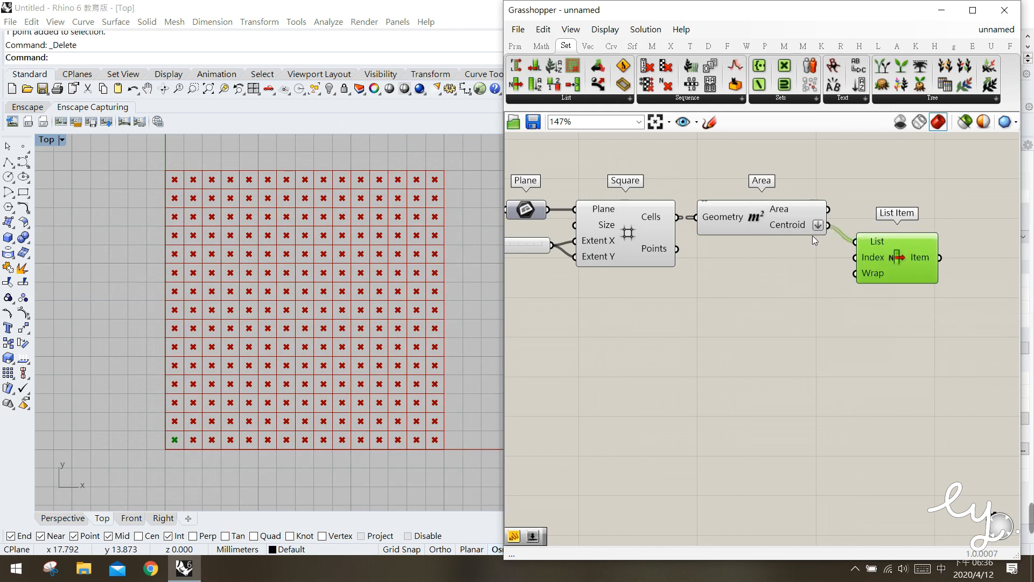
Create a number slider from 0 to 224, connect it to List Item's Index input, and align List Item with Area
mouse_move(807, 224)
double_click(762, 306)
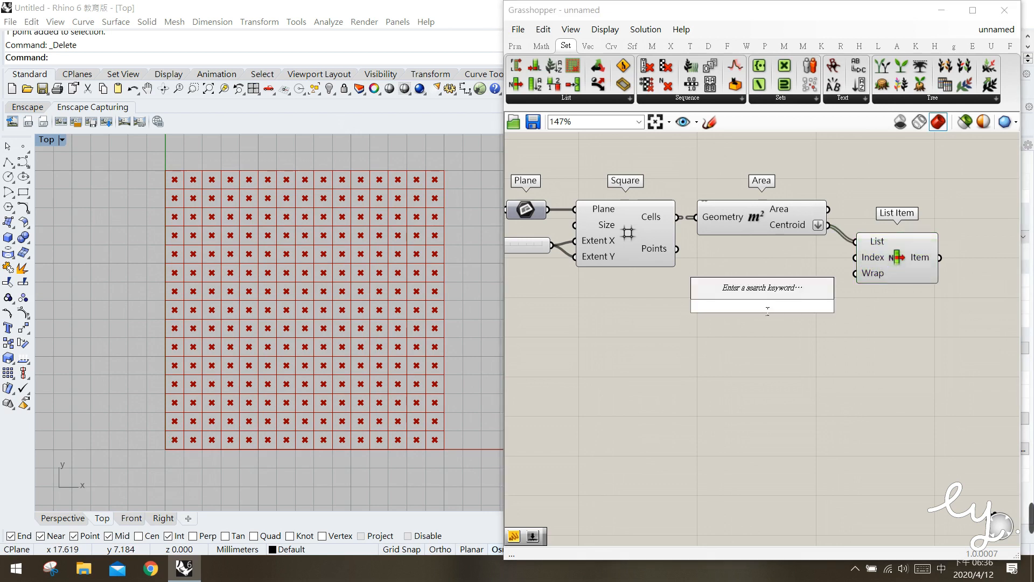
type("0")
type("<20")
key("Return")
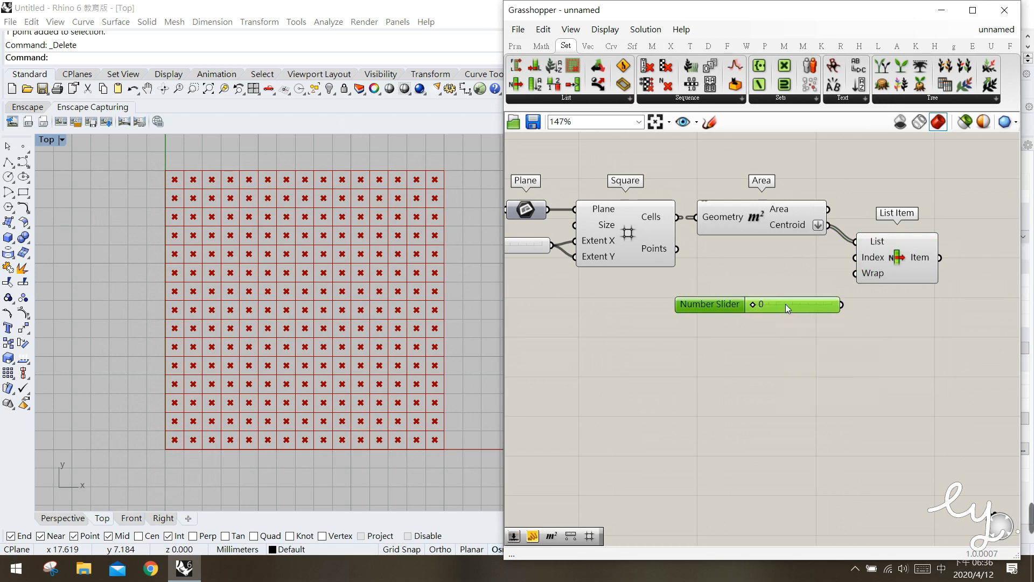
left_click_drag(819, 306, 892, 248)
left_click(883, 273)
left_click(902, 247)
Try the index slider at 84 and 224 to test which grid centroid is picked, and return it to 0
left_click(160, 430)
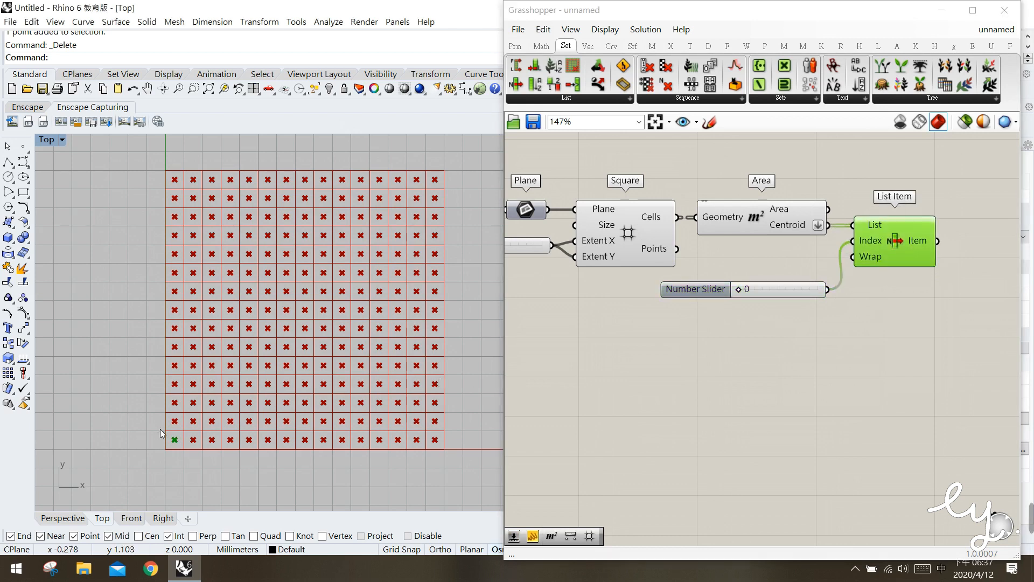
left_click_drag(190, 456, 189, 455)
left_click(739, 291)
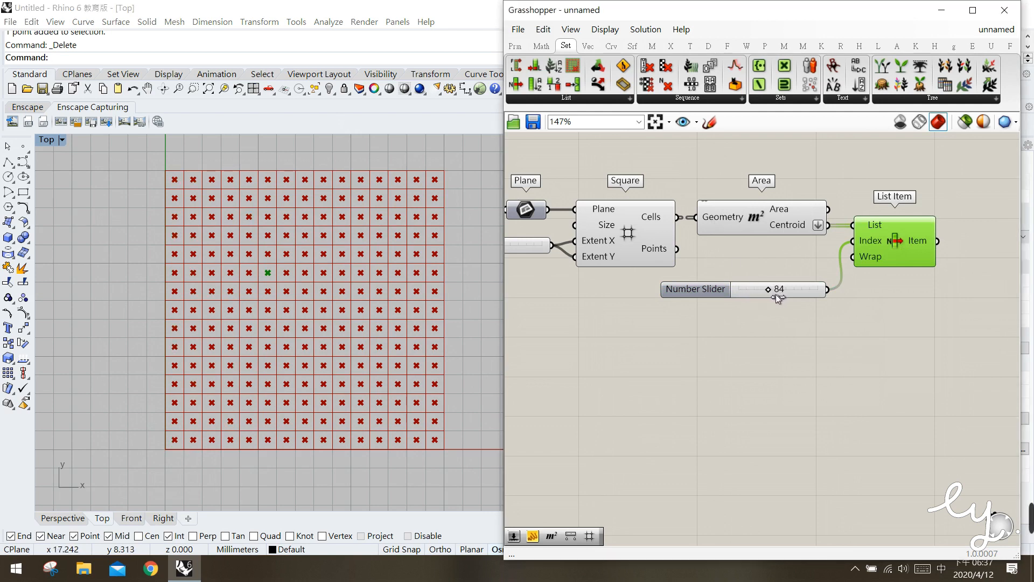
left_click(423, 160)
left_click_drag(453, 202, 455, 200)
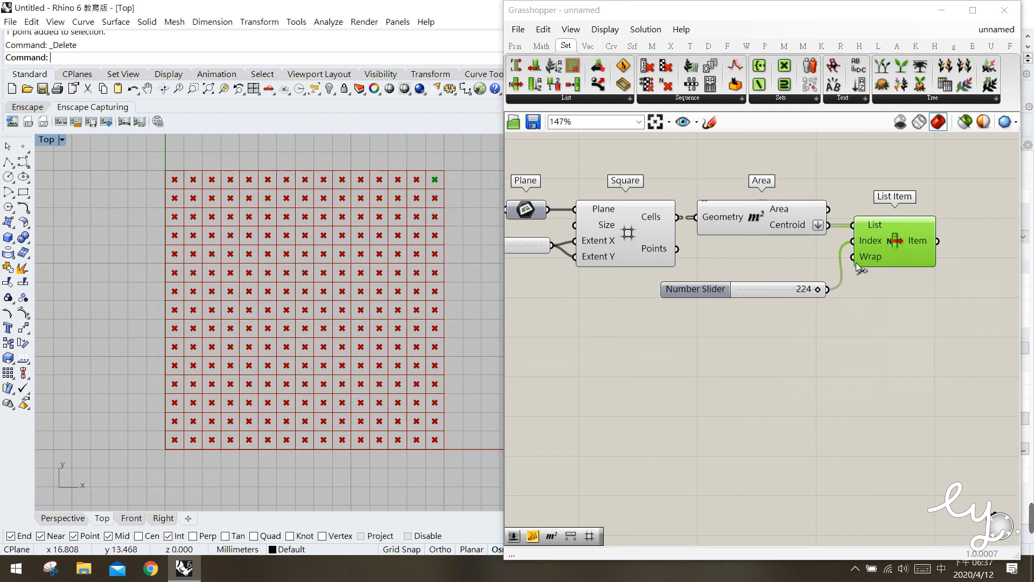
left_click_drag(819, 291, 806, 295)
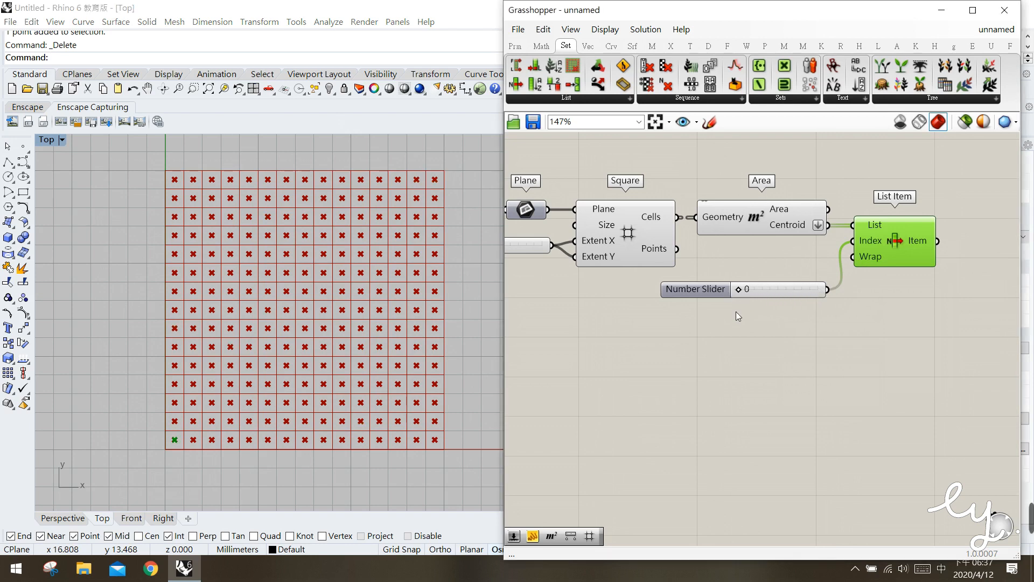
Inspect the list of point coordinates in the Area component's flattened Centroid output
left_click(695, 272)
right_click_drag(624, 284, 710, 280)
left_click(601, 249)
left_click_drag(601, 249, 599, 251)
right_click_drag(832, 291, 717, 303)
left_click(744, 269)
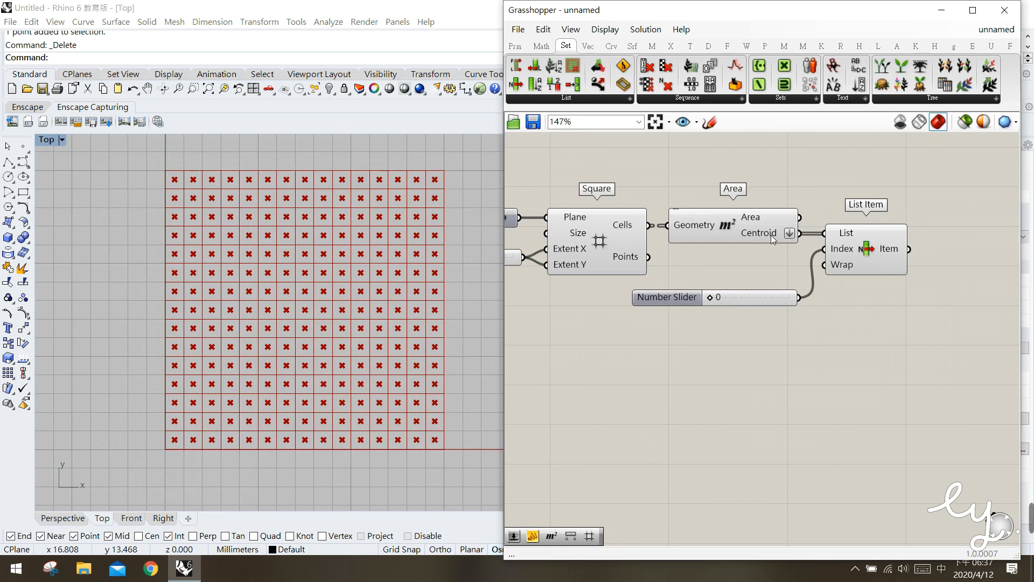
mouse_move(771, 235)
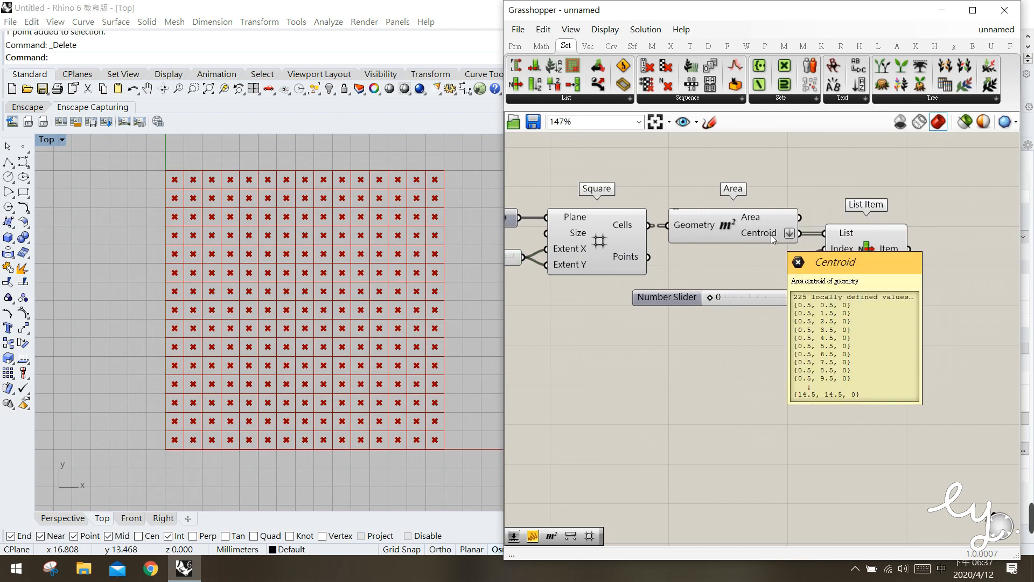
Highlight the centroid picked by List Item and the full set from Area to compare them in the grid
mouse_move(767, 296)
left_mouse_down()
mouse_move(762, 308)
mouse_move(770, 299)
left_mouse_up()
left_click(777, 334)
right_click_drag(874, 327, 810, 324)
mouse_move(808, 263)
left_mouse_down()
mouse_move(807, 274)
mouse_move(808, 260)
left_mouse_up()
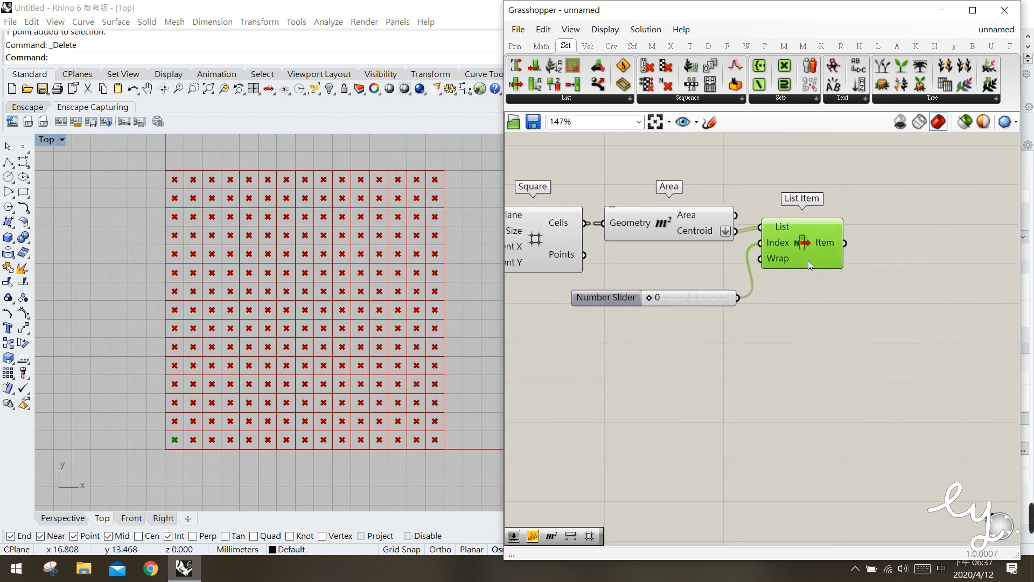
left_click_drag(637, 211, 636, 207)
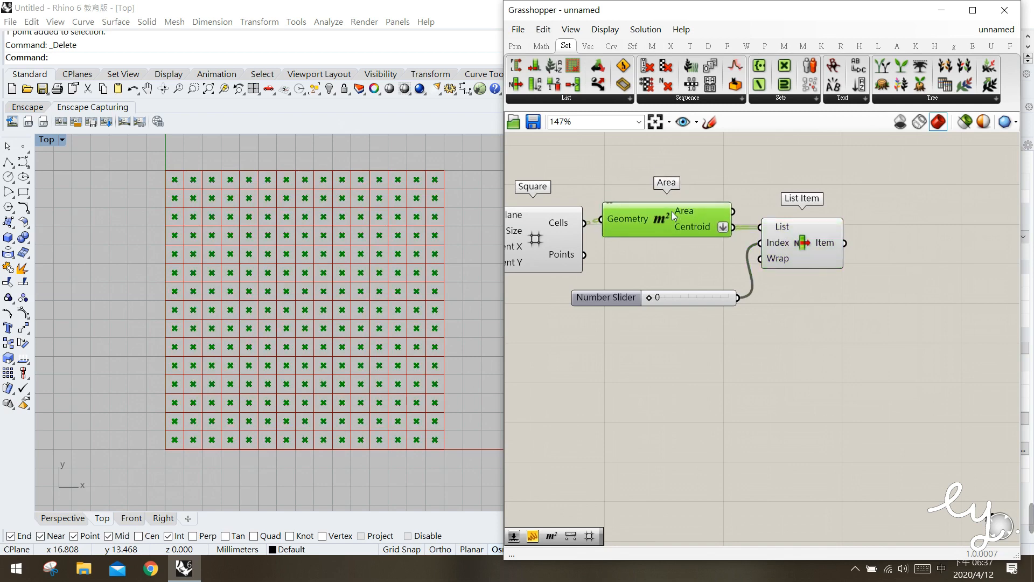
left_click(683, 247)
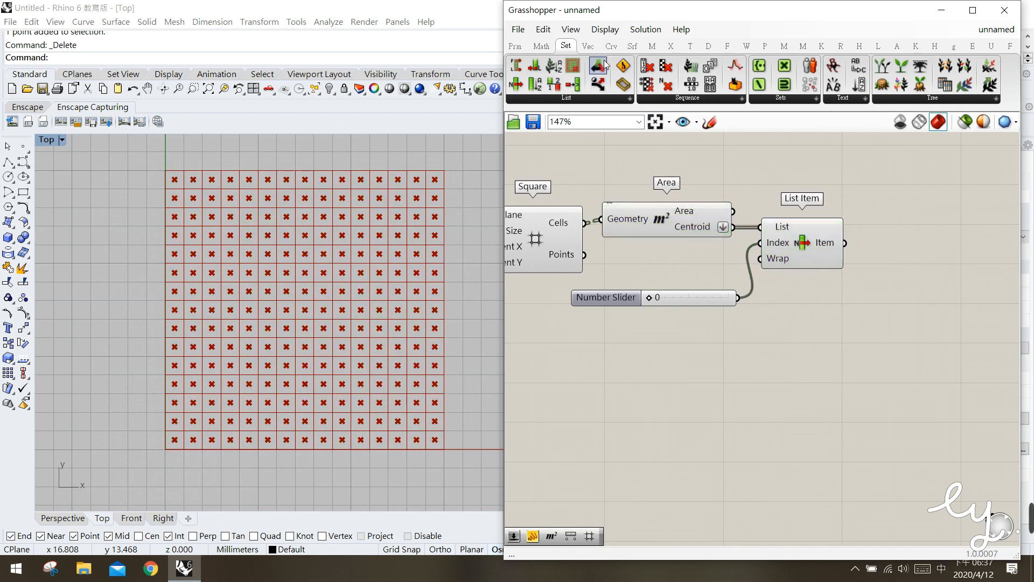
Add a Distance component beyond List Item, leaving some space between the two
left_click(588, 46)
mouse_move(827, 66)
left_mouse_down()
mouse_move(848, 127)
mouse_move(911, 216)
left_mouse_up()
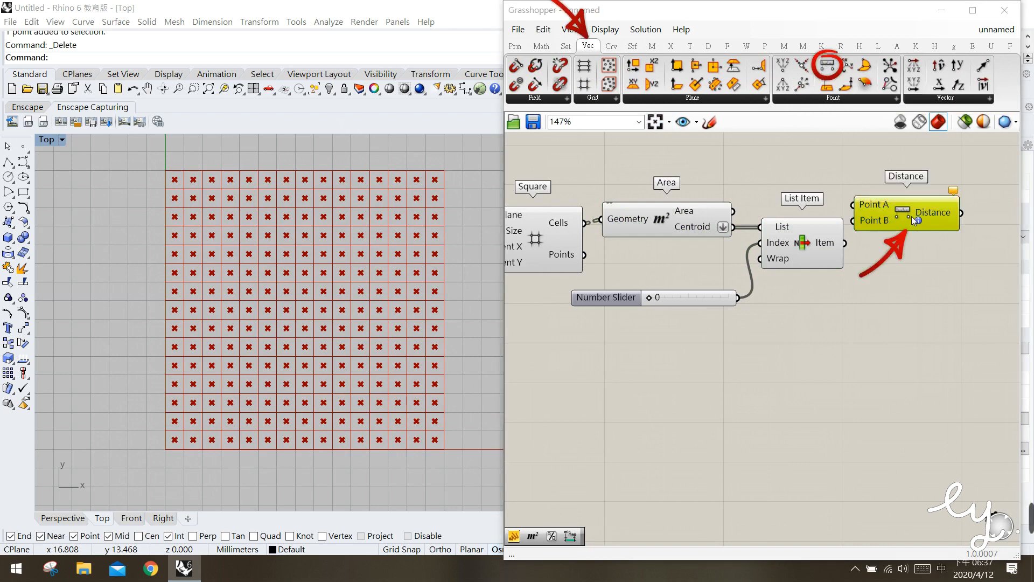
left_click(878, 247)
right_click_drag(880, 243, 850, 240)
left_click_drag(862, 210, 895, 222)
left_click(677, 258)
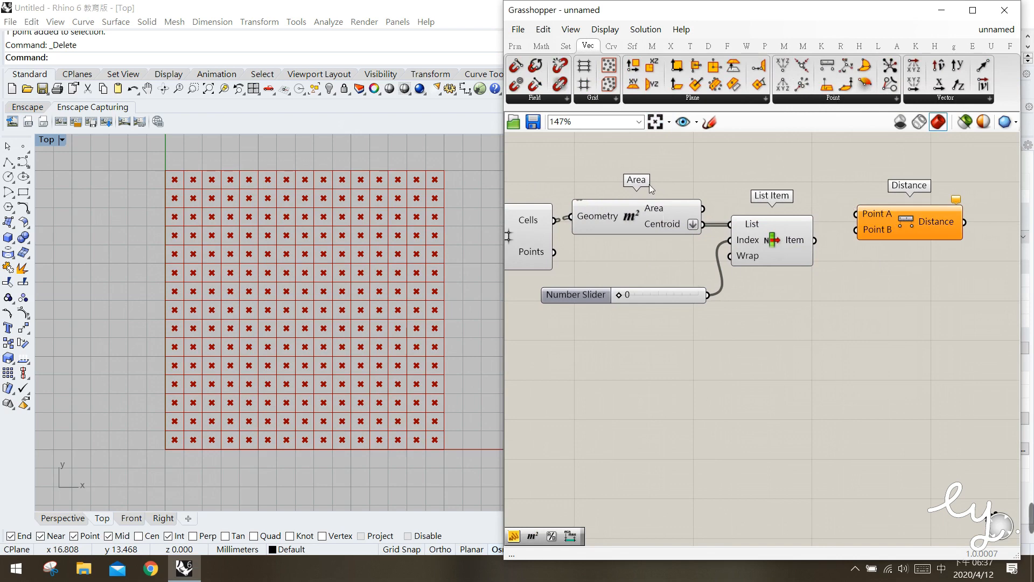
Connect Area's flattened Centroid output to Distance's Point A input, and shift List Item down slightly
left_click(638, 221)
left_click_drag(704, 224, 887, 228)
left_click(848, 251)
left_click_drag(781, 240, 783, 254)
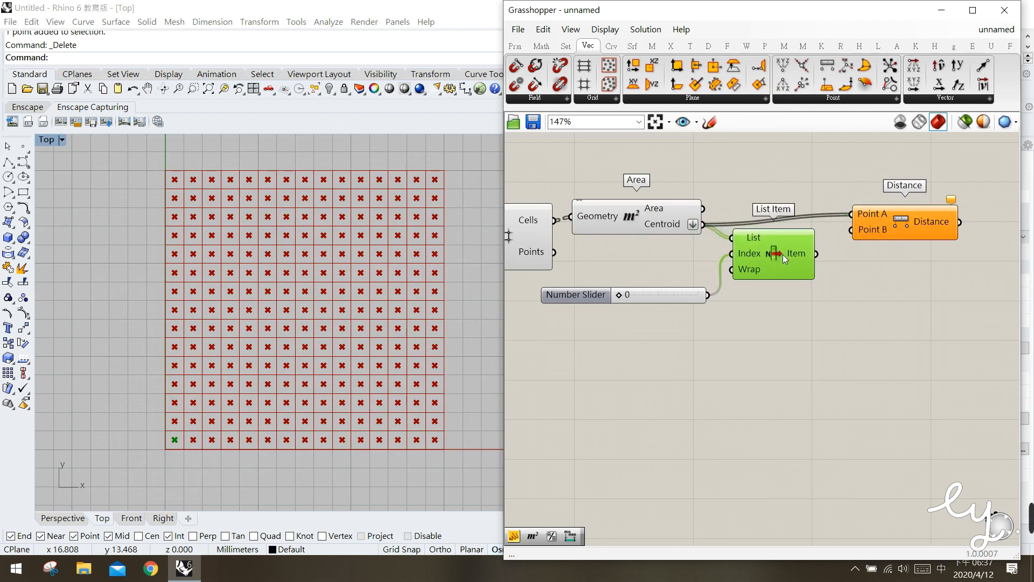
Try the List Item index at 30 to preview the picked centroid, and set the slider to 36
left_click_drag(625, 300, 626, 300)
double_click(648, 300)
type("30")
key("Return")
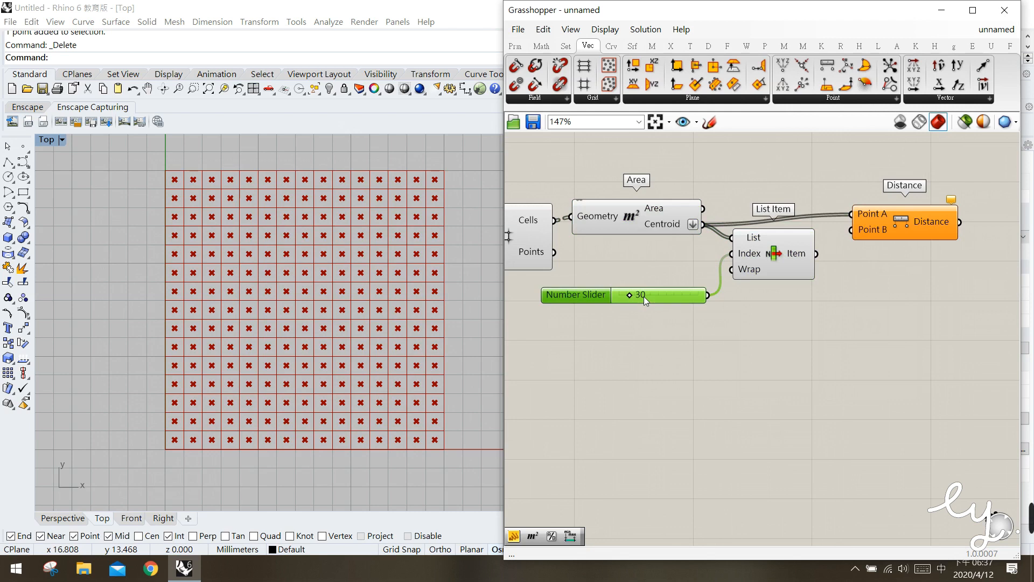
left_click(769, 260)
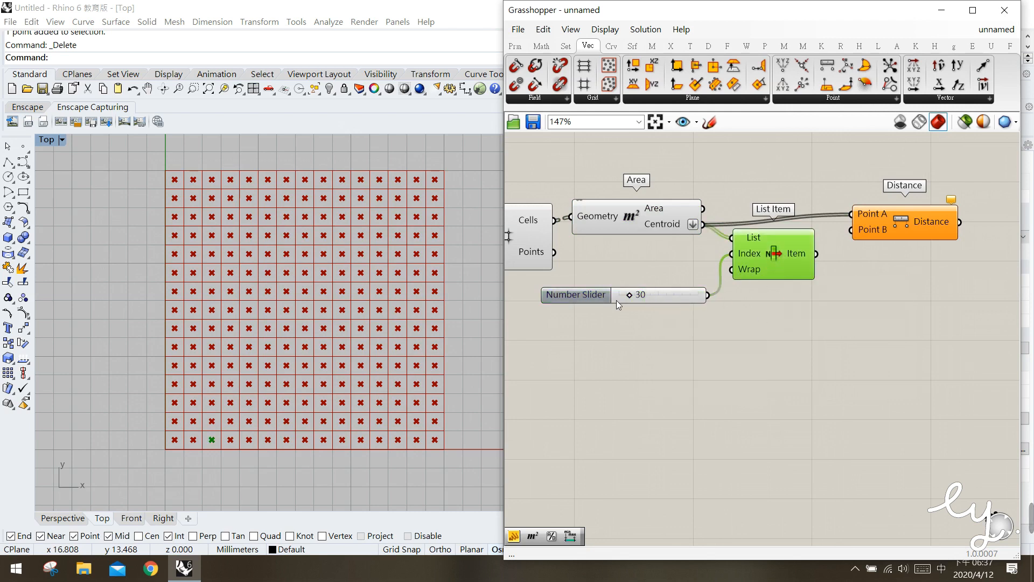
left_click_drag(639, 299, 640, 297)
Connect List Item's Item output to Distance's Point B input, and tidy the positions of Area, List Item and Distance
left_click_drag(650, 210, 653, 221)
left_click_drag(755, 255, 748, 259)
left_click_drag(812, 260, 856, 233)
left_click(868, 237)
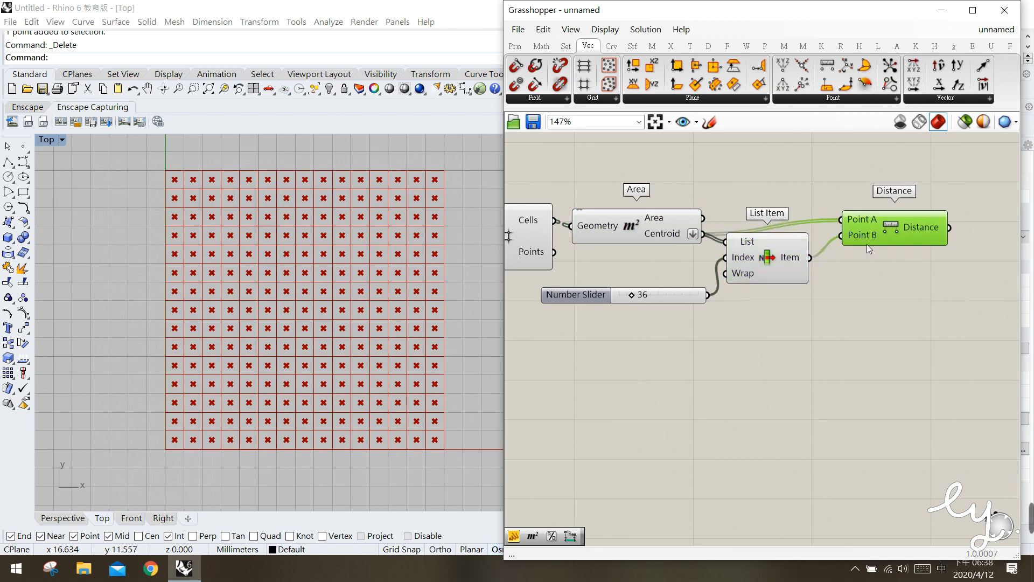
left_click(864, 273)
Add a Panel connected to the Distance output and stretch it taller to list more distance values
right_click_drag(897, 290, 774, 290)
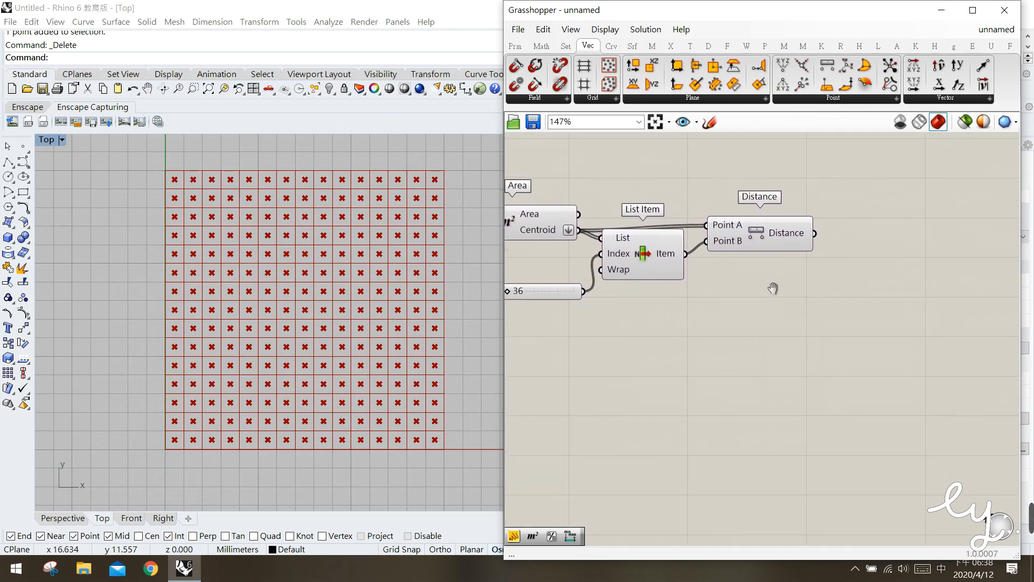
double_click(863, 285)
type("panel")
key("Return")
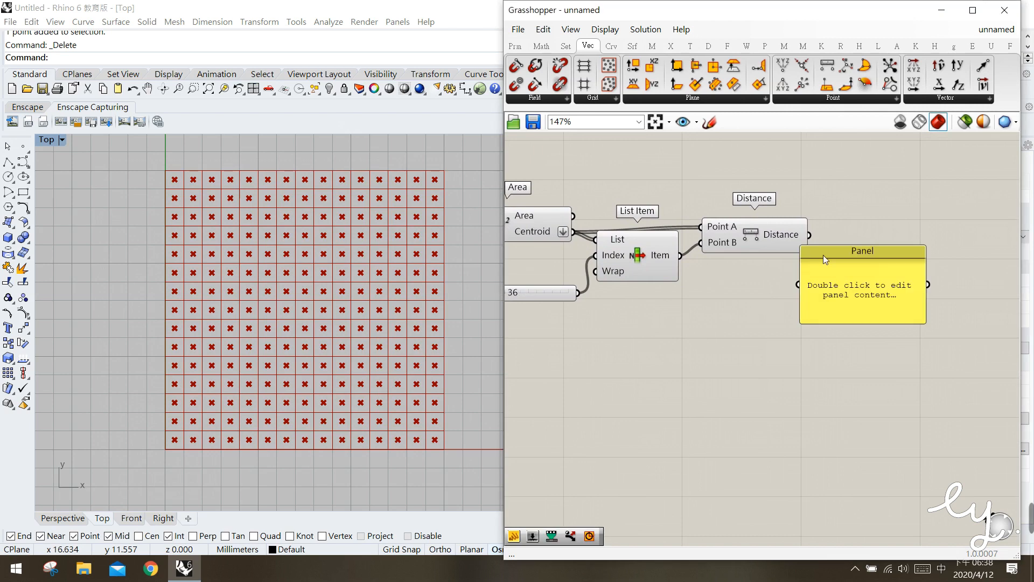
left_click_drag(823, 254, 873, 192)
left_click_drag(809, 235, 849, 217)
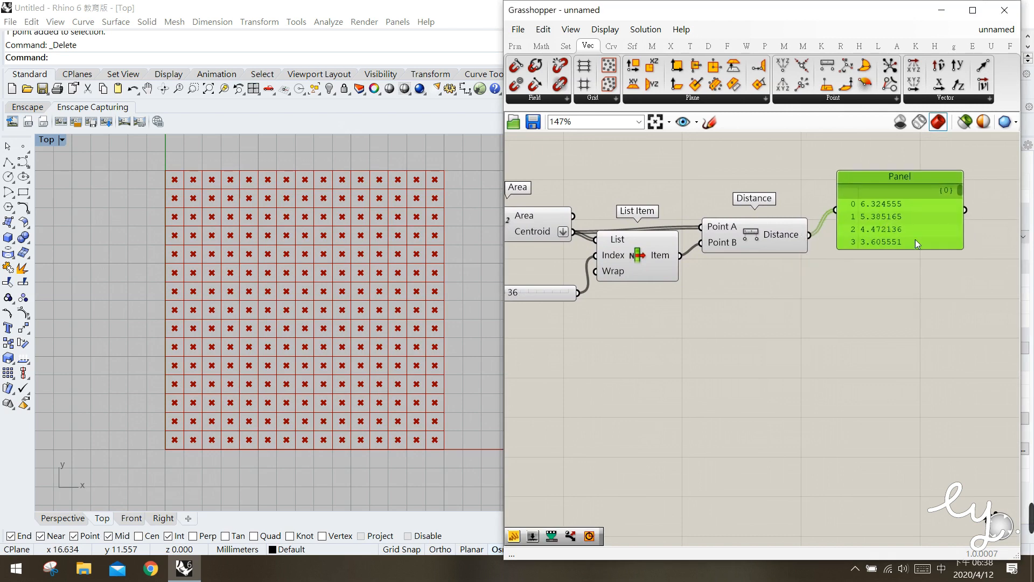
left_click_drag(927, 251, 926, 435)
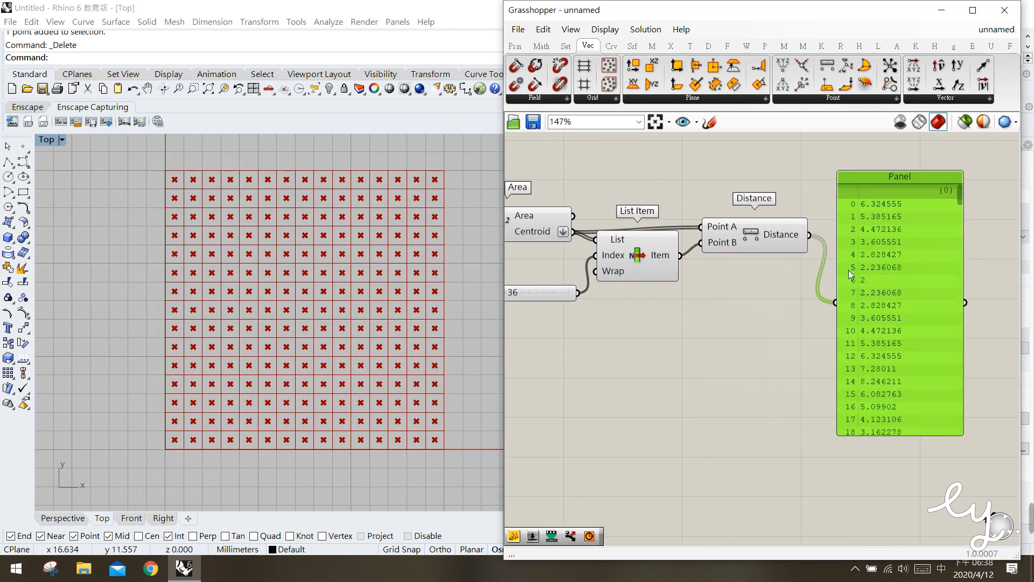
Compare the centroid picked by List Item with the distance values listed in the panel
left_click(626, 268)
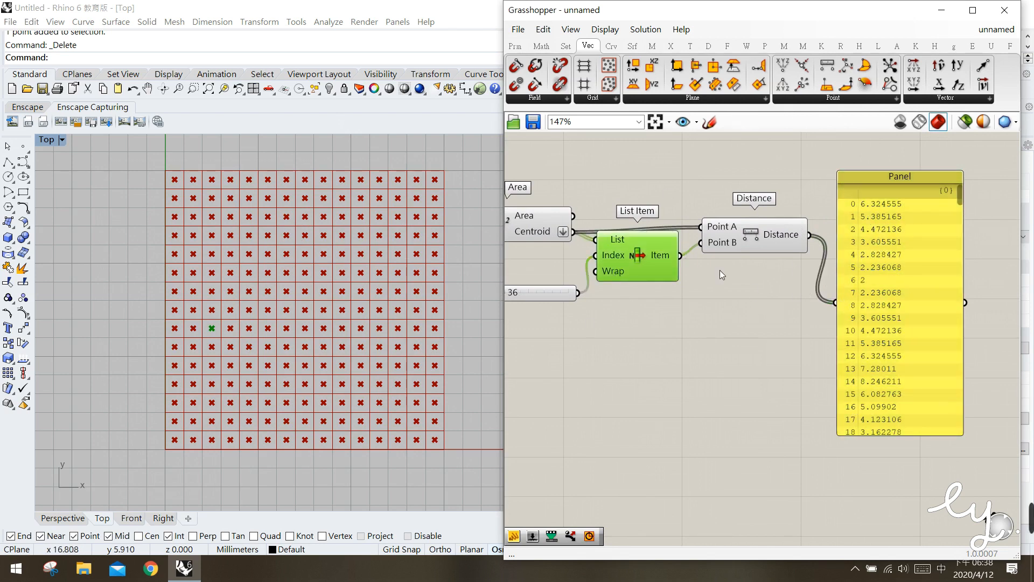
left_click(779, 238)
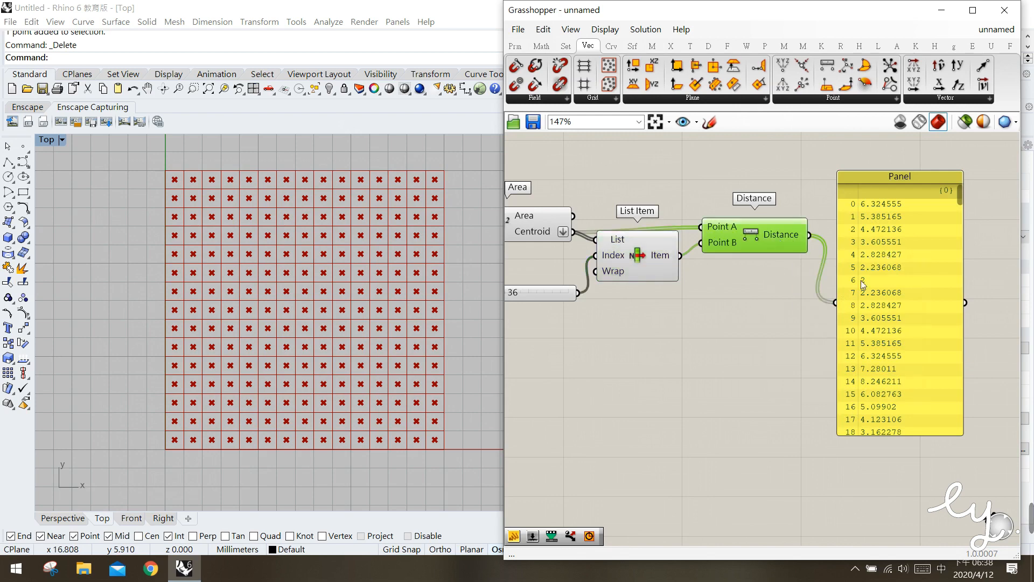
left_click(633, 265)
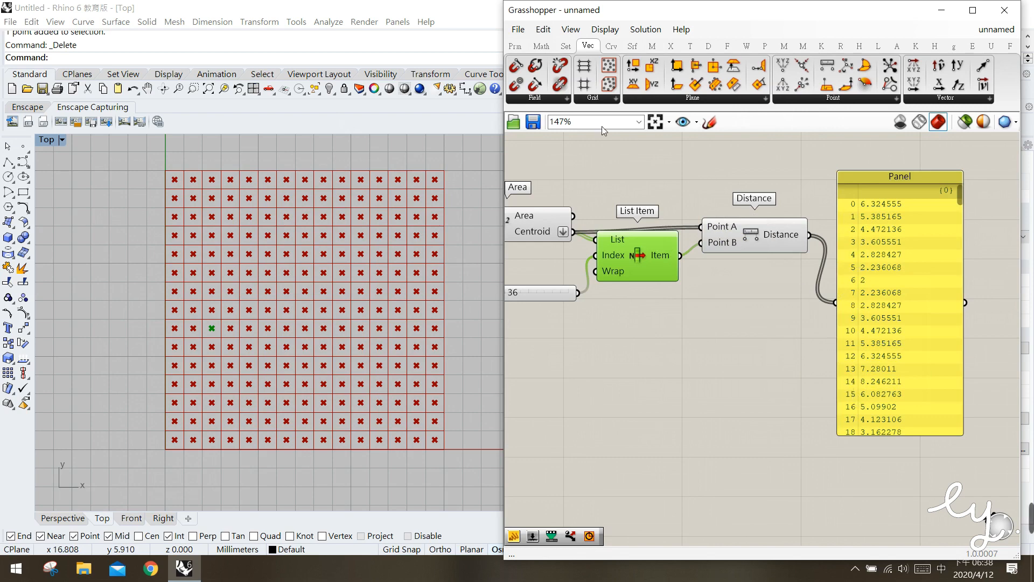
Add a Bounds component and place it just above the distance panel
left_click(541, 46)
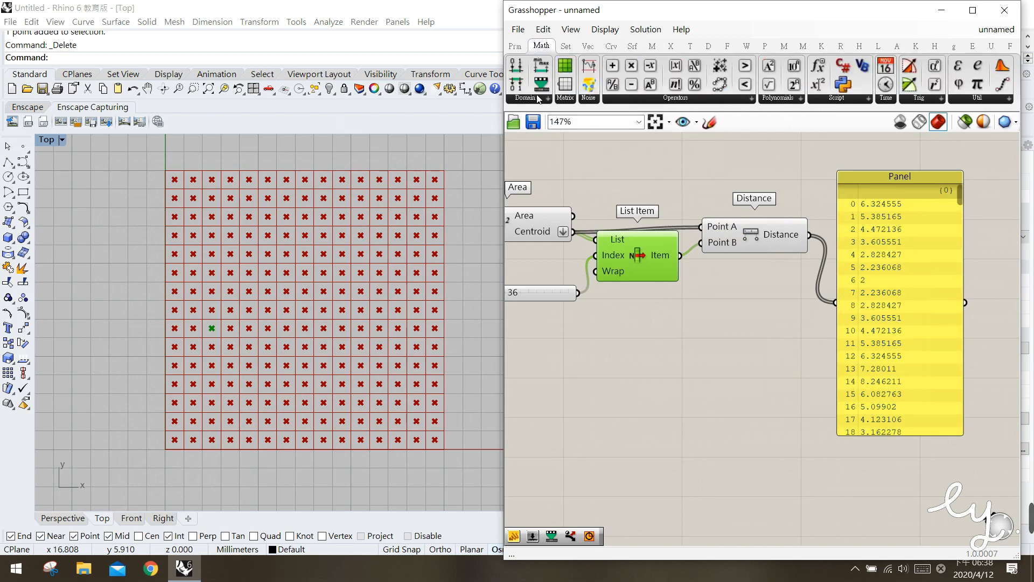
left_click(534, 103)
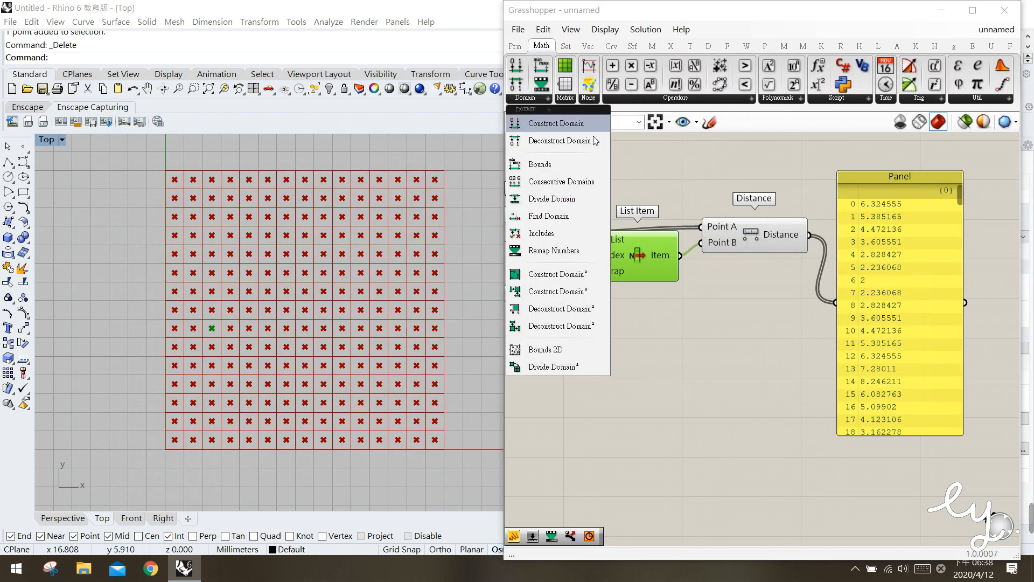
left_click(546, 164)
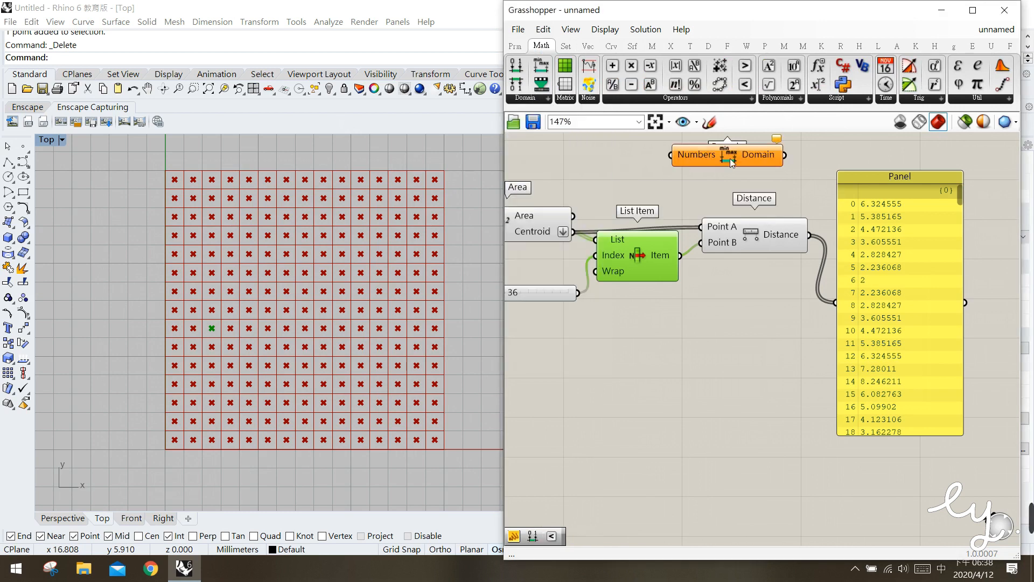
left_click(689, 196)
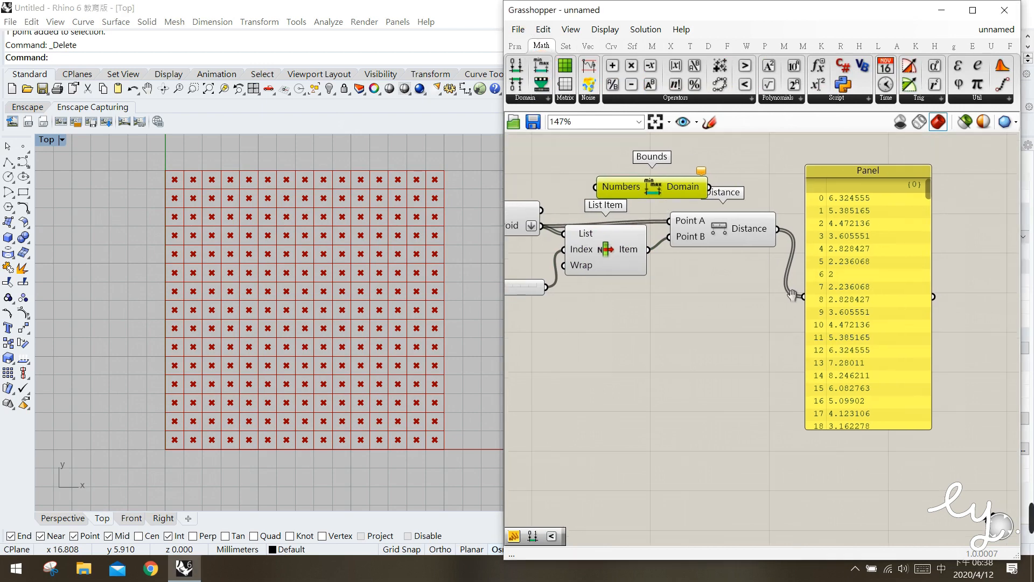
left_click_drag(632, 186, 829, 202)
Connect the Distance output to Bounds' Numbers input, and shift the distance panel below Bounds
left_click(794, 287)
right_click_drag(793, 288, 764, 282)
left_click(712, 245)
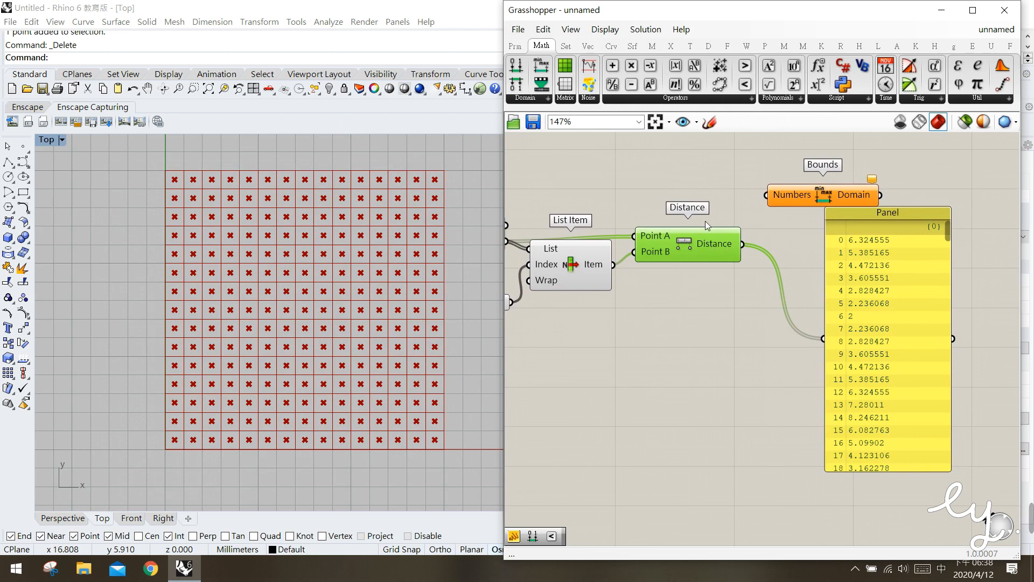
left_click_drag(743, 244, 764, 202)
left_click(741, 282)
left_click_drag(891, 241, 827, 255)
Add a second Panel beside Bounds and connect the Domain output to it
left_click(920, 222)
double_click(920, 222)
type("//")
key("Return")
left_click_drag(919, 221, 976, 214)
left_click_drag(881, 196, 925, 200)
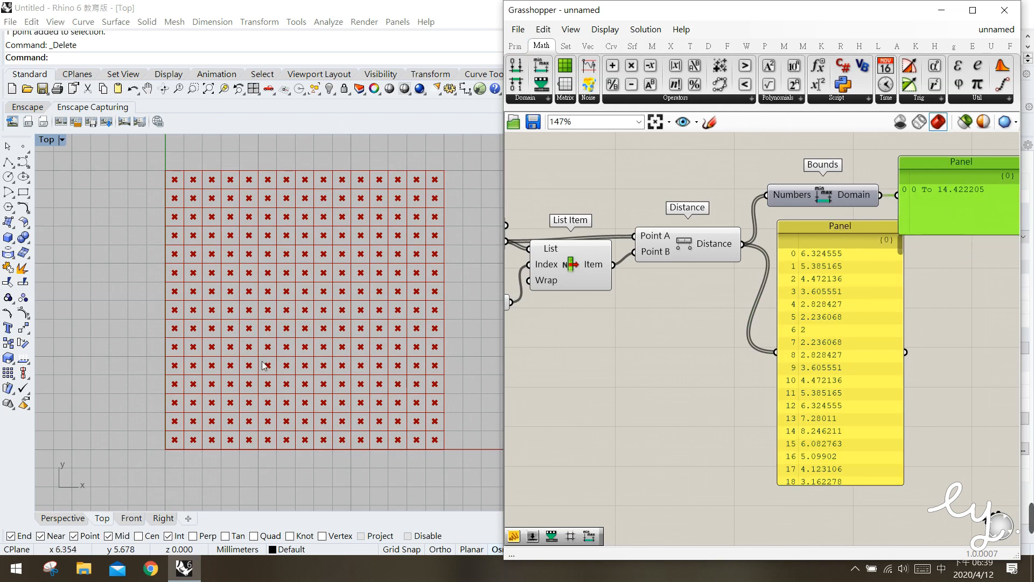
Examine how the centroid picked by List Item relates to all the Area centroids in the grid
left_click(551, 282)
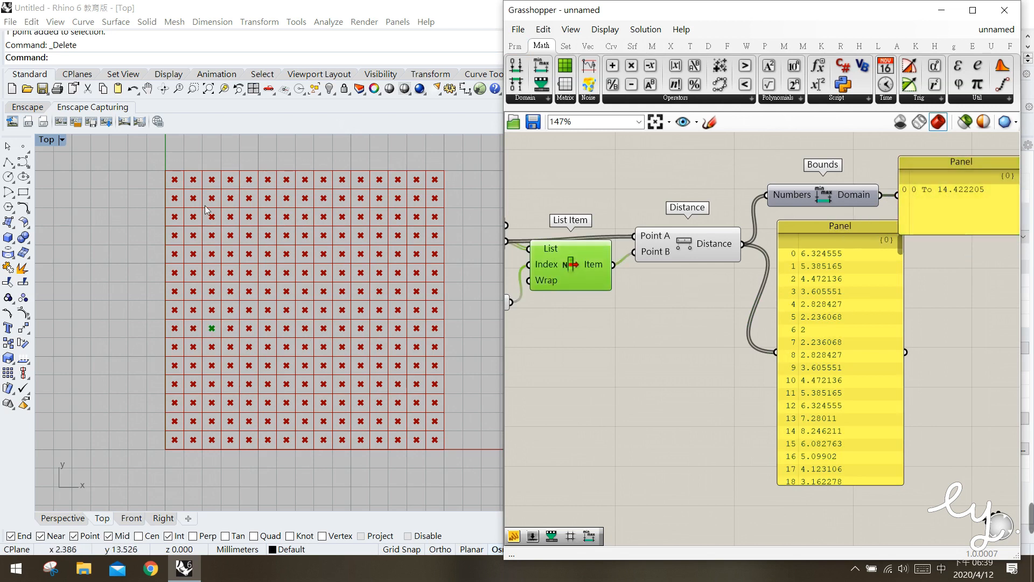
left_click_drag(165, 171, 434, 189)
left_click_drag(172, 194, 453, 218)
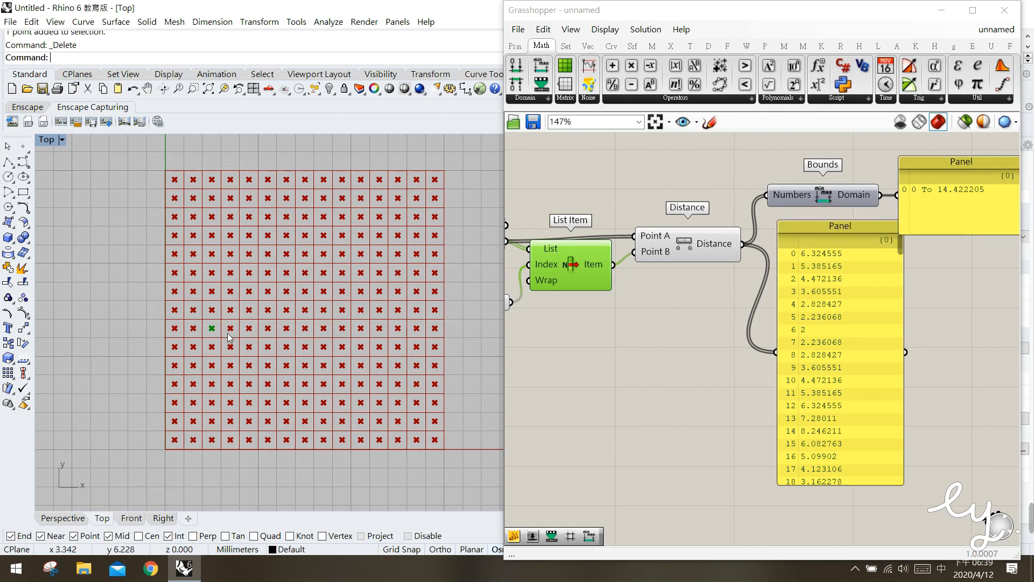
right_click_drag(507, 264, 820, 284)
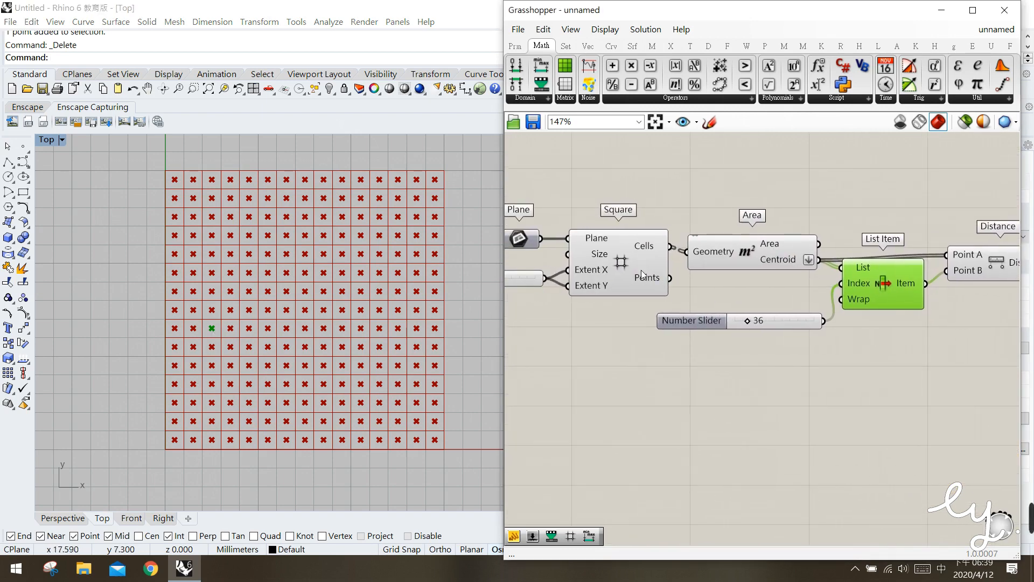
left_click(602, 260)
left_click(714, 240)
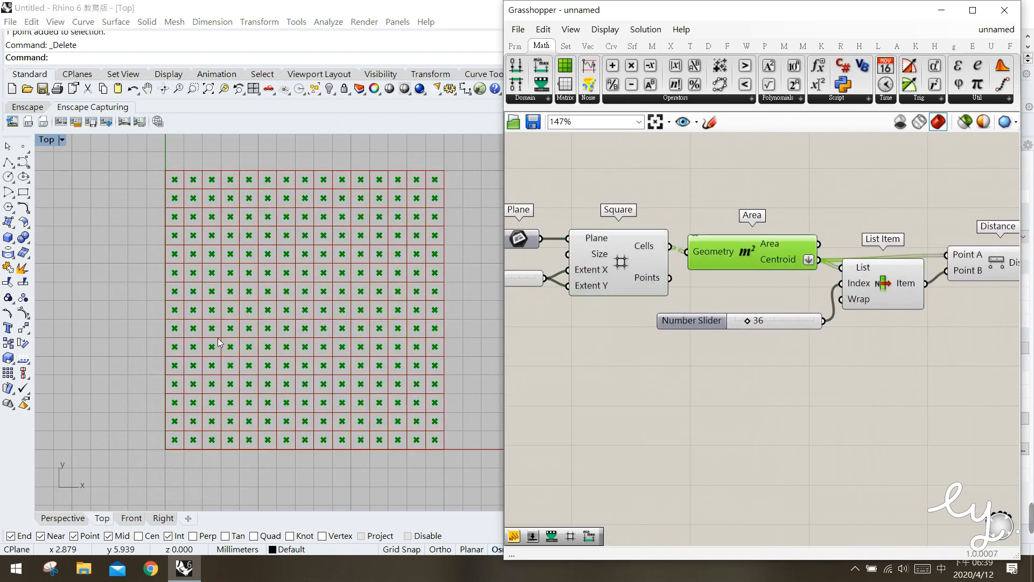
left_click(862, 281)
left_click_drag(204, 321, 221, 334)
Compare the listed distances and the Bounds domain with the picked centroid's position, nudging the distance panel clear of Bounds
right_click_drag(932, 318, 787, 300)
right_click_drag(880, 312, 754, 307)
right_click_drag(850, 316, 817, 311)
left_click(770, 277)
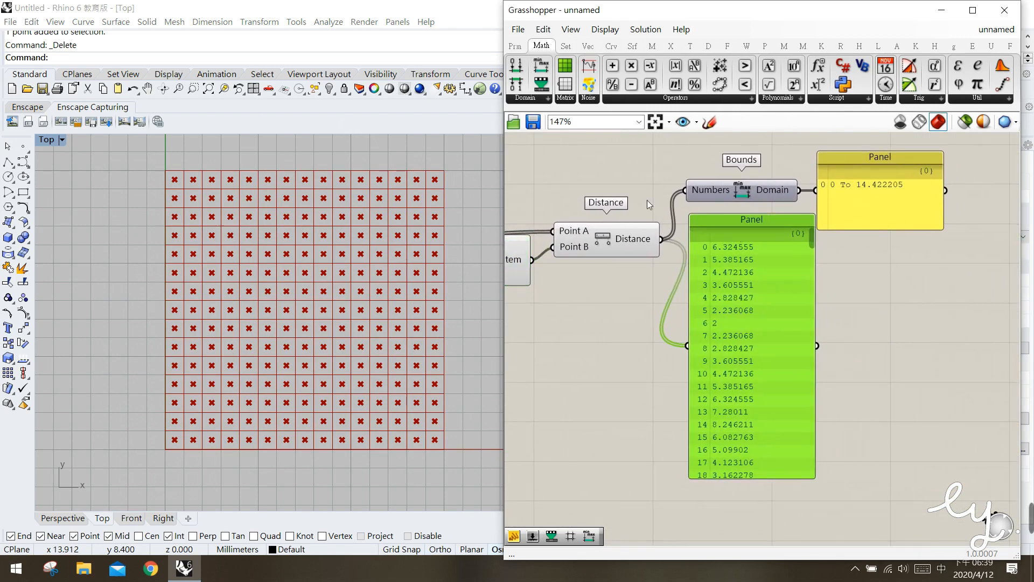
left_click_drag(723, 297, 717, 309)
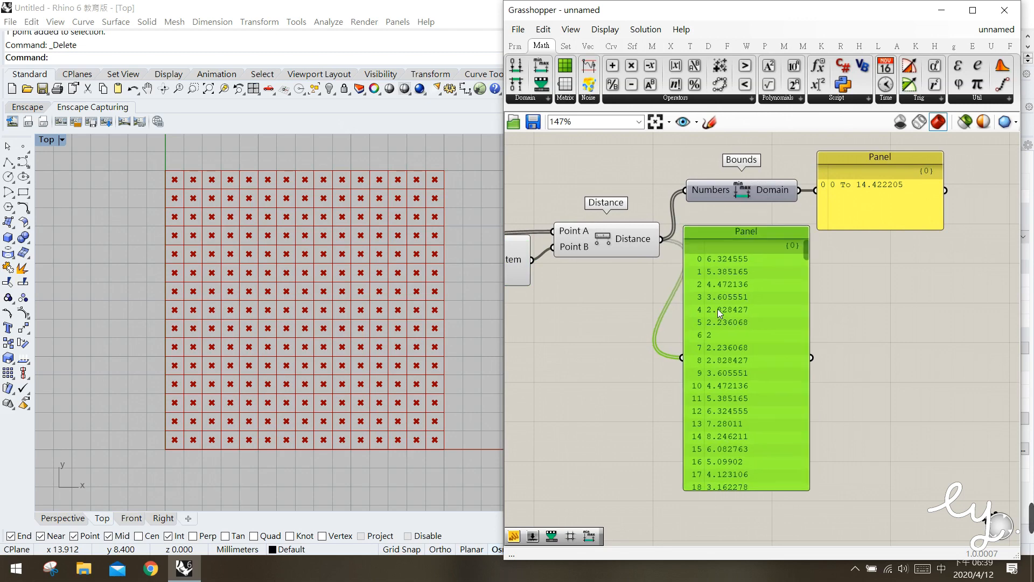
right_click_drag(576, 308, 652, 322)
left_click(563, 272)
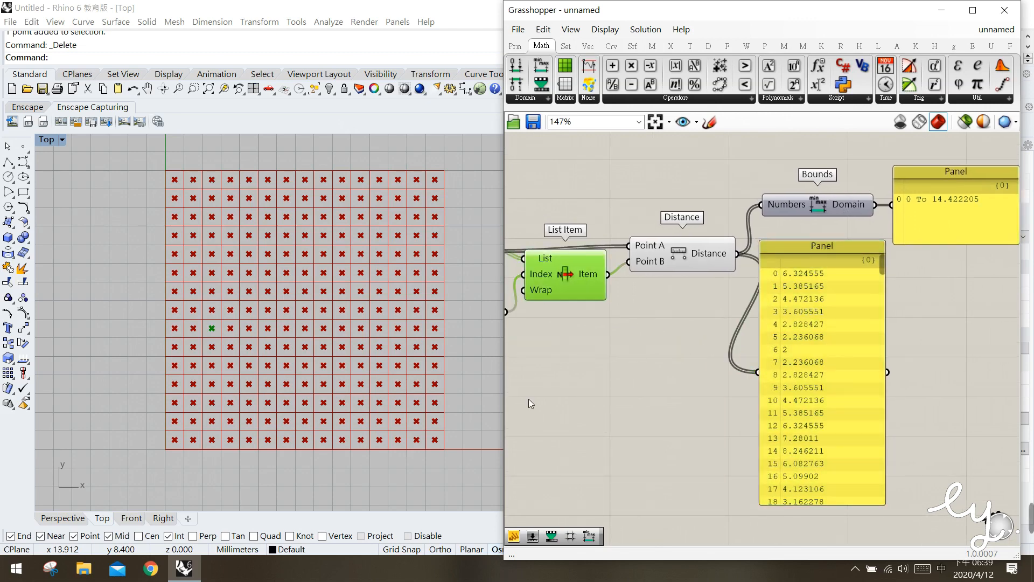
left_click_drag(219, 331, 197, 317)
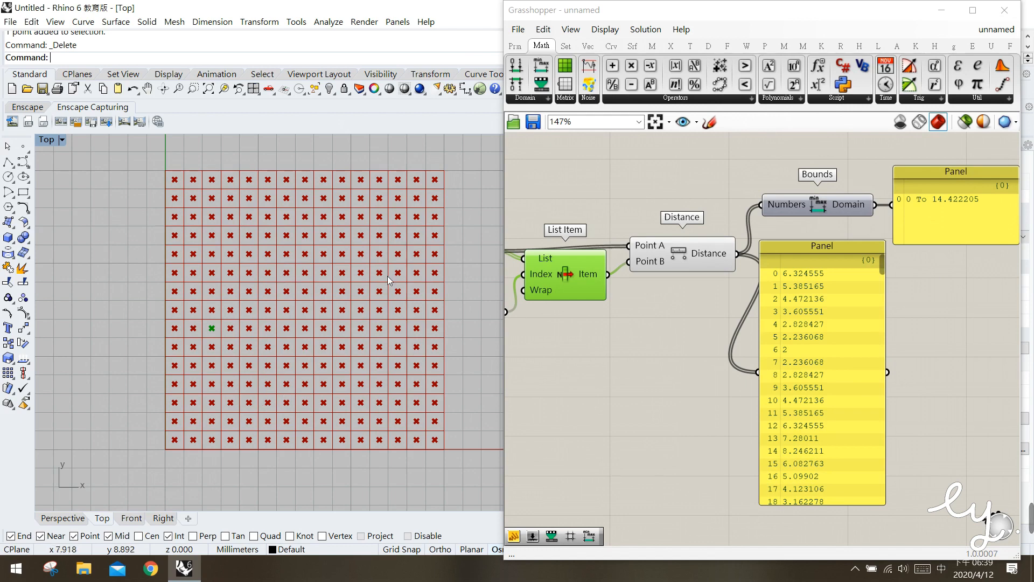
right_click_drag(874, 299, 800, 286)
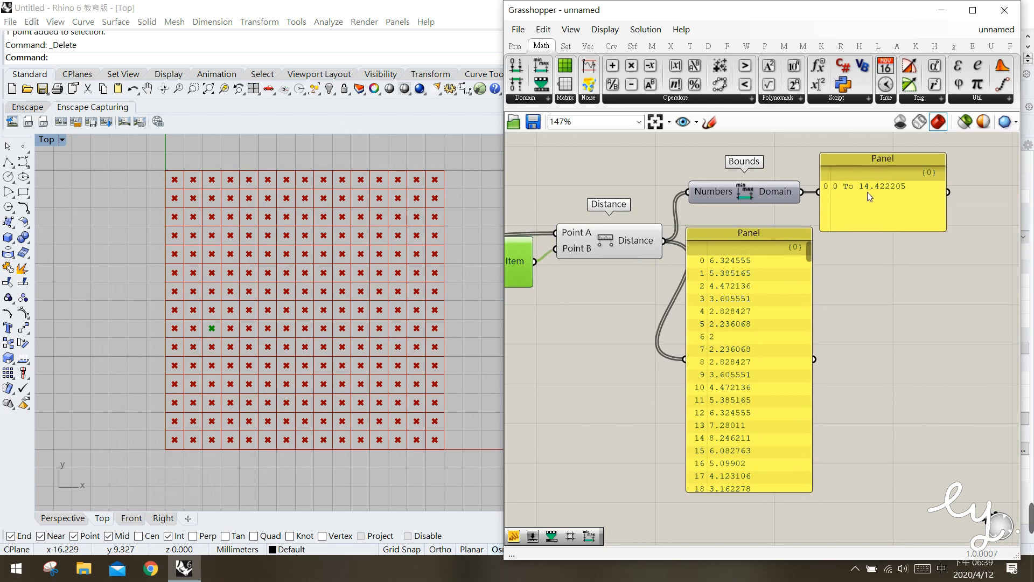
left_click(761, 287)
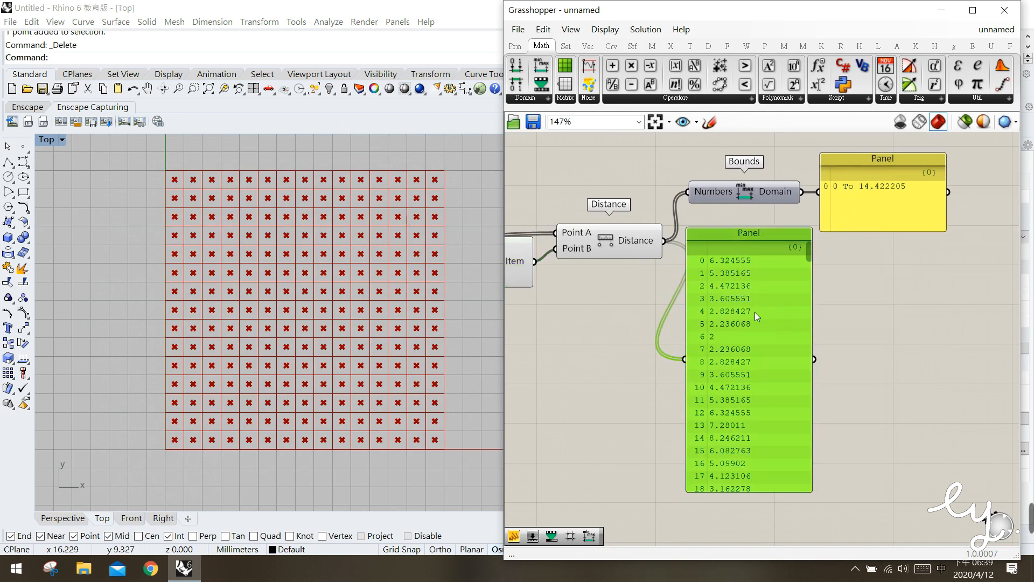
Delete the domain panel and the distance panel
left_click(863, 222)
key("Delete")
left_click(752, 296)
key("Delete")
Check the picked centroid once more through List Item, and add a Circle component below Distance
right_click_drag(715, 280, 726, 286)
left_click(664, 259)
left_click(696, 327)
right_click_drag(538, 291, 603, 296)
left_click(566, 279)
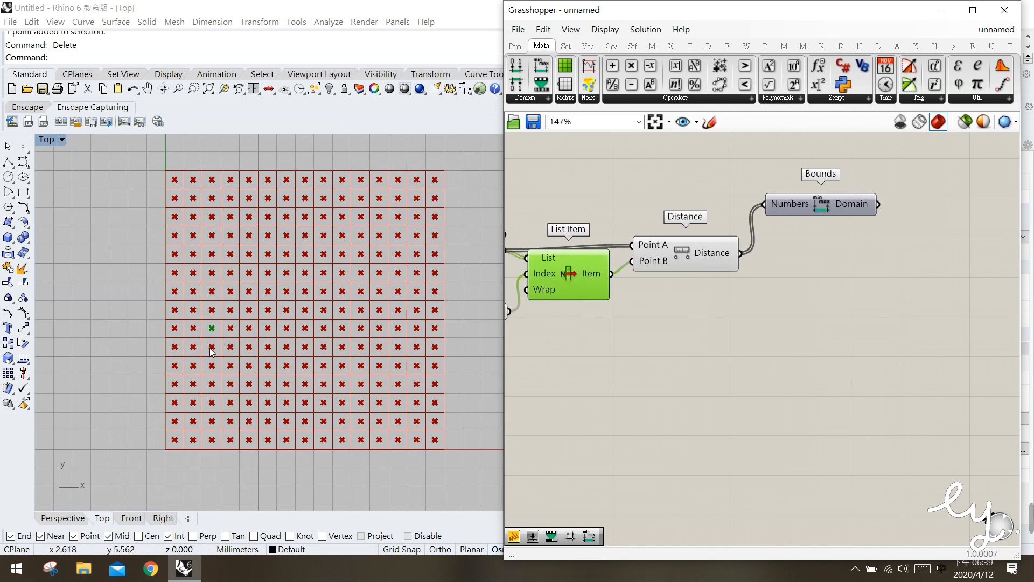
left_click(611, 46)
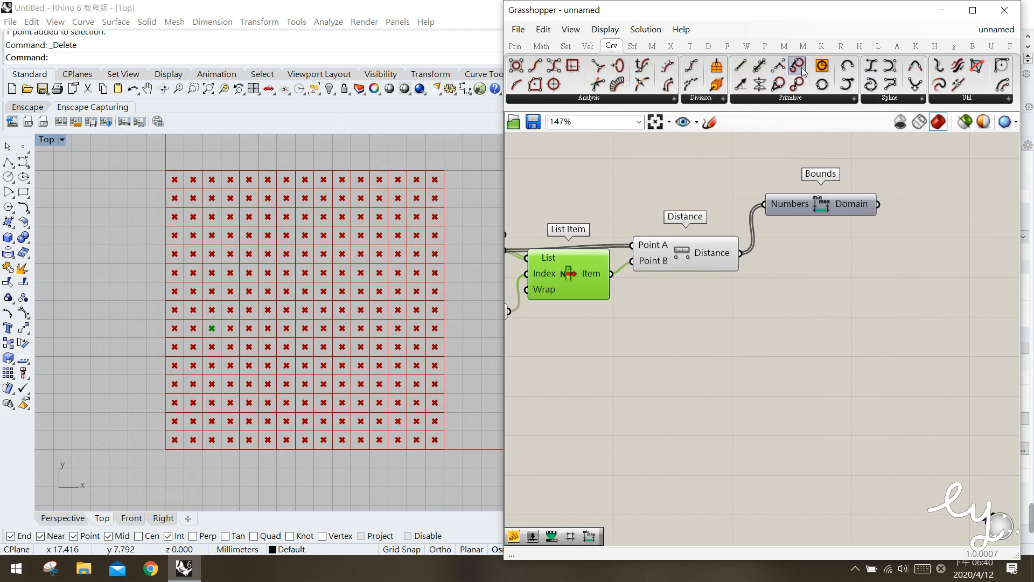
mouse_move(821, 67)
left_mouse_down()
mouse_move(806, 230)
mouse_move(777, 357)
left_mouse_up()
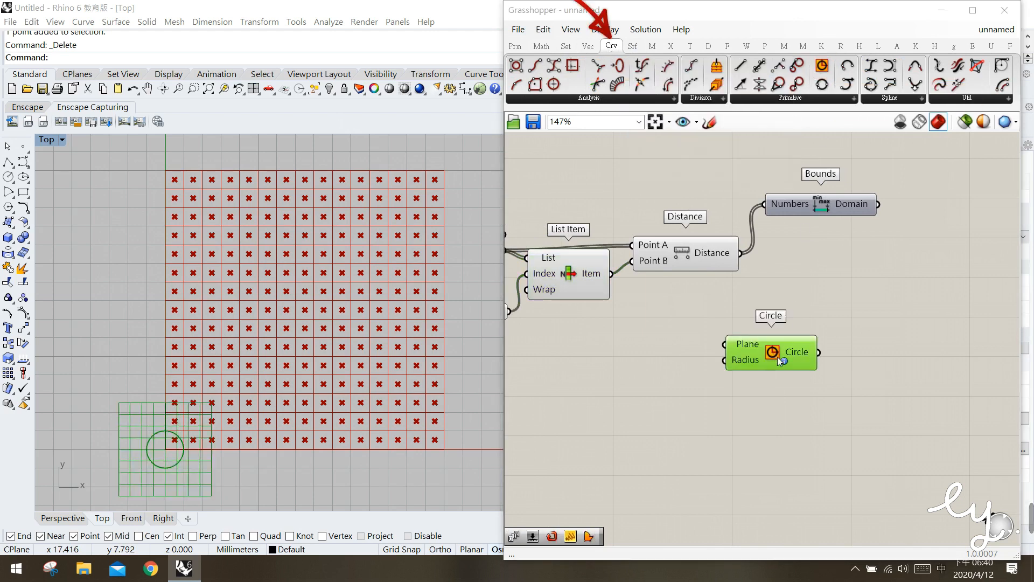
Connect List Item's Item output to the Circle's Plane input and place the Circle component below Distance
left_click(544, 319)
left_click(586, 282)
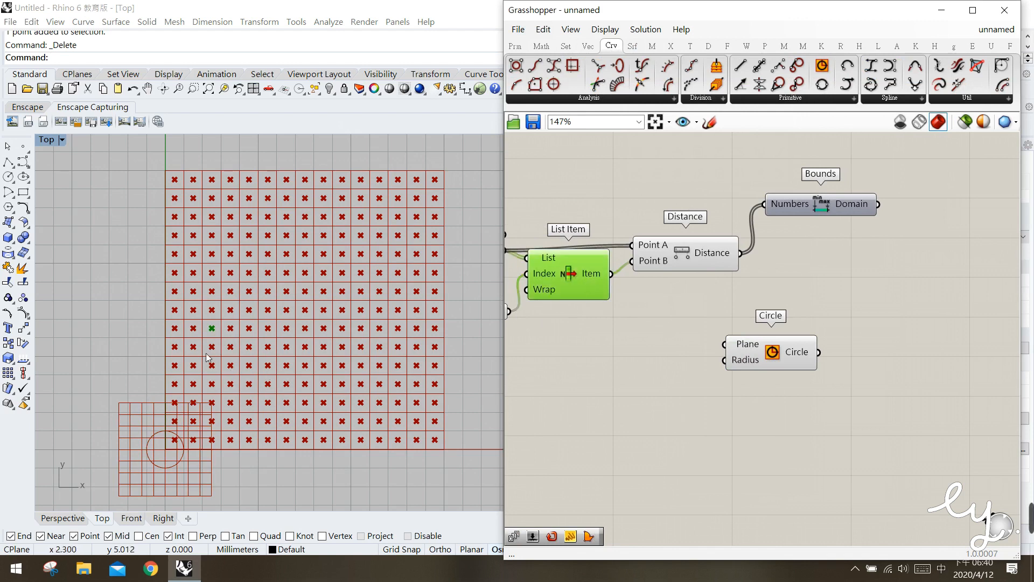
left_click_drag(615, 273, 686, 322)
left_click(667, 364)
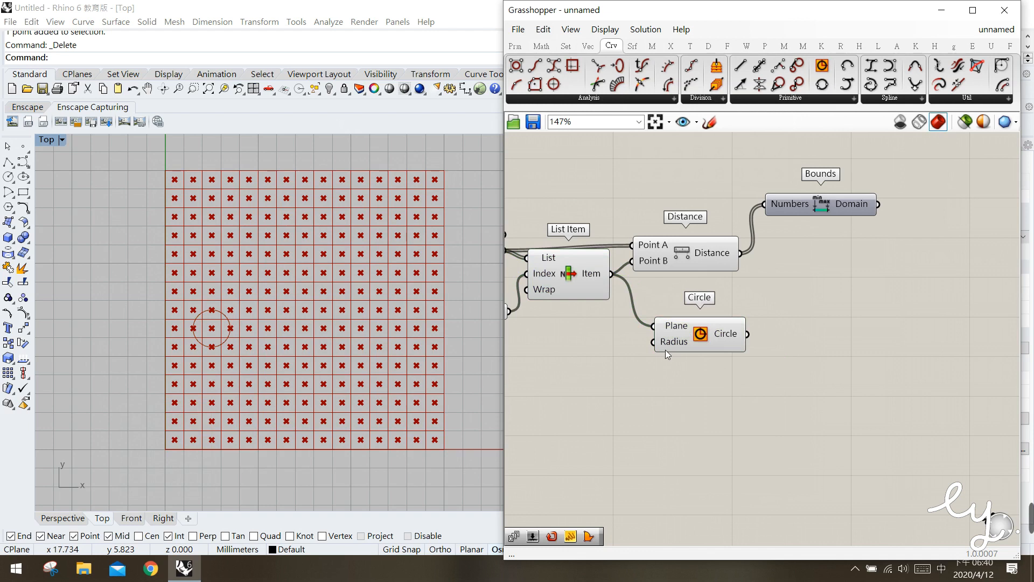
Create a panel with the value 7, wire it into the Circle's Radius input, and place it beside that input
mouse_move(668, 345)
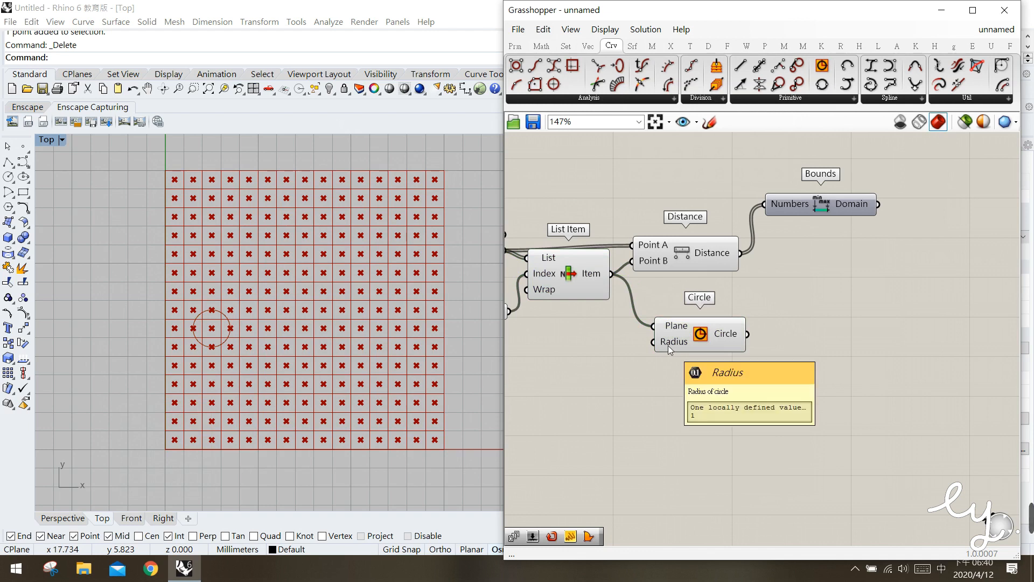
double_click(594, 377)
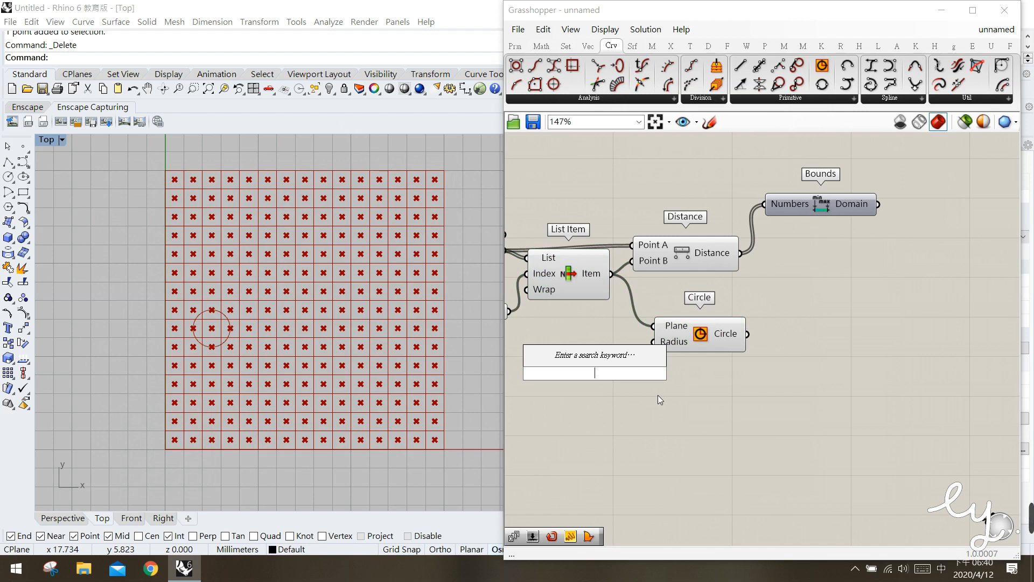
type("7")
key("Return")
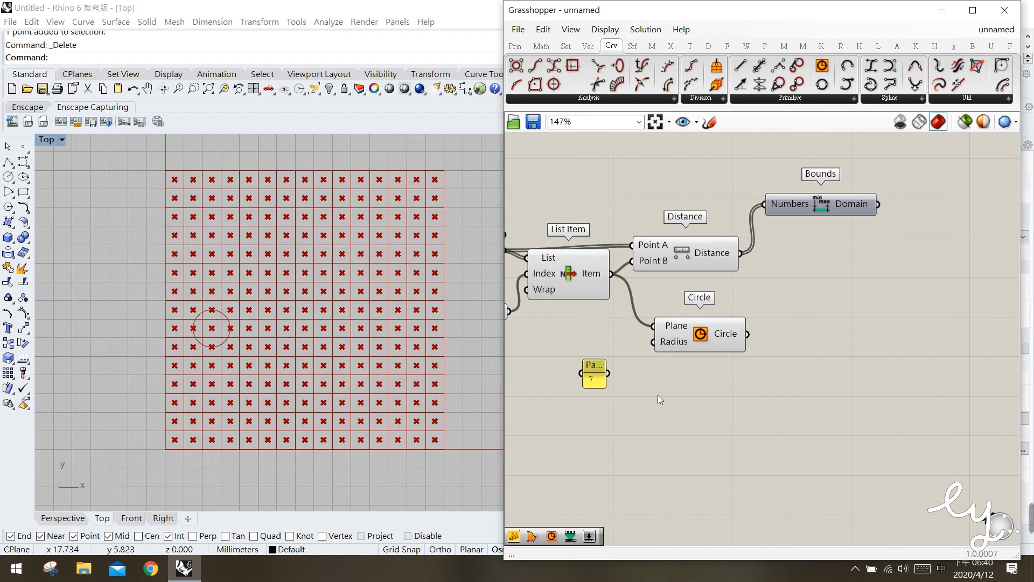
left_click_drag(608, 373, 653, 342)
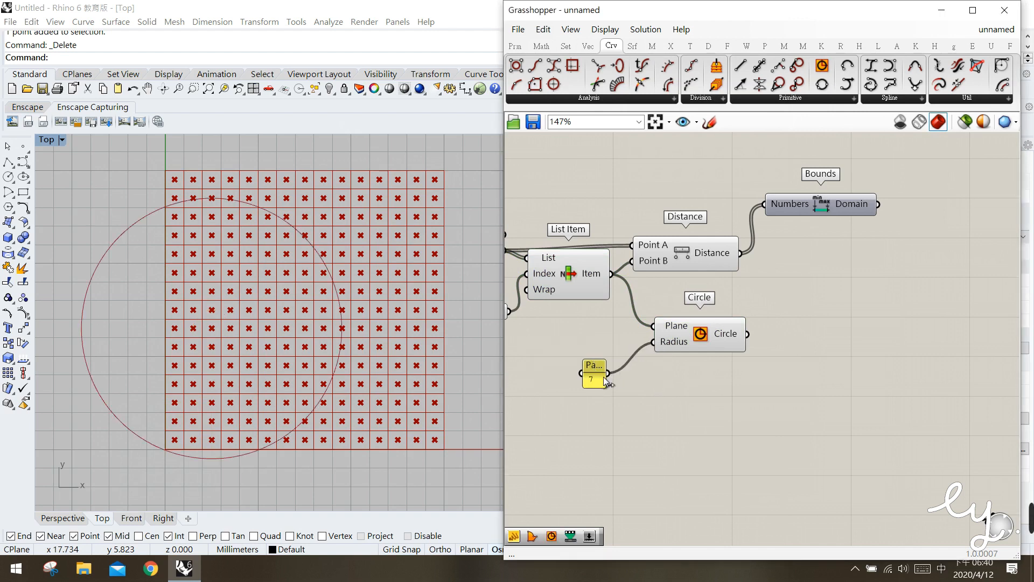
left_click_drag(594, 383, 621, 347)
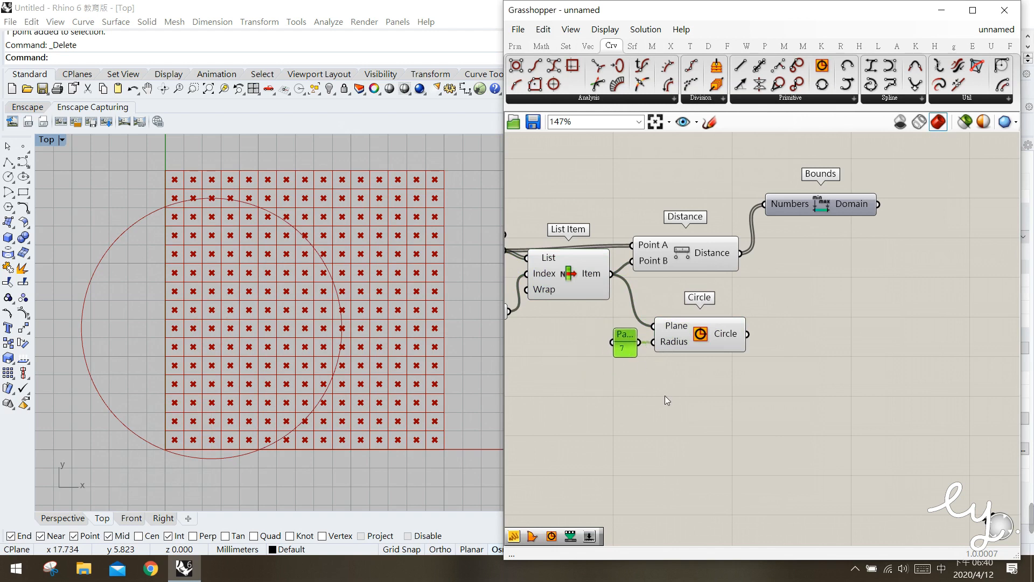
Inspect the circle's coverage of the grid, and adjust the placement of the Distance component and the radius panel
left_click(697, 344)
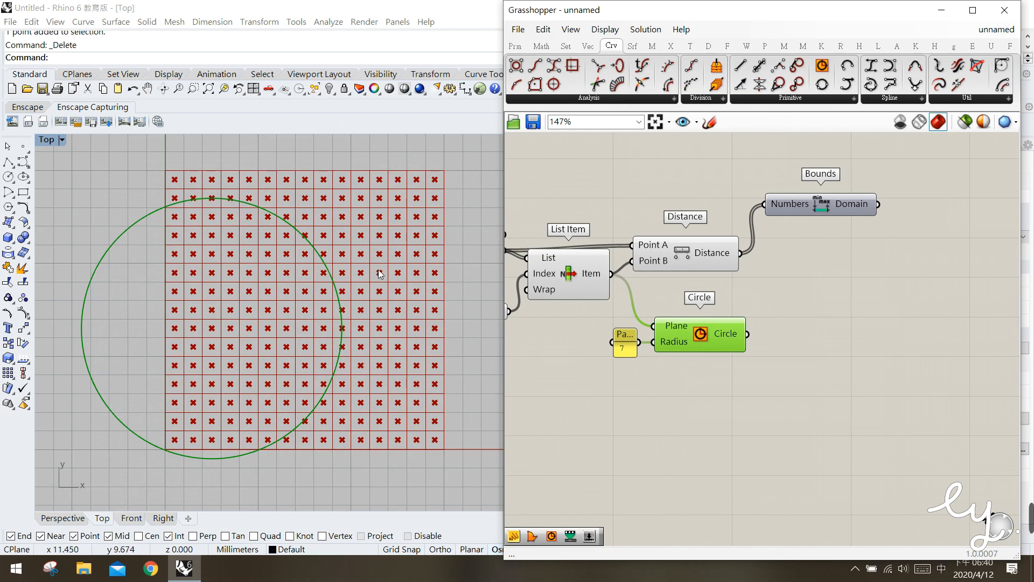
left_click(804, 299)
right_click_drag(819, 322, 804, 322)
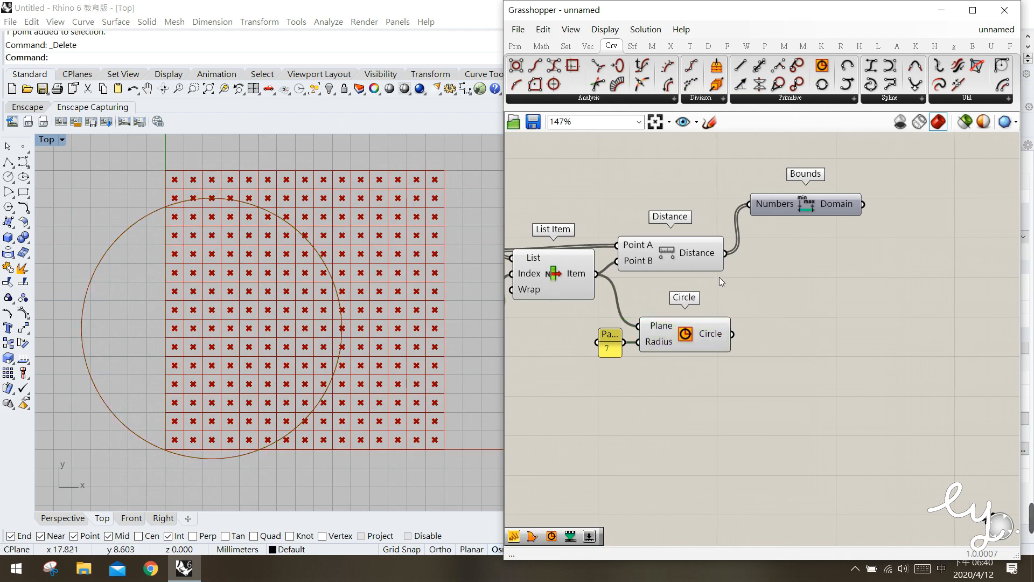
left_click_drag(687, 260, 697, 267)
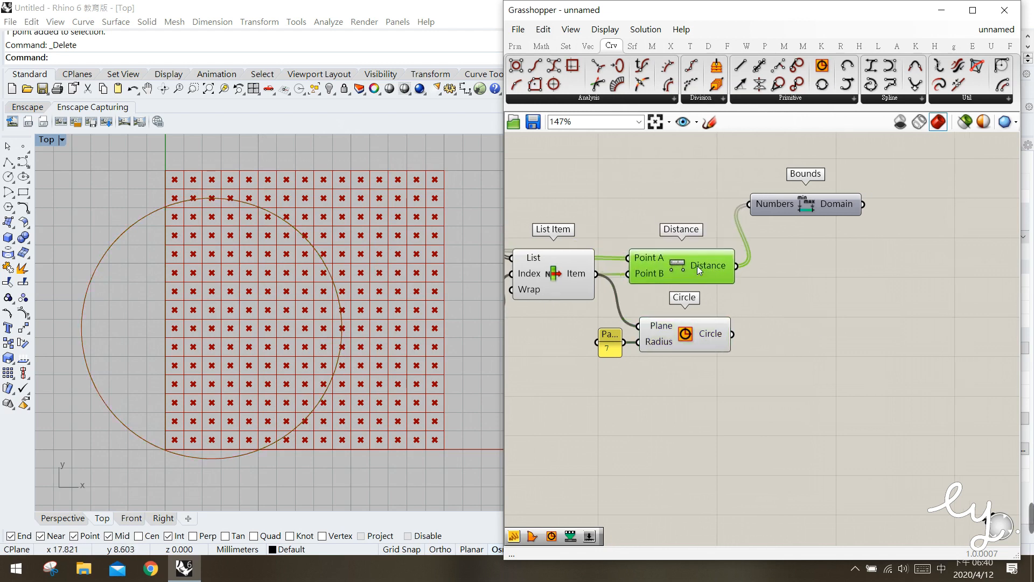
left_click(813, 332)
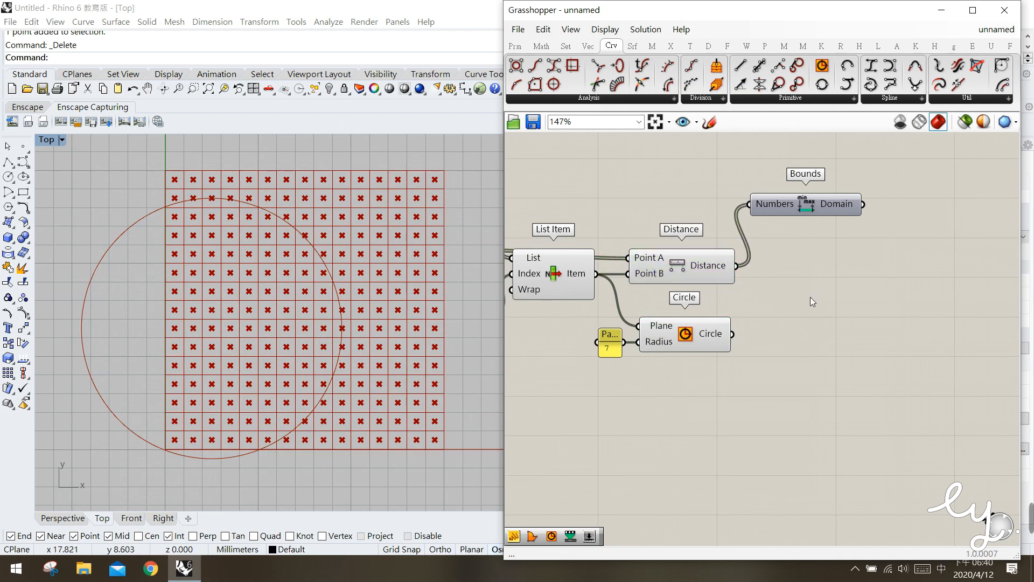
left_click_drag(606, 336, 602, 345)
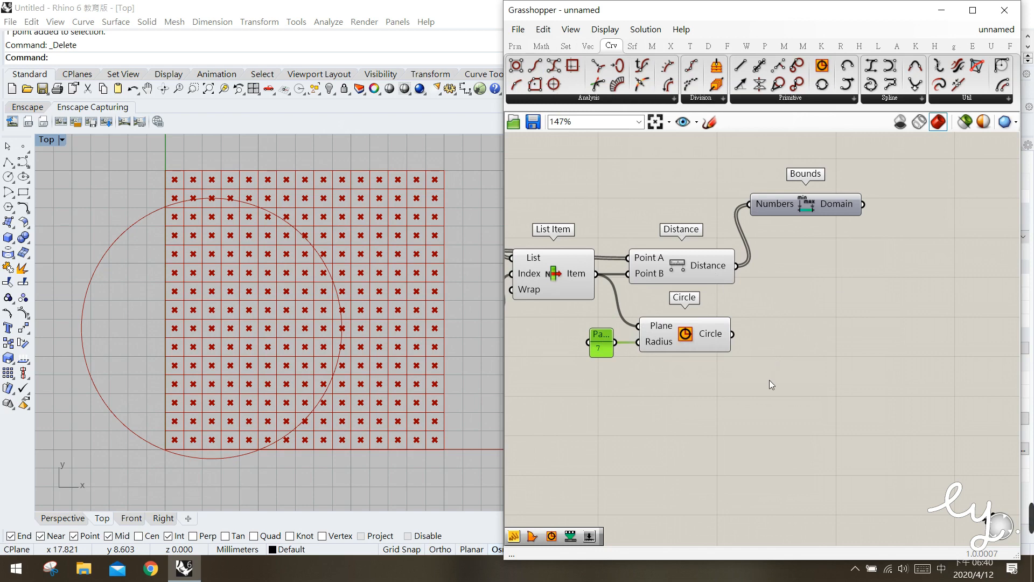
Add a Smaller Than component to the canvas beside Distance
left_click(542, 46)
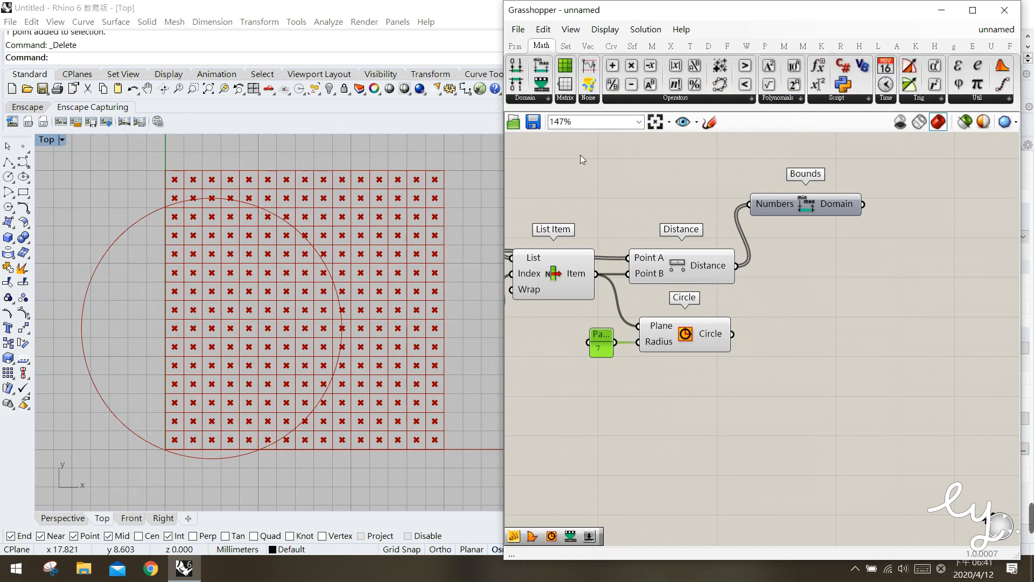
left_click(730, 99)
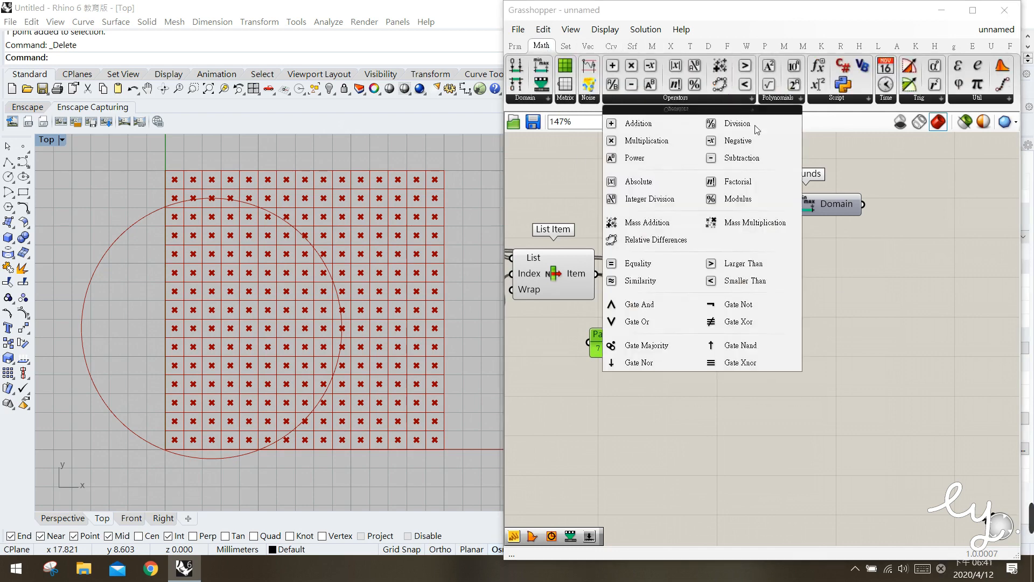
left_click(726, 286)
left_click(806, 303)
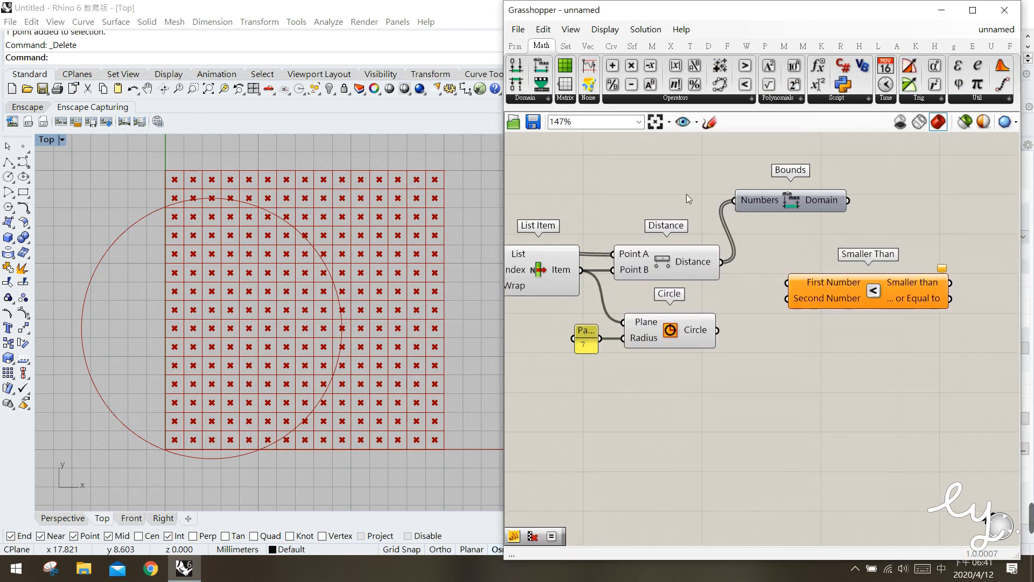
Feed the Distance output into Smaller Than's First Number and the panel with value 7 into its Second Number
left_click(685, 264)
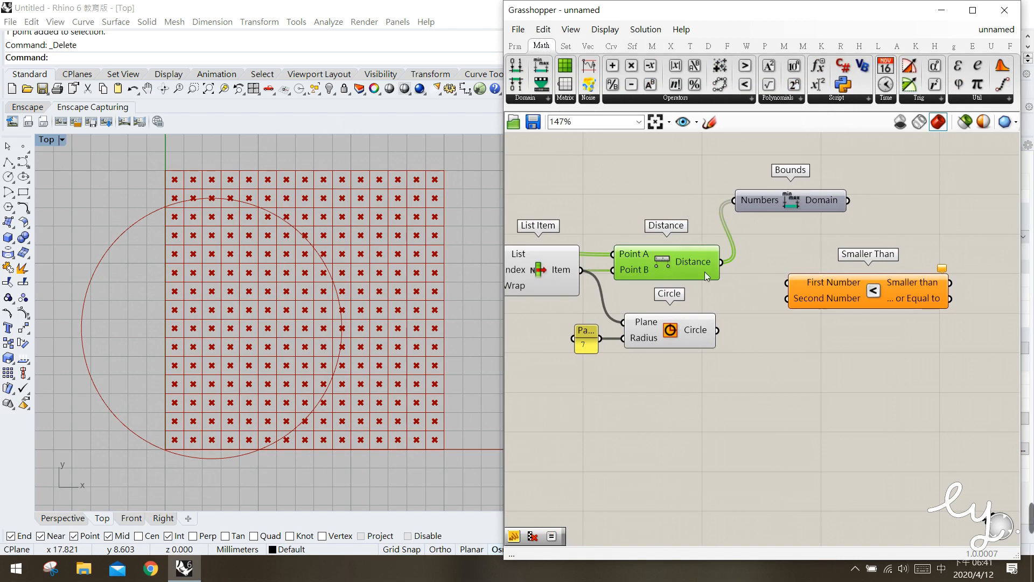
left_click_drag(723, 262, 803, 279)
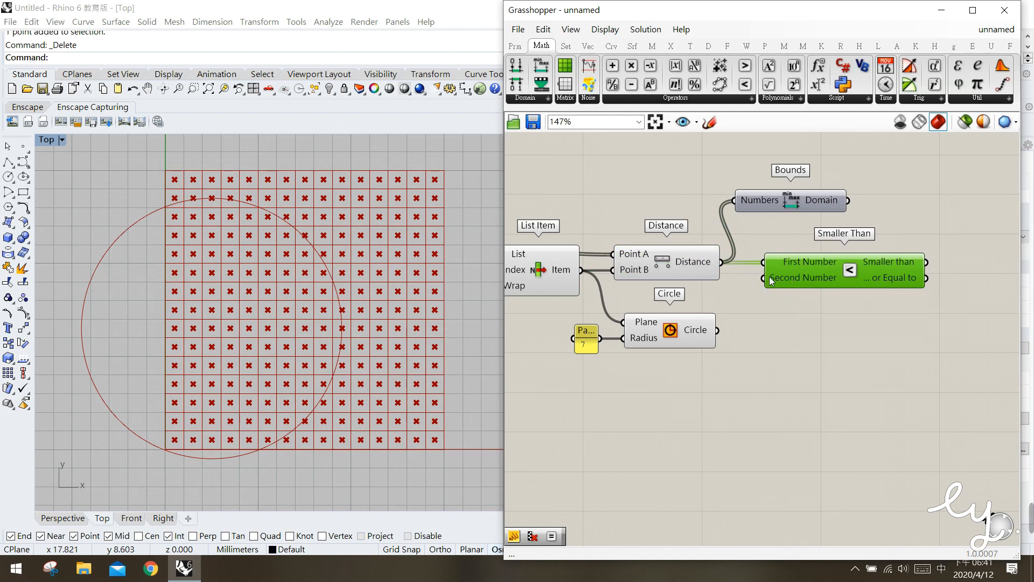
left_click_drag(591, 342, 588, 342)
left_click(617, 365)
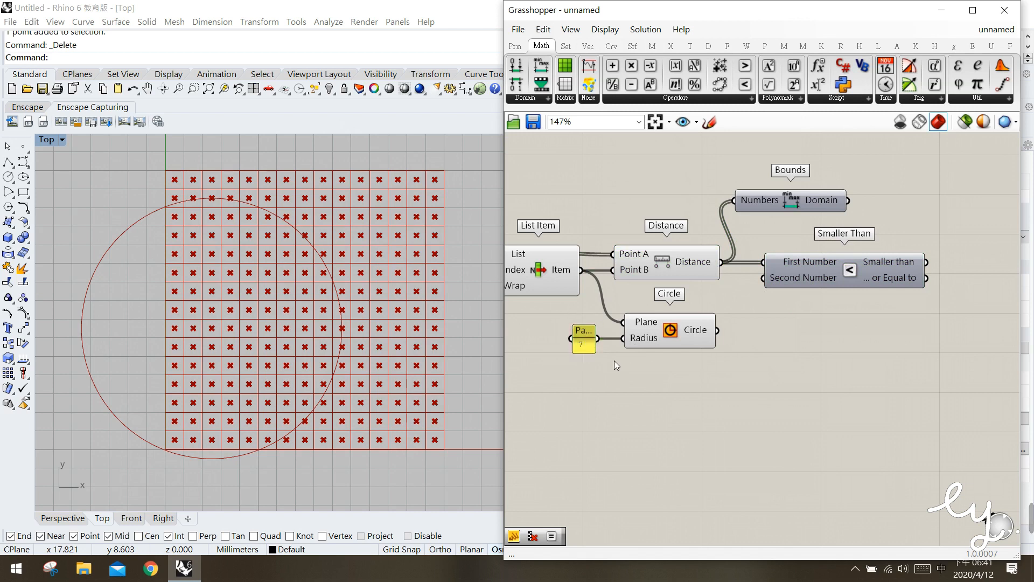
left_click(591, 343)
left_click_drag(606, 343, 776, 273)
left_click(779, 303)
left_click(788, 311)
right_click_drag(788, 311, 740, 312)
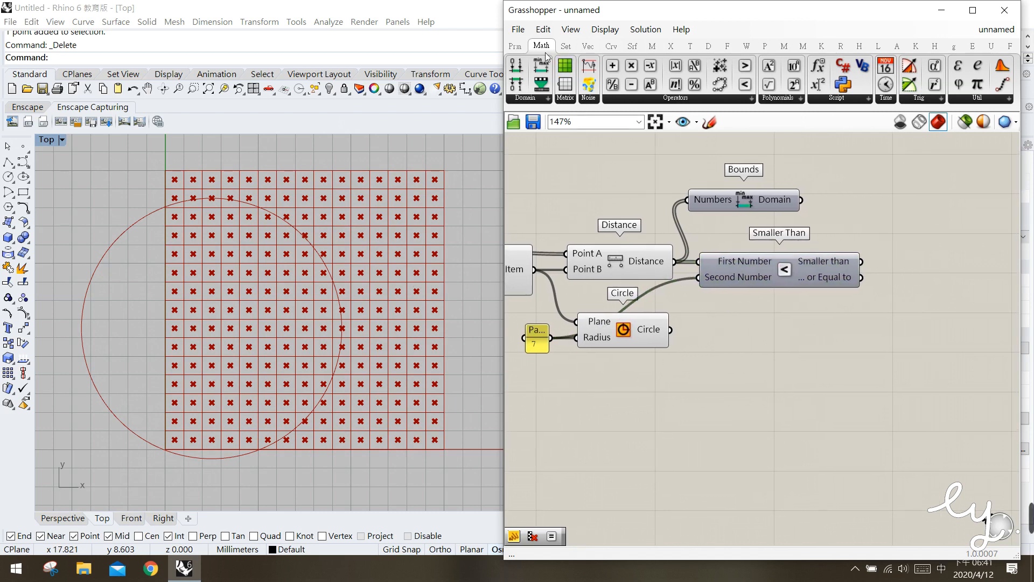
Add a panel to the Smaller than output and enlarge it to list the comparison results
double_click(595, 193)
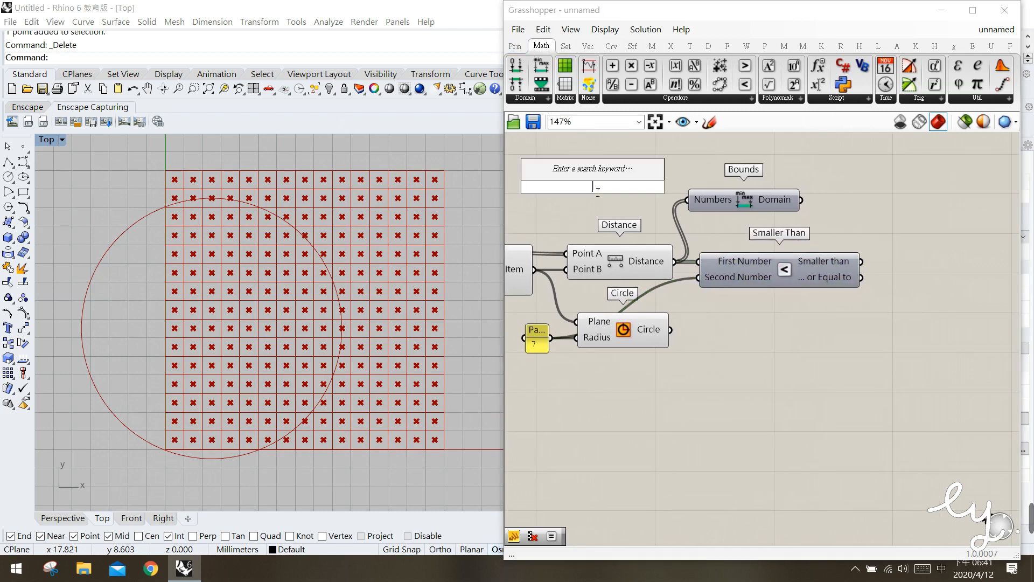
type("panel")
key("Return")
left_click_drag(593, 173, 942, 253)
left_click(820, 267)
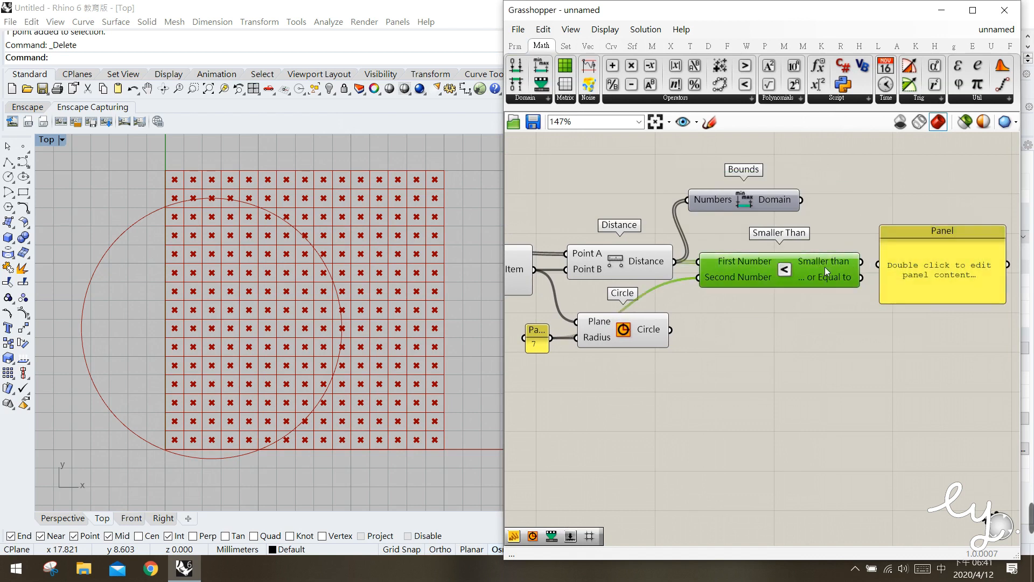
left_click_drag(862, 263, 880, 264)
right_click_drag(880, 280, 809, 278)
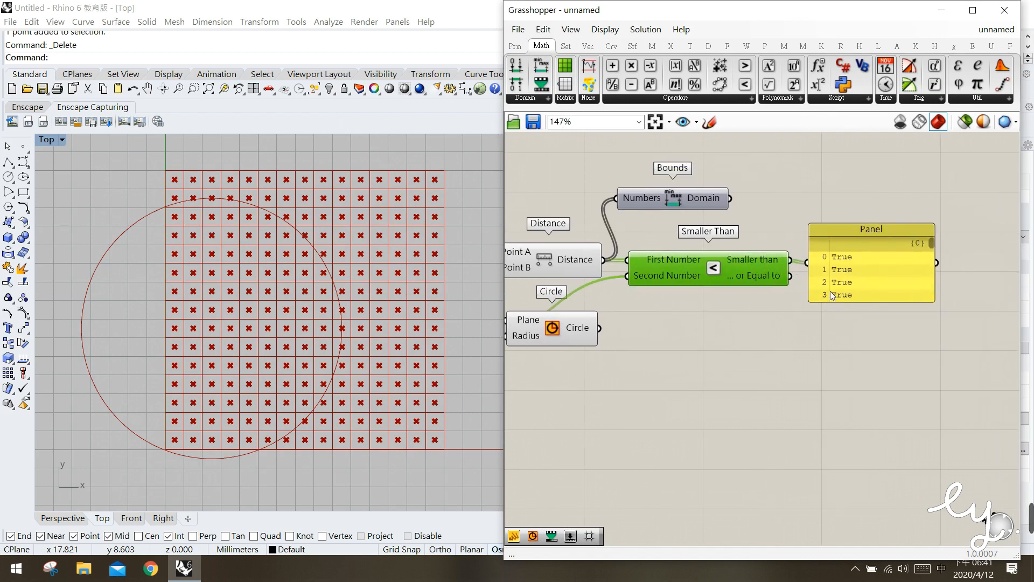
left_click(874, 276)
left_click_drag(901, 307, 899, 447)
left_click_drag(857, 313, 873, 310)
Add a second panel to the Distance output, enlarge it, and place it beside the comparison results panel
left_click(714, 406)
double_click(721, 429)
type("//")
key("Return")
left_click(566, 264)
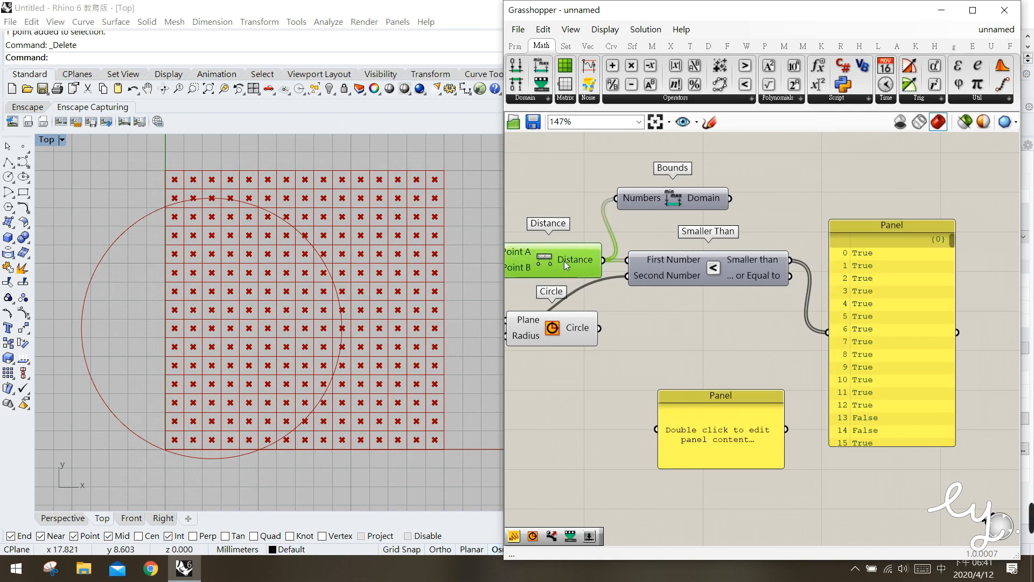
left_click_drag(605, 259, 659, 430)
left_click_drag(696, 398, 668, 278)
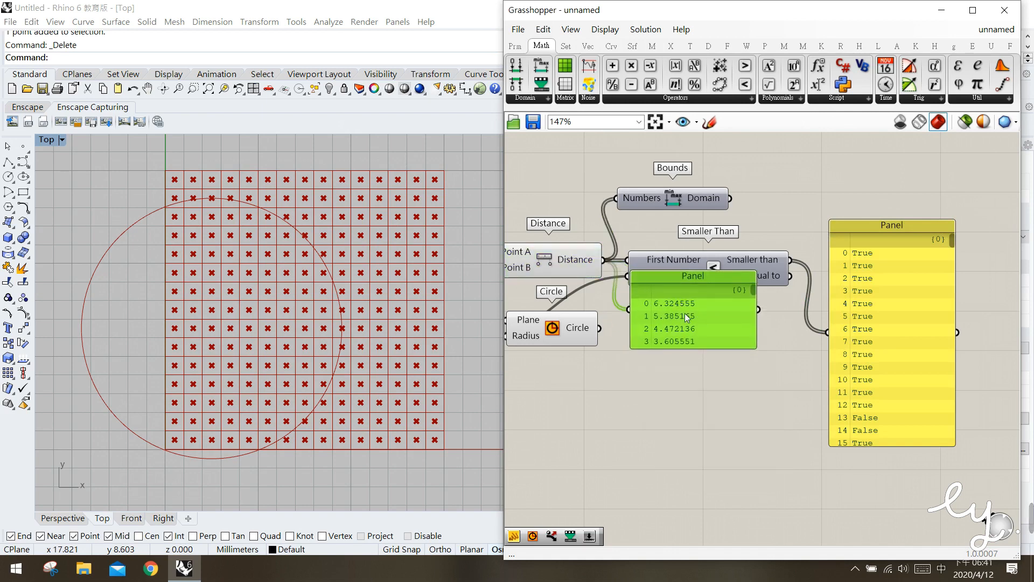
left_click(719, 362)
left_click_drag(716, 350, 717, 533)
left_click_drag(682, 367, 728, 319)
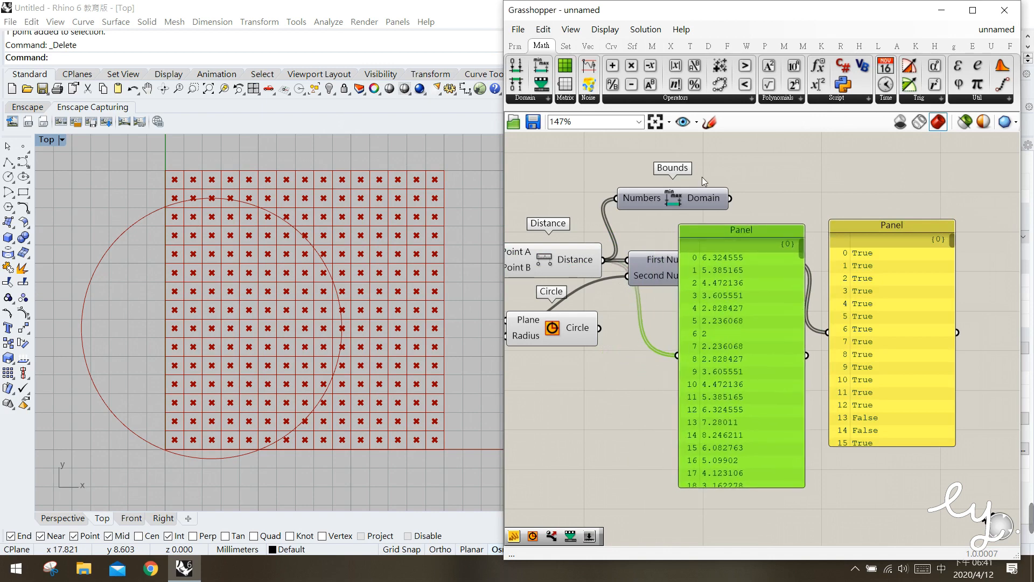
Compare the distances with their True/False results by marking corresponding entries with freehand sketch strokes, then discard the sketch
left_click(708, 128)
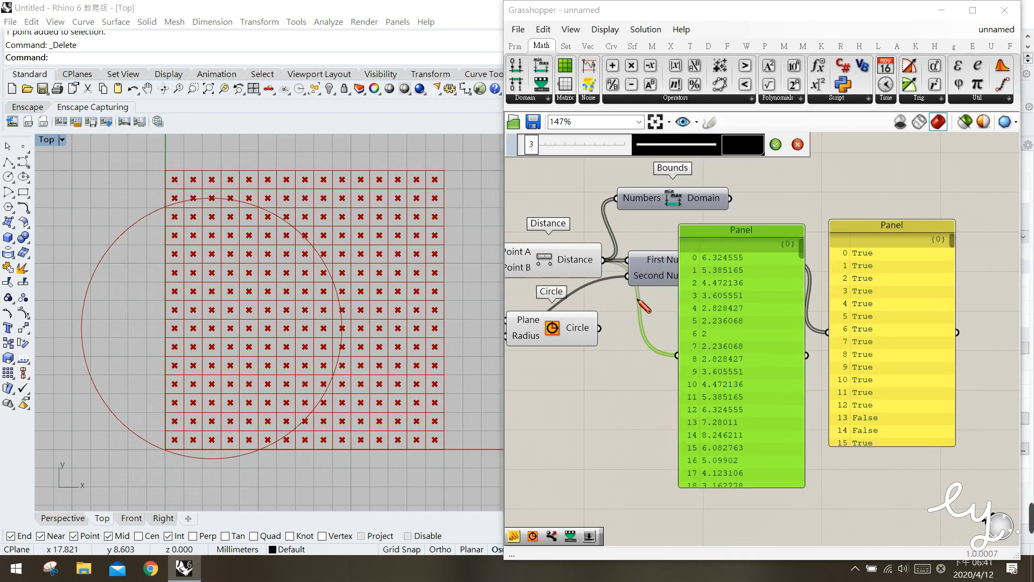
left_click_drag(616, 296, 622, 311)
left_click_drag(698, 264, 730, 264)
left_click_drag(881, 246, 888, 246)
mouse_move(699, 276)
left_mouse_down()
mouse_move(731, 275)
mouse_move(720, 303)
left_mouse_up()
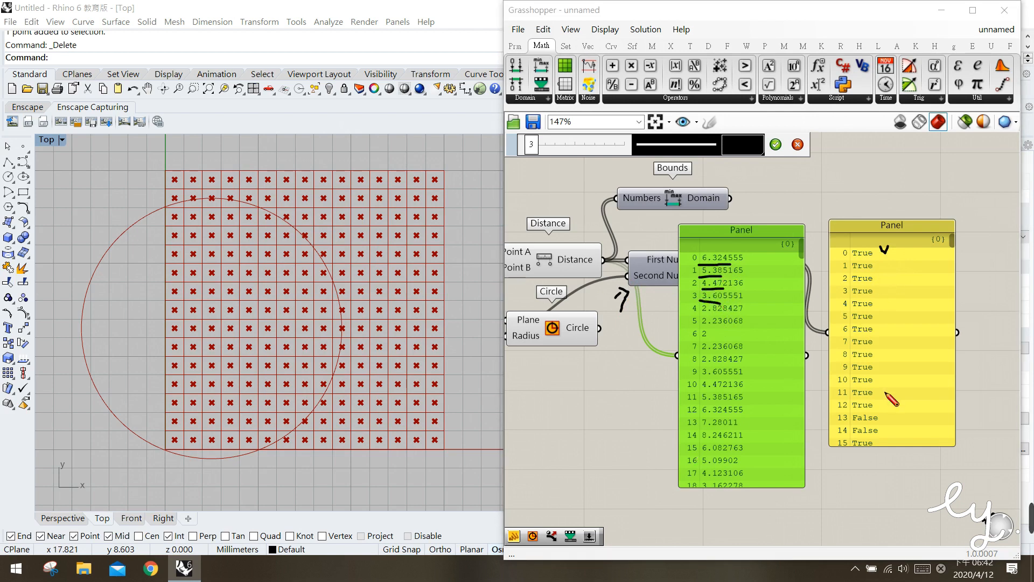
left_click_drag(839, 425, 881, 420)
left_click_drag(687, 425, 741, 428)
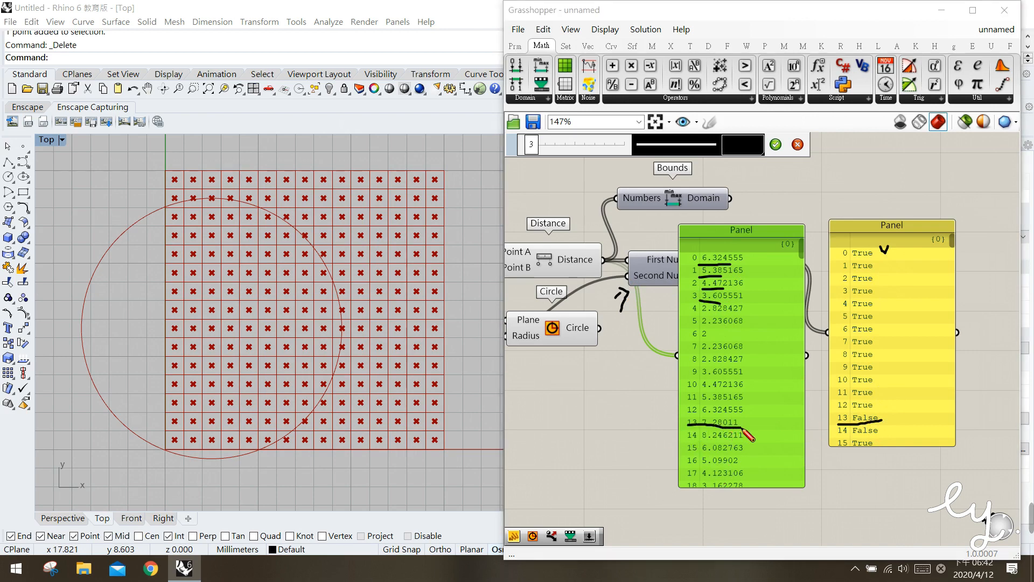
mouse_move(690, 426)
left_mouse_down()
mouse_move(727, 419)
mouse_move(745, 428)
mouse_move(738, 443)
mouse_move(747, 429)
mouse_move(690, 431)
left_mouse_up()
left_click_drag(843, 437, 879, 437)
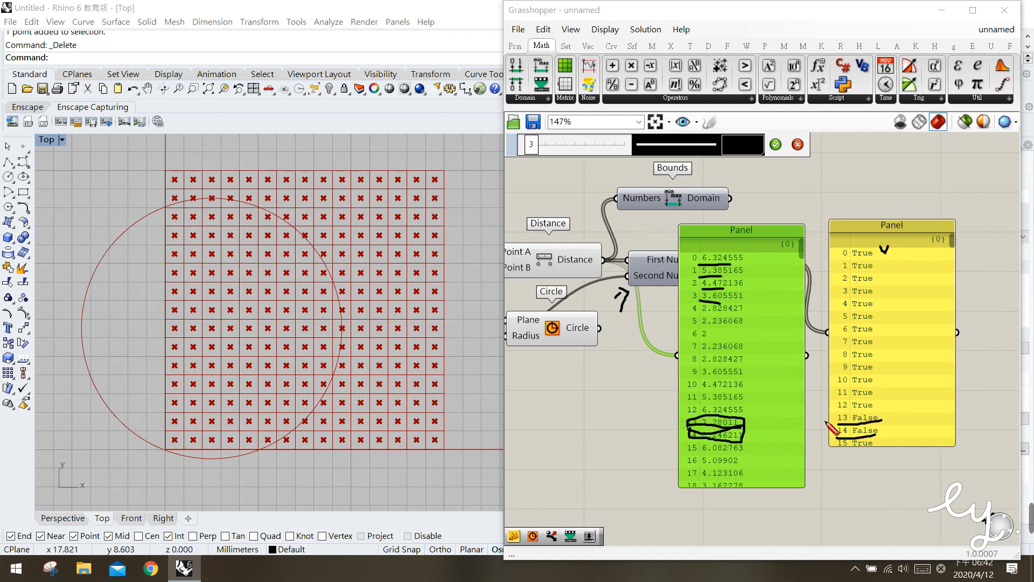
left_click_drag(843, 246, 845, 306)
left_click_drag(846, 386, 846, 428)
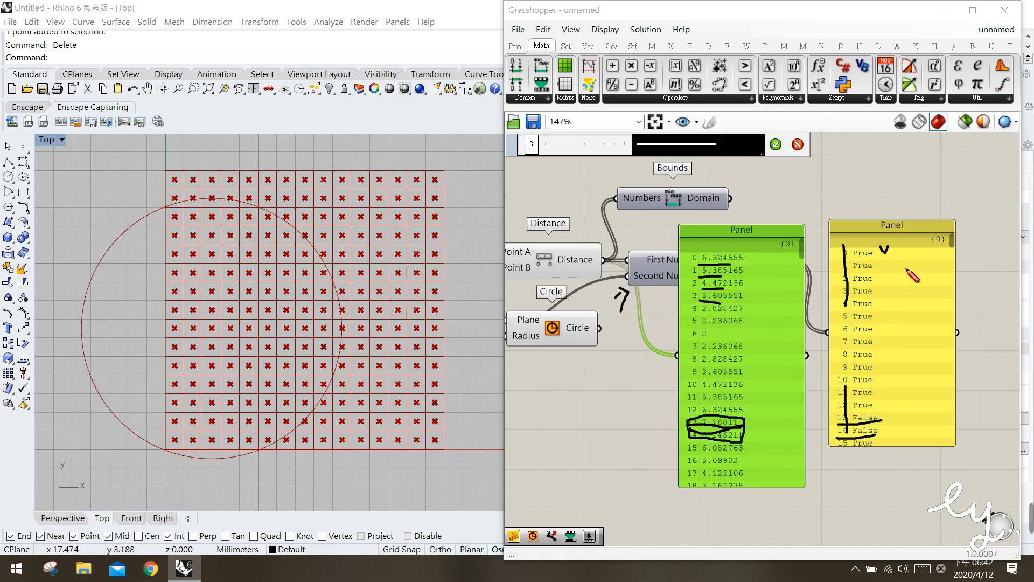
mouse_move(902, 265)
left_mouse_down()
mouse_move(912, 273)
mouse_move(906, 280)
left_mouse_up()
mouse_move(902, 415)
left_mouse_down()
mouse_move(894, 424)
mouse_move(917, 430)
left_mouse_up()
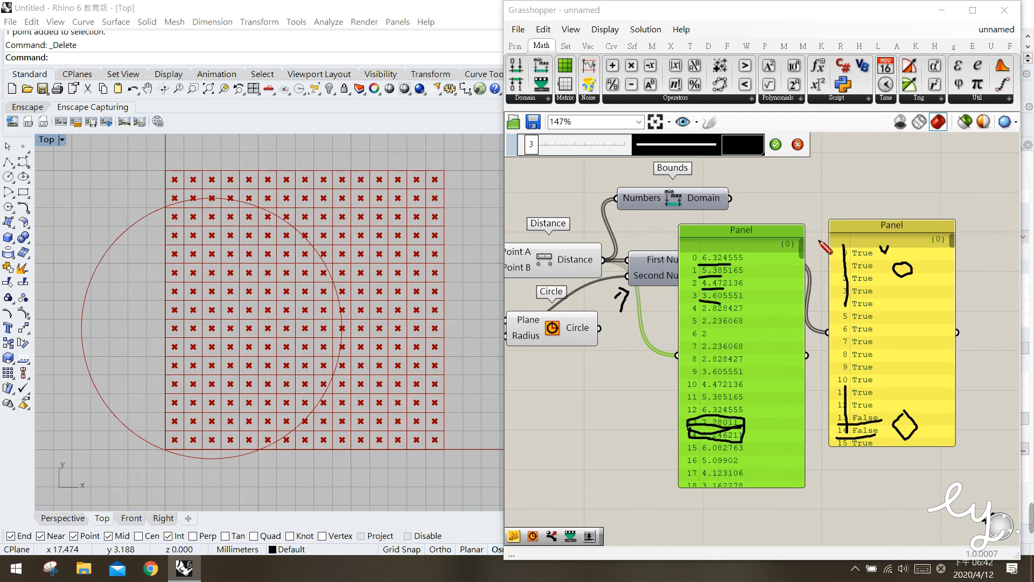
key("Escape")
Delete the distance values panel and the True/False results panel
left_click(772, 312)
key("Delete")
left_click(868, 316)
key("Delete")
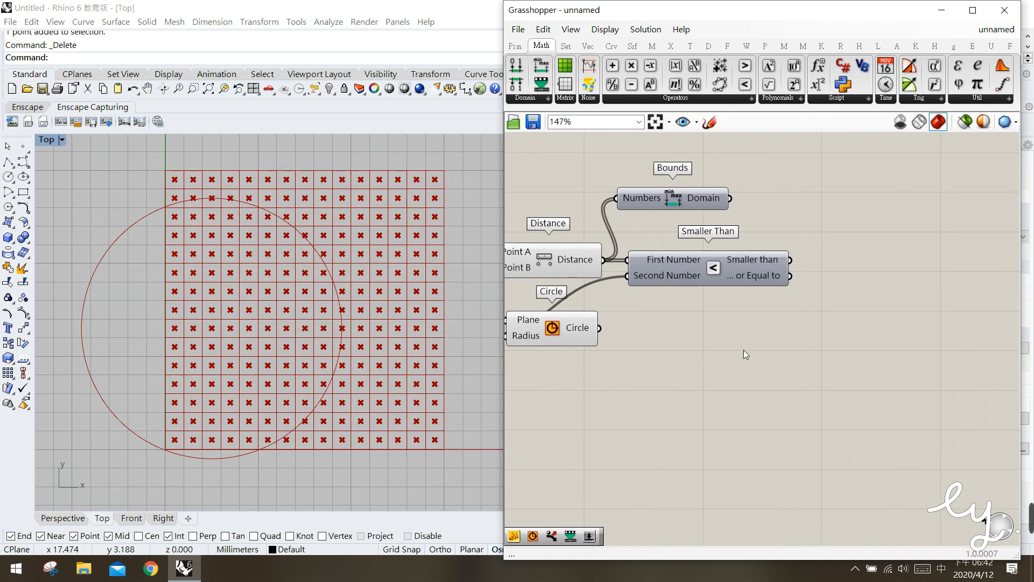
Add a Dispatch component beside the Smaller Than component
left_click(565, 45)
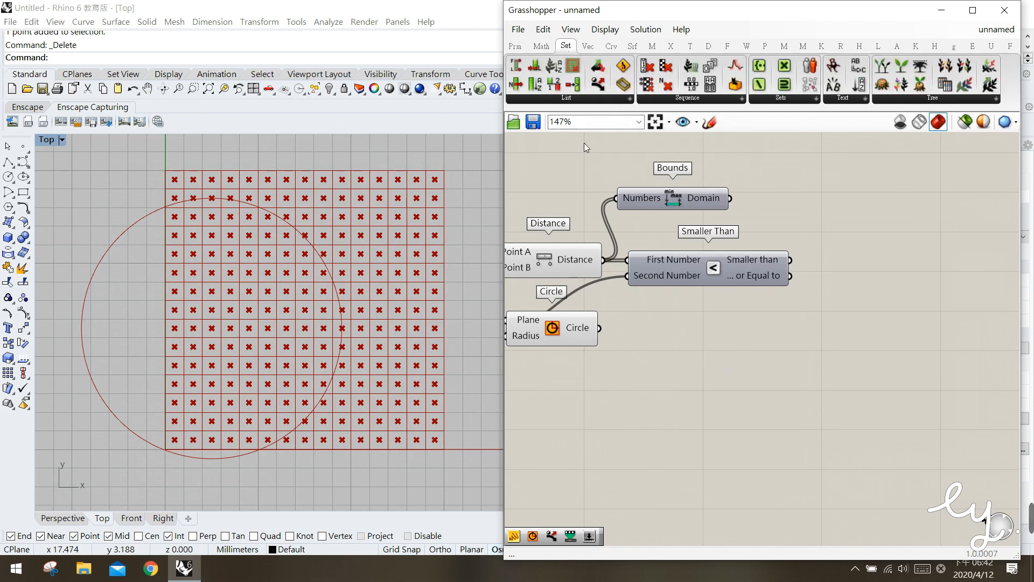
left_click(668, 99)
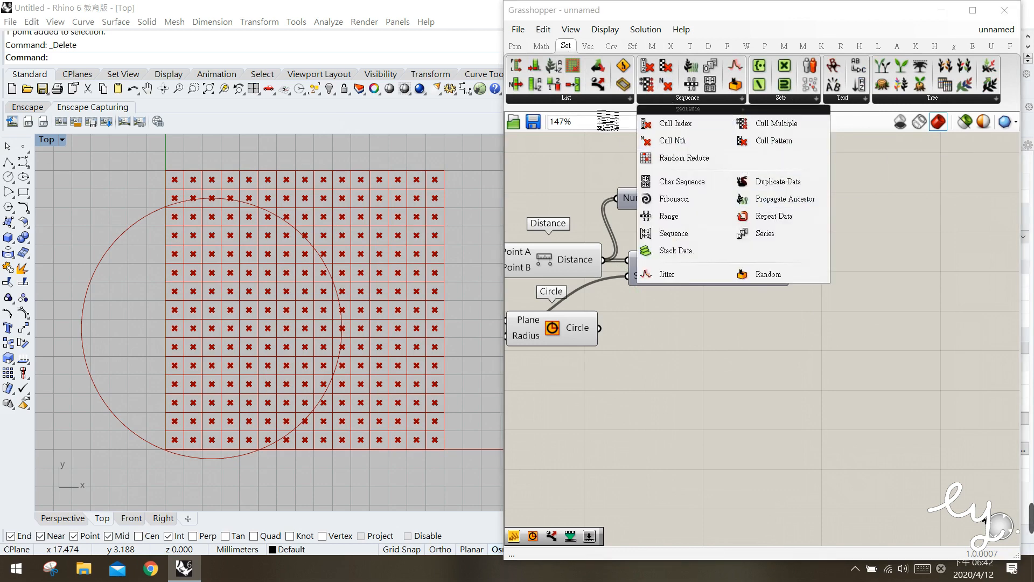
left_click(593, 99)
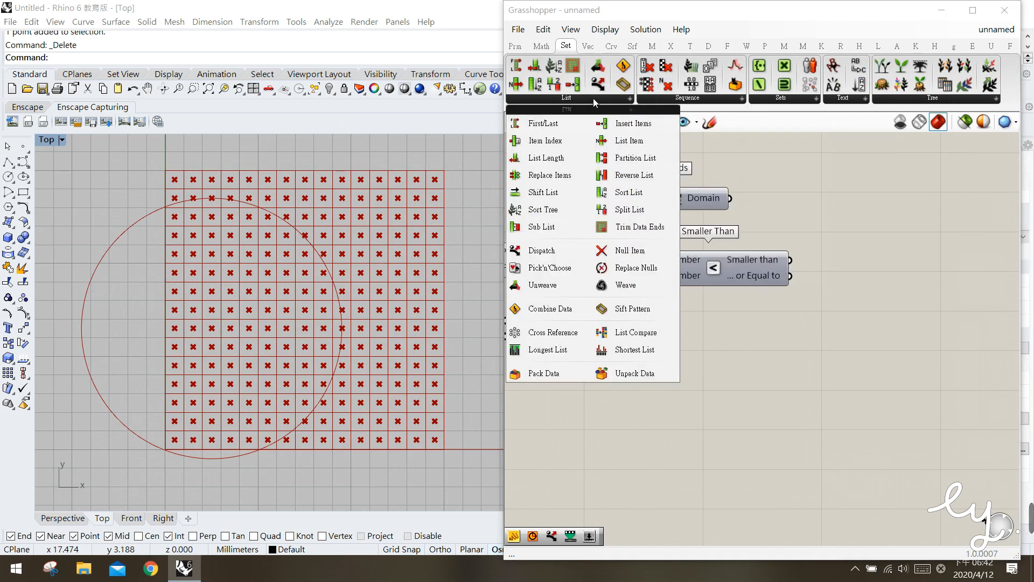
left_click(527, 251)
left_click(861, 268)
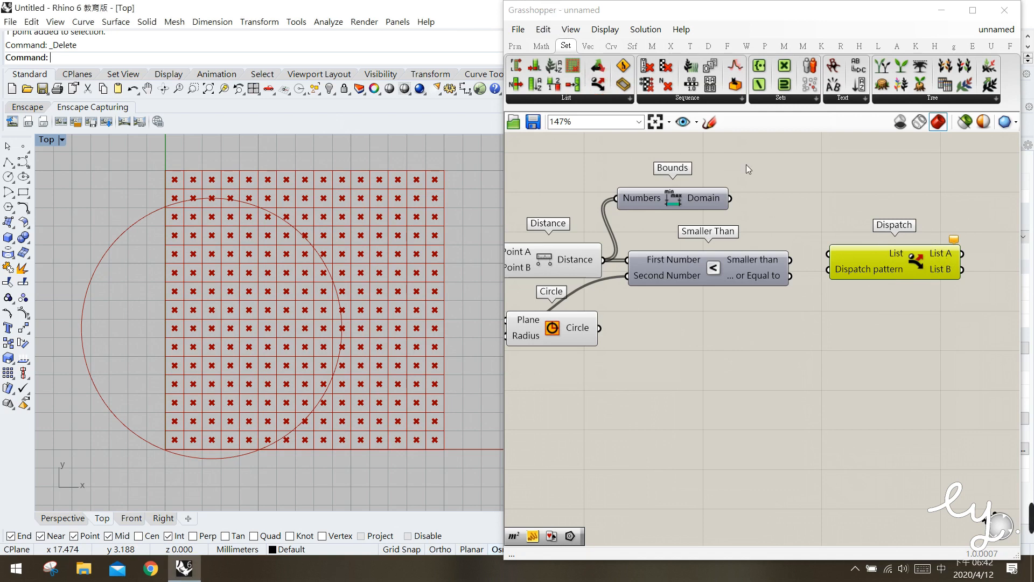
Mark the Dispatch component's List A and List B outputs with freehand sketch strokes, then discard the sketch
left_click(709, 122)
mouse_move(952, 257)
left_mouse_down()
mouse_move(929, 259)
mouse_move(927, 279)
left_mouse_up()
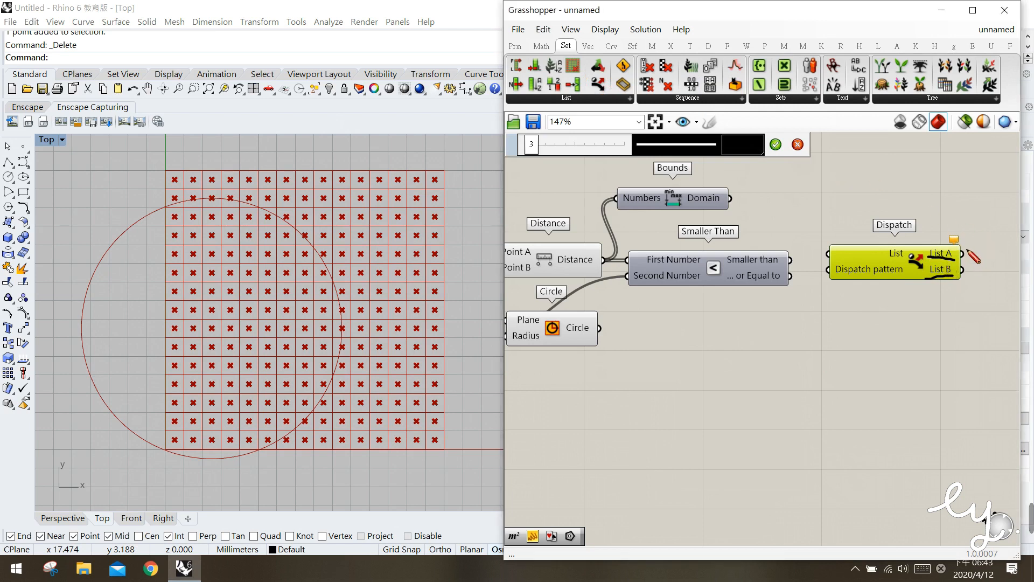
left_click_drag(967, 282, 981, 286)
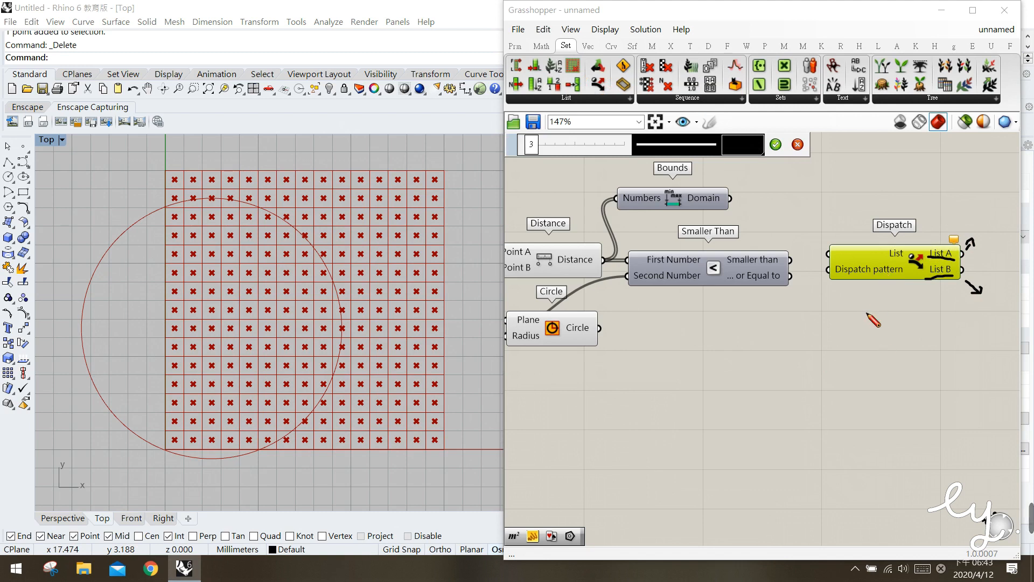
key("Escape")
Move the Dispatch component slightly upward and connect the Area component's Centroid output to its List input
left_click(863, 257)
left_click_drag(861, 257, 855, 241)
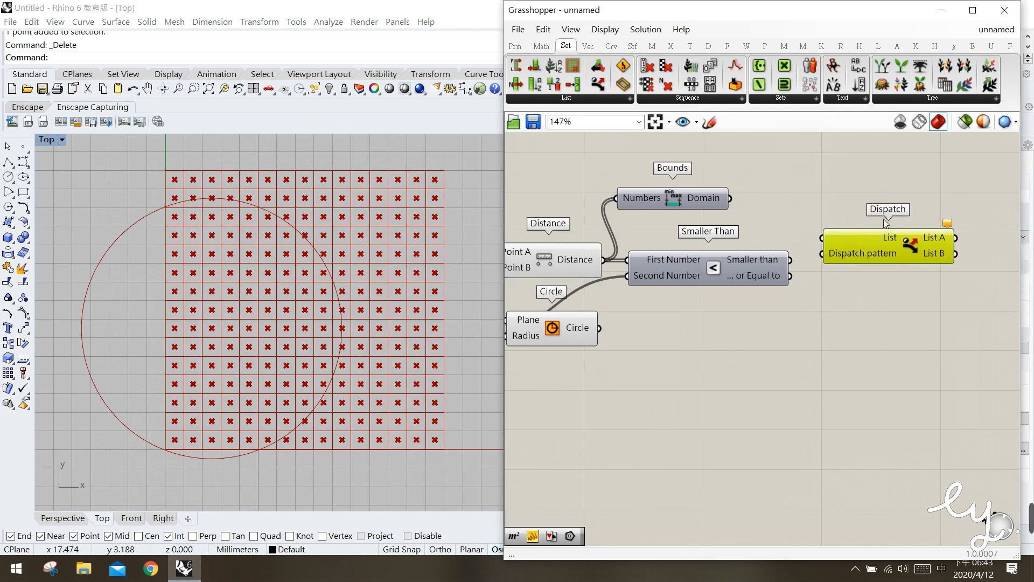
scroll(784, 337, "down", 4)
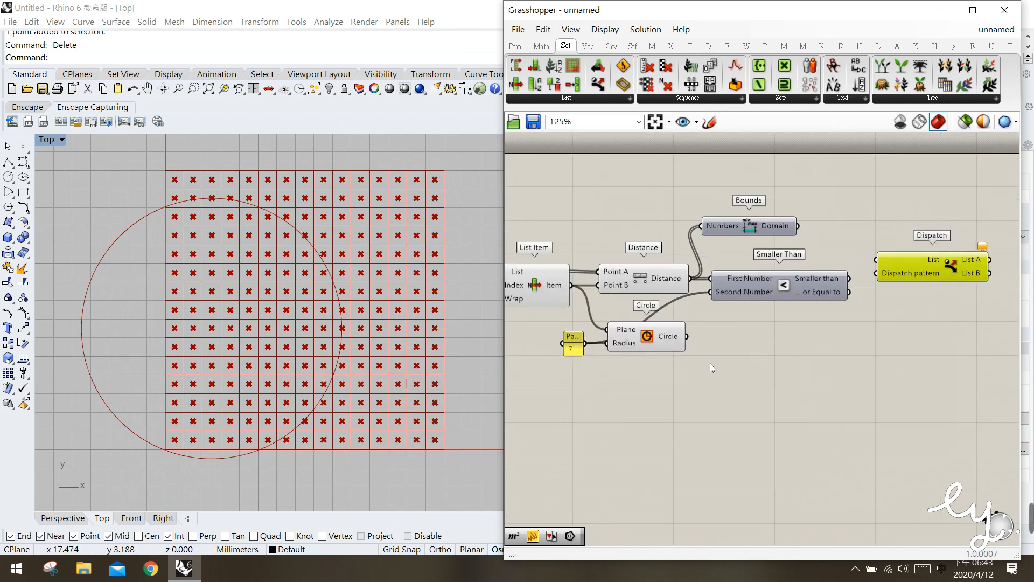
scroll(710, 332, "down", 1)
right_click_drag(697, 361, 724, 339)
left_click(663, 363)
right_click_drag(648, 372, 667, 355)
left_click(559, 249)
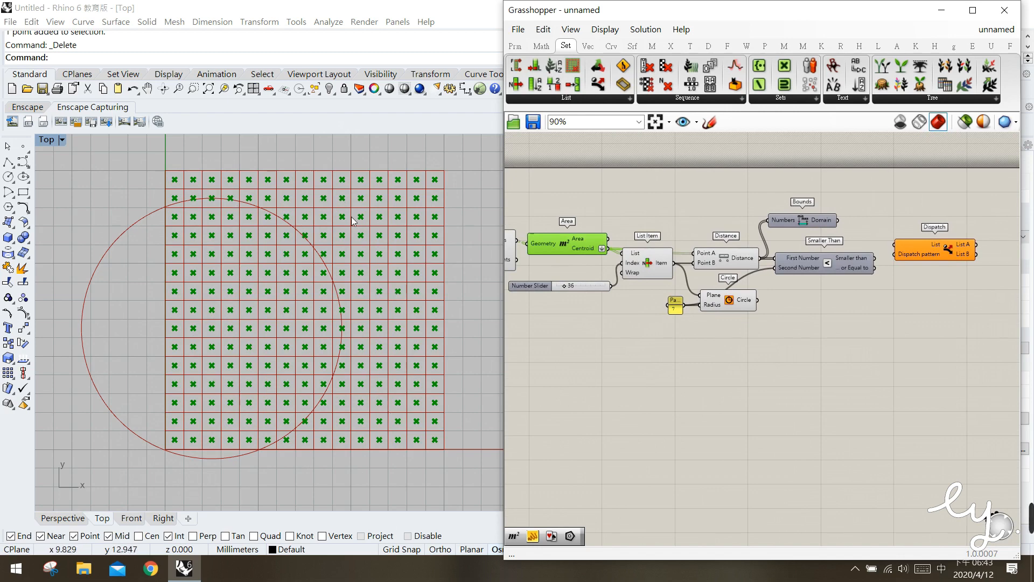
left_click(740, 258)
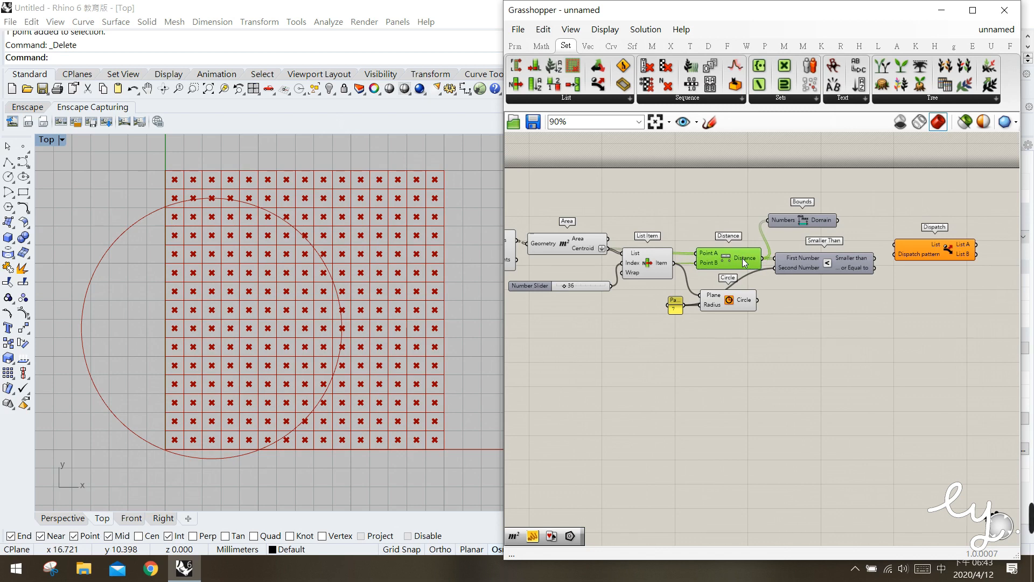
left_click(830, 263)
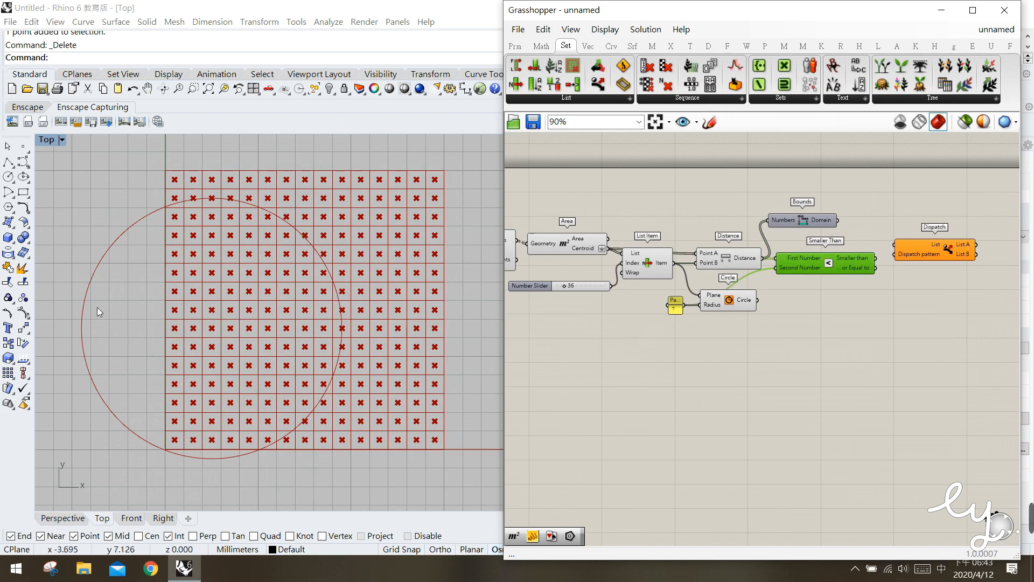
left_click(574, 244)
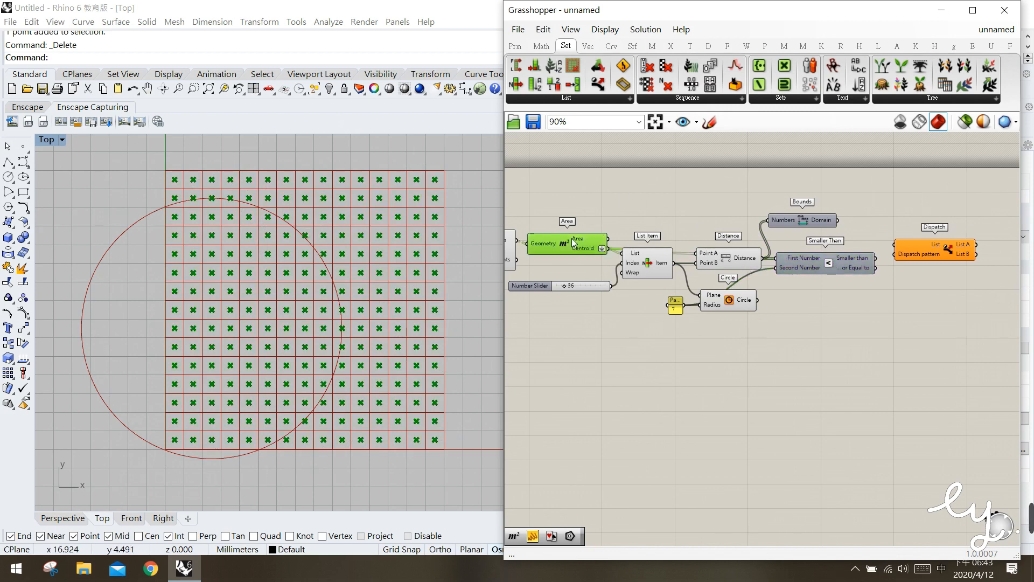
left_click_drag(614, 252, 901, 247)
left_click(903, 247)
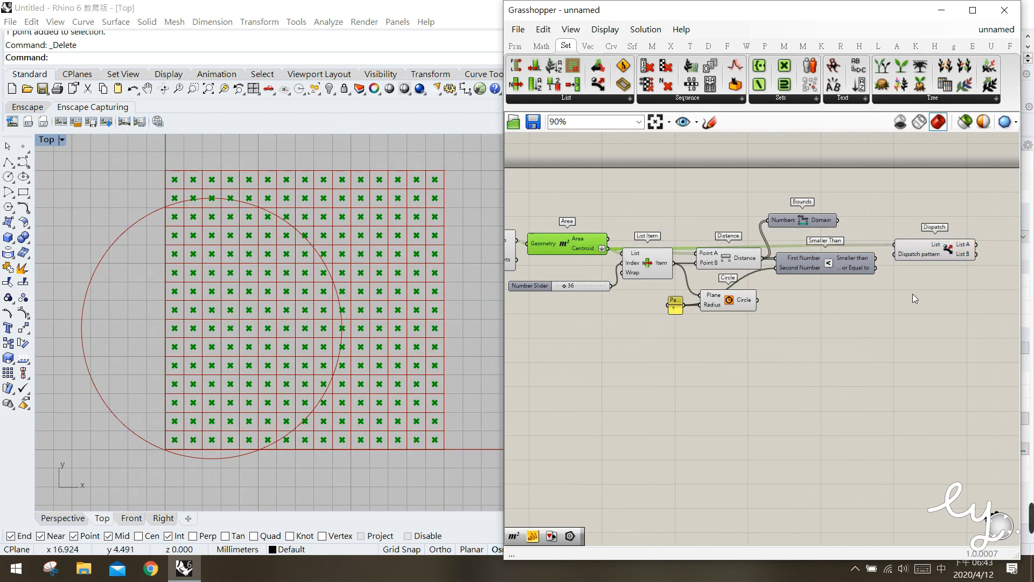
Connect the Smaller than output to the Dispatch component's Dispatch pattern input
right_click_drag(913, 293, 868, 278)
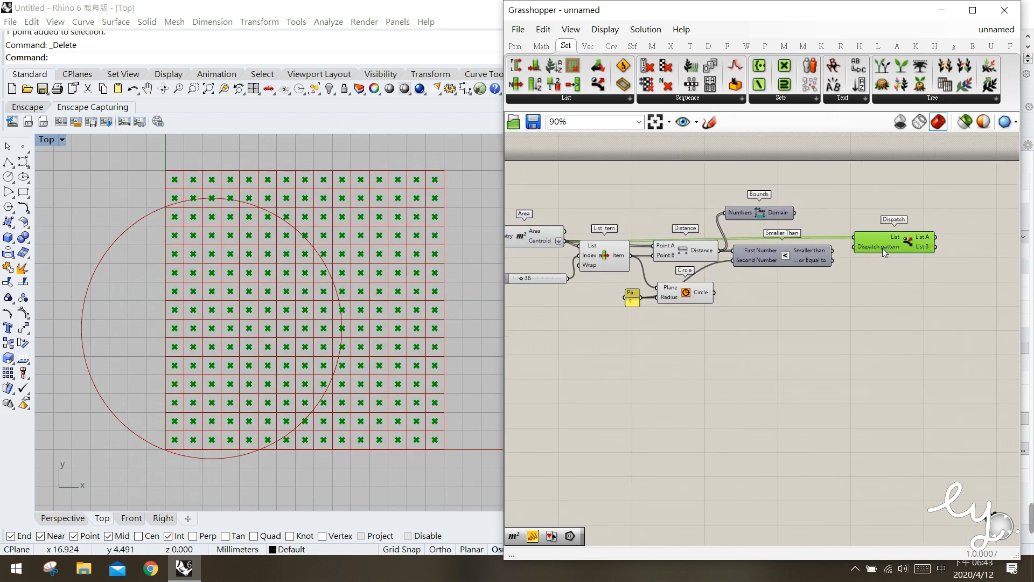
mouse_move(881, 247)
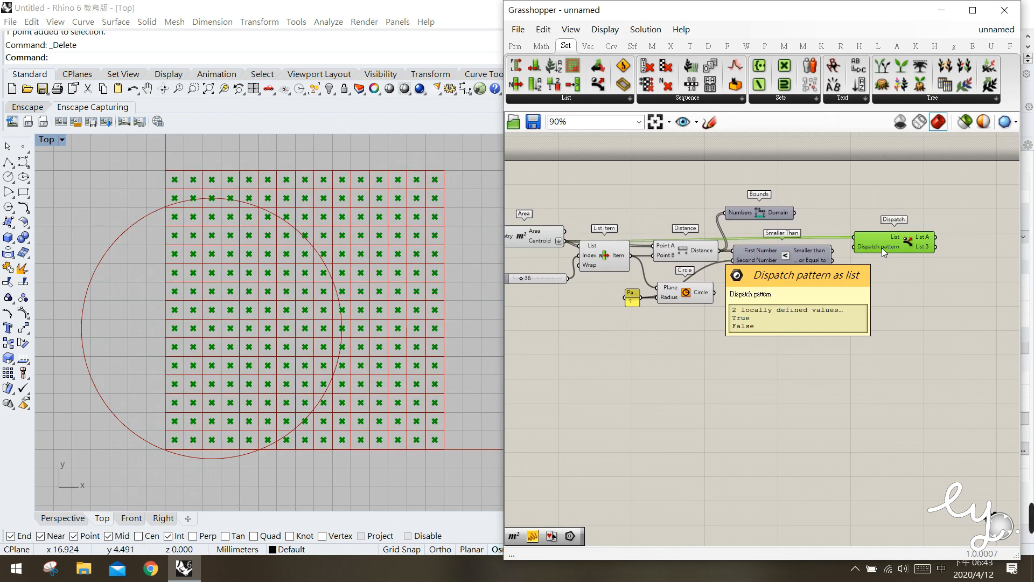
left_click(787, 260)
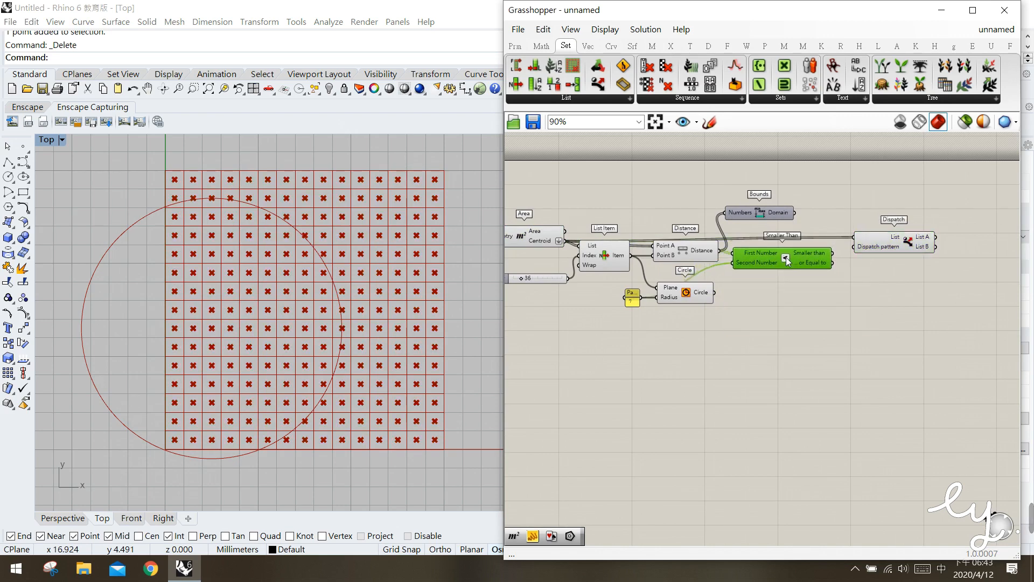
mouse_move(816, 254)
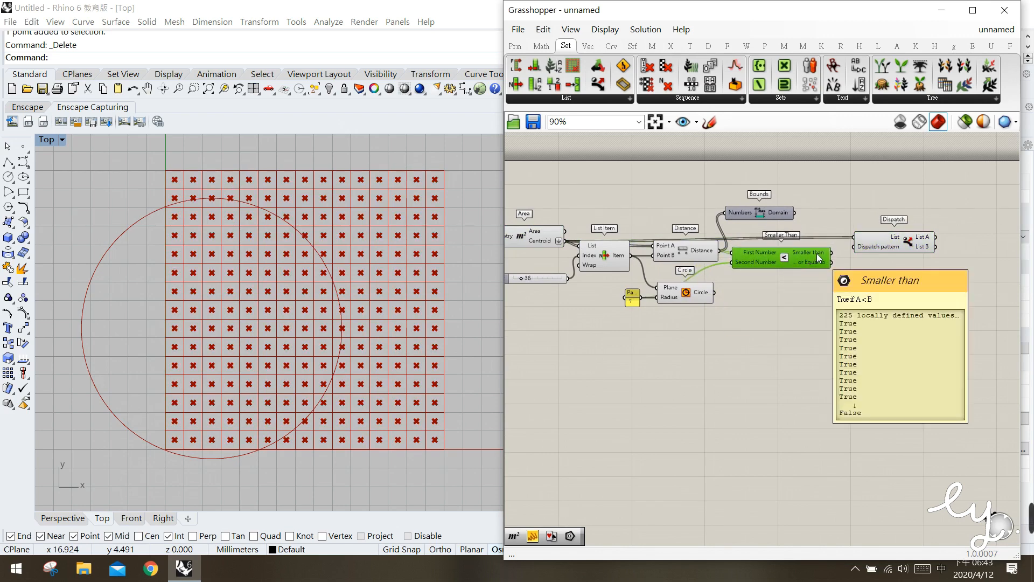
left_click_drag(817, 257, 872, 244)
left_click(862, 264)
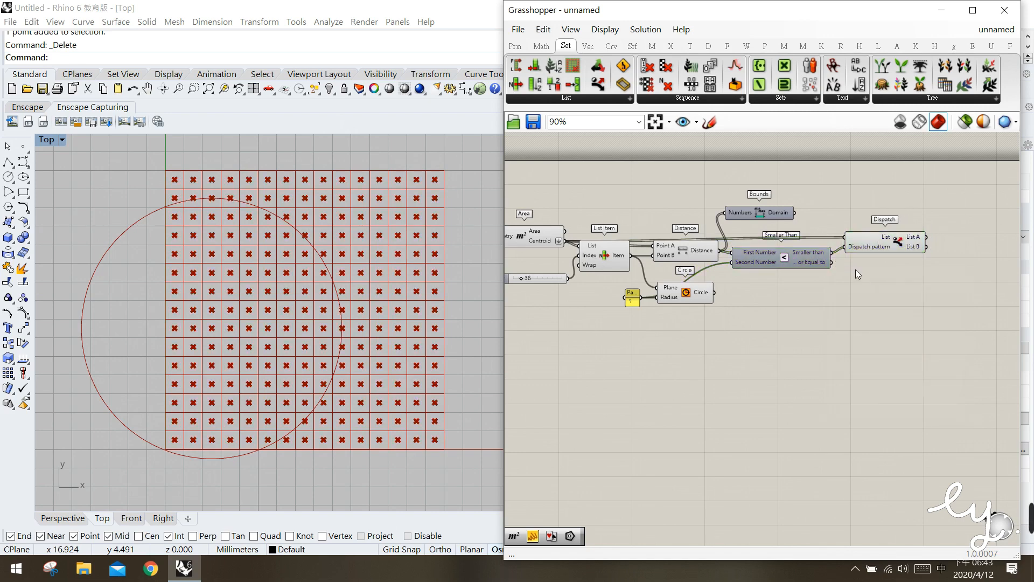
Add two Point parameters beside Dispatch, connecting List A to the upper one and List B to the lower one
left_click(518, 48)
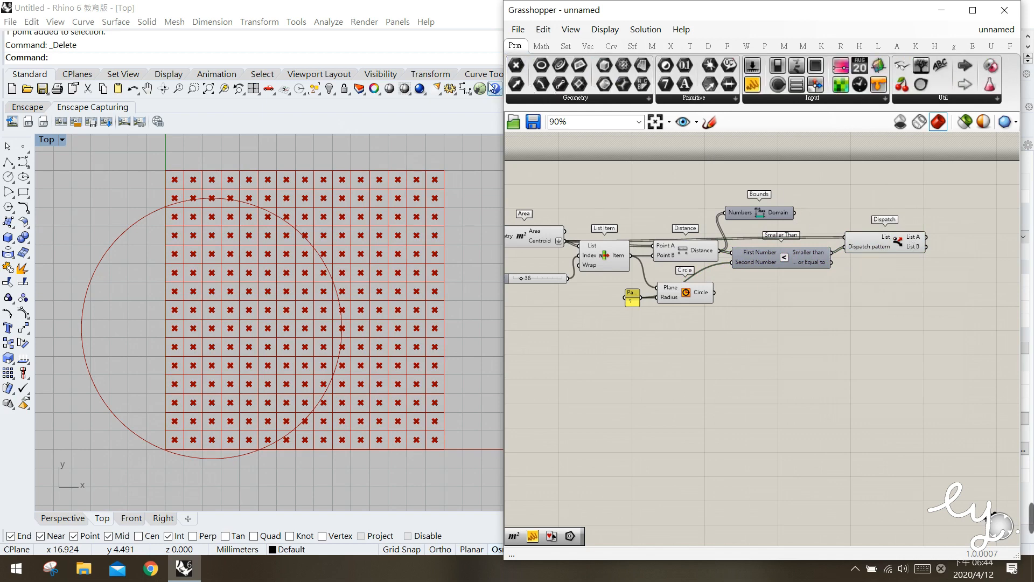
left_click_drag(516, 66, 968, 231)
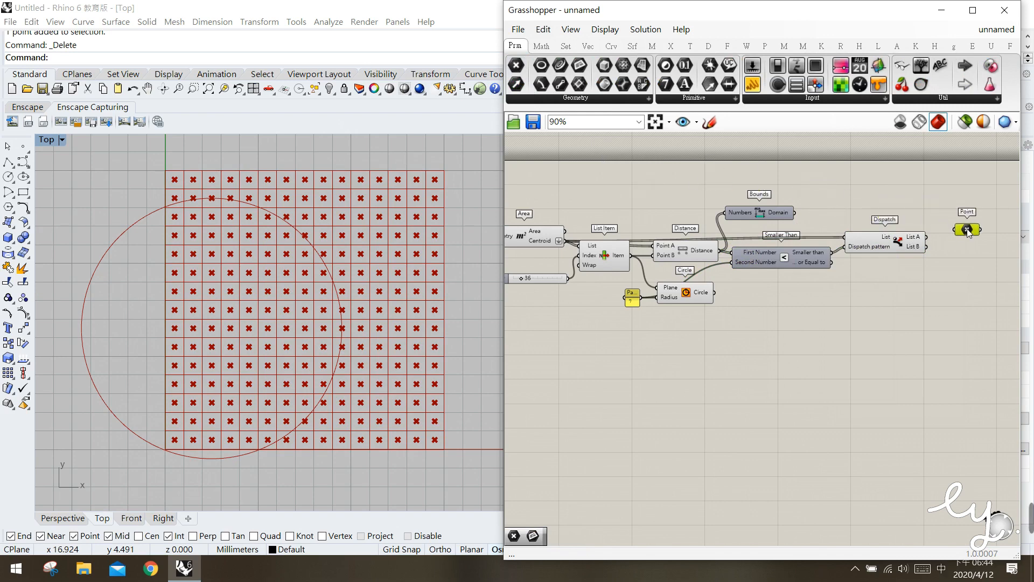
left_click(971, 241)
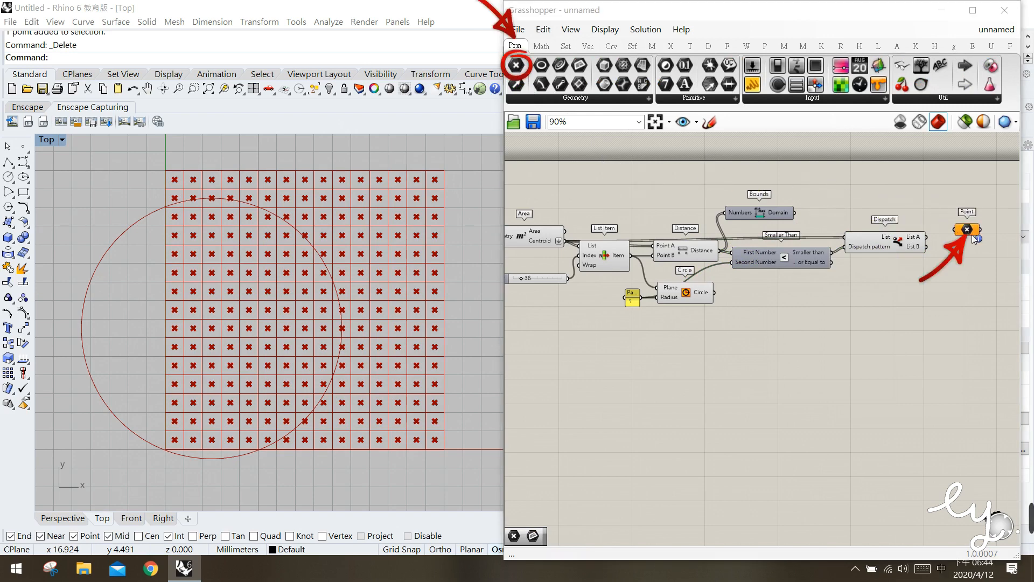
mouse_move(926, 237)
left_mouse_down()
mouse_move(956, 231)
mouse_move(969, 272)
left_mouse_up()
left_click(967, 232)
left_click(943, 322)
Examine which grid centroids belong to Dispatch, the List A Point parameter and the List B Point parameter by highlighting each in turn
left_click(888, 240)
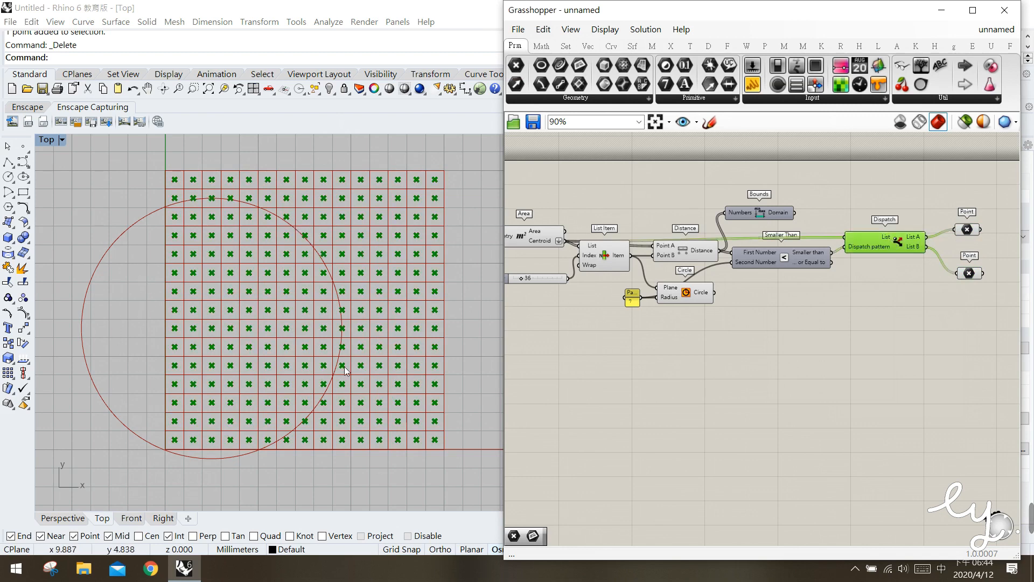
left_click(892, 337)
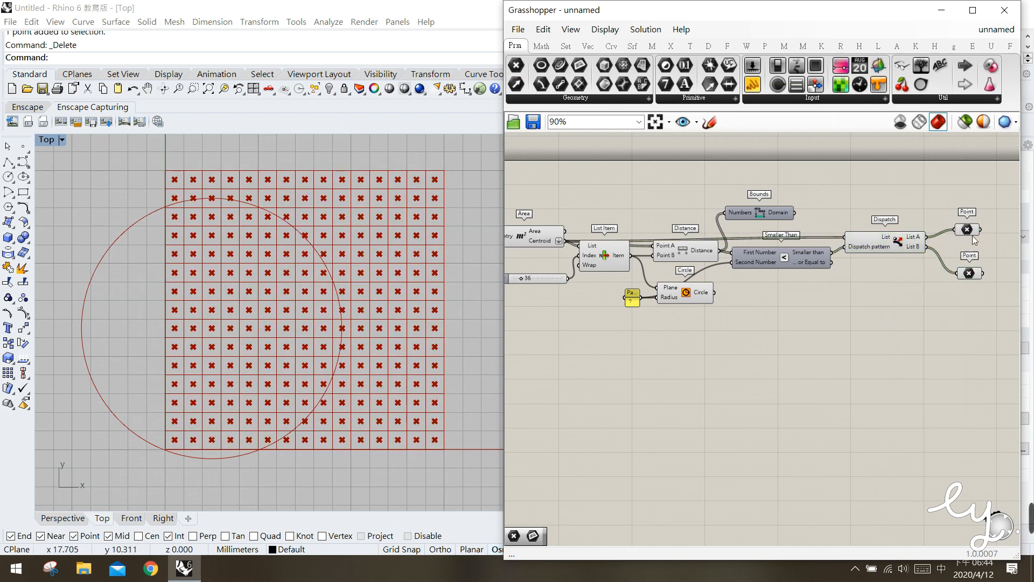
left_click_drag(964, 232, 963, 230)
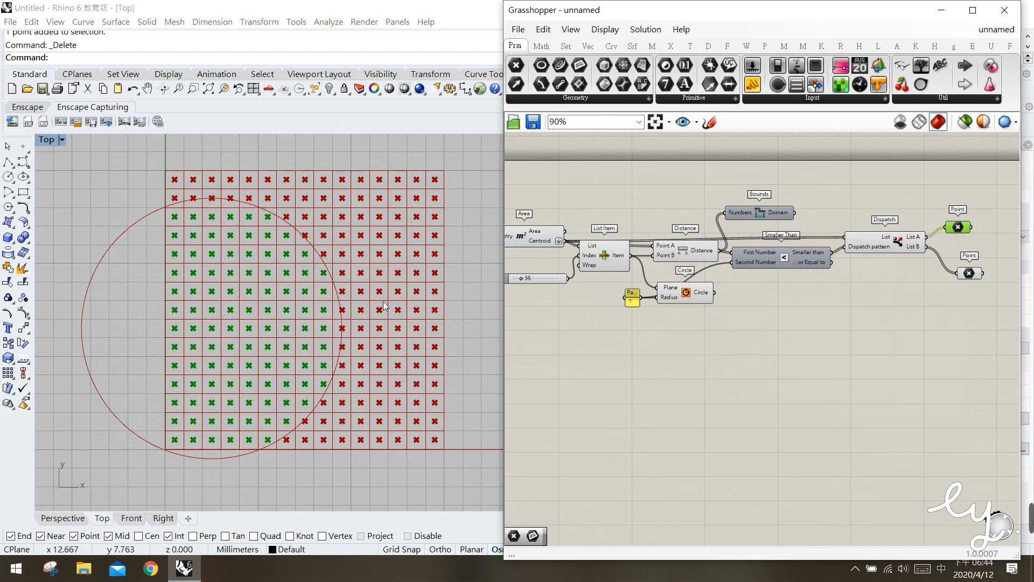
left_click(968, 273)
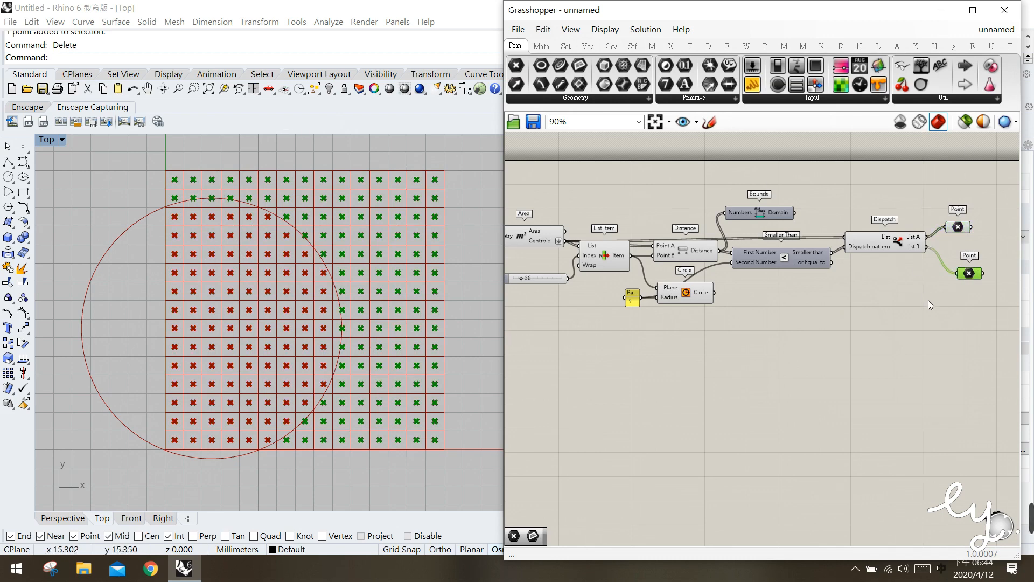
Mark the split from Dispatch toward its two outputs with freehand sketch strokes, then discard the sketch
left_click(708, 123)
left_click_drag(896, 238, 938, 269)
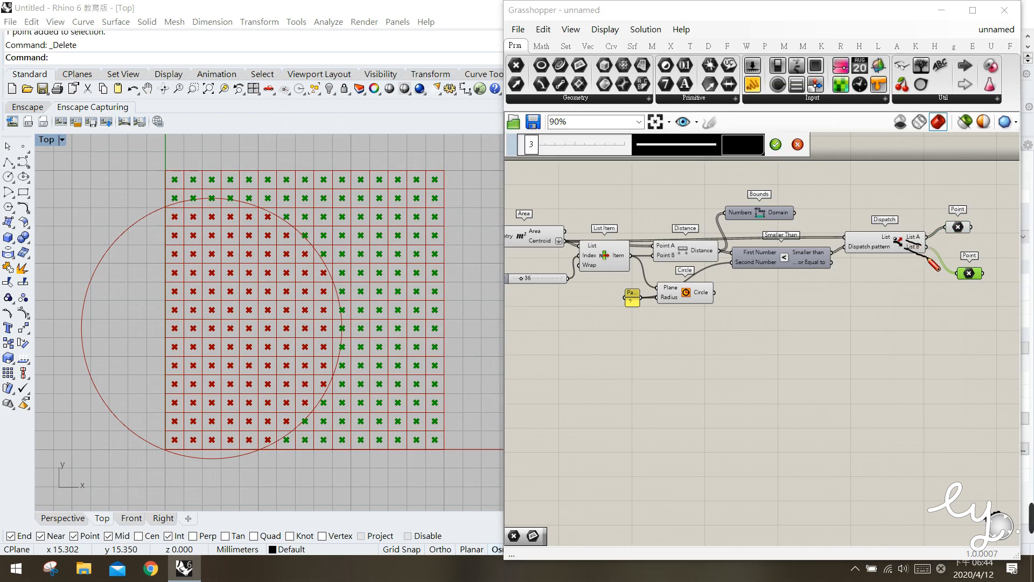
left_click_drag(923, 230, 931, 233)
key("Escape")
Delete both Point parameters attached to the Dispatch outputs
left_click_drag(990, 310, 947, 202)
key("Delete")
Add two Polygon components beside Dispatch, stacked one above the other
right_click_drag(944, 257, 811, 256)
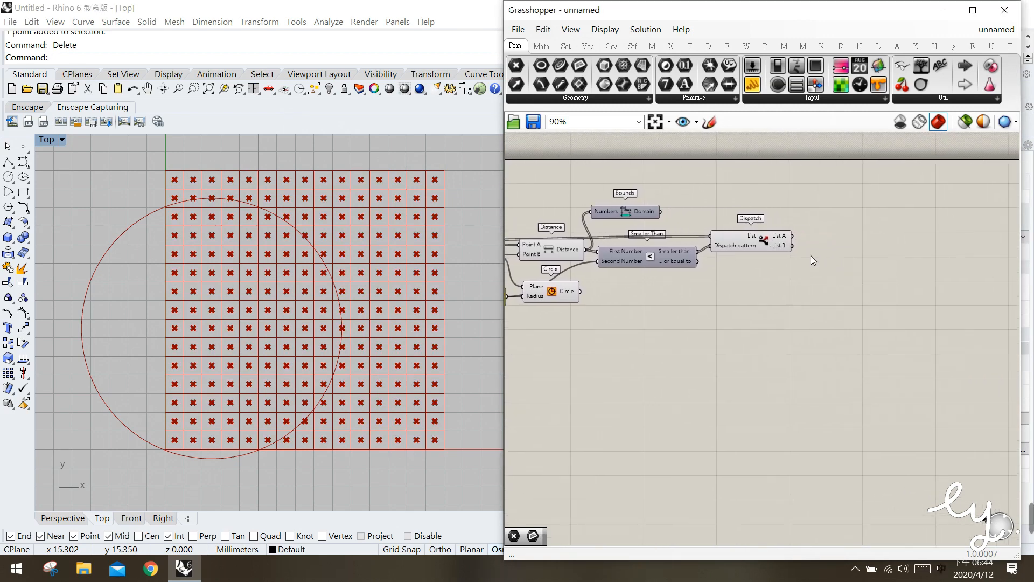
left_click(613, 48)
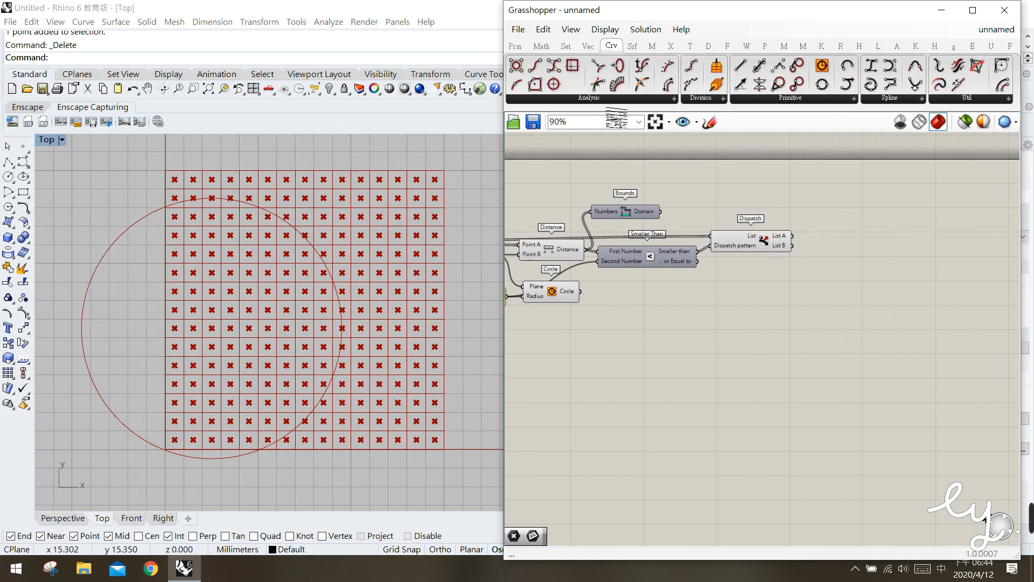
left_click(825, 100)
left_click_drag(754, 352, 885, 200)
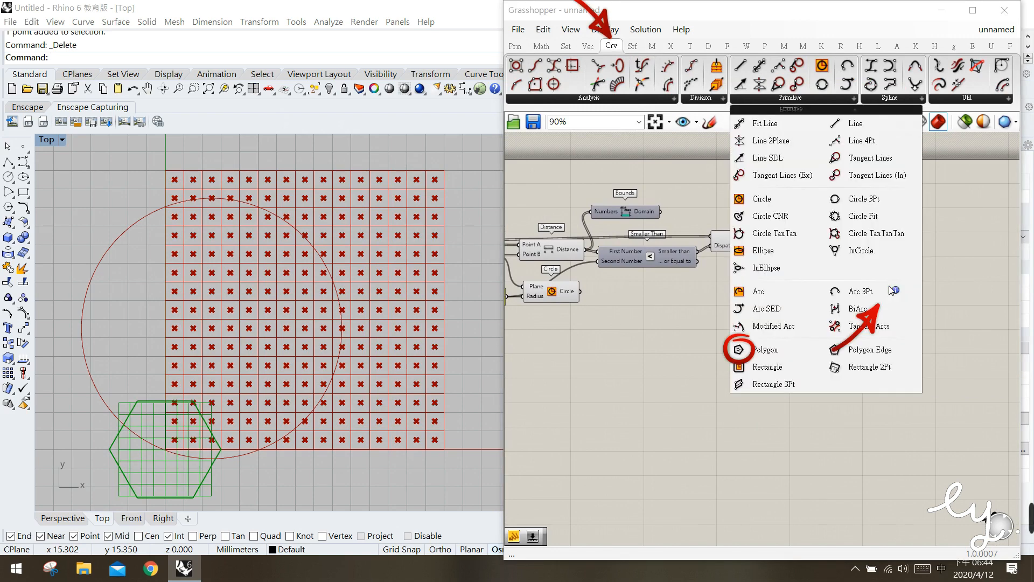
left_click_drag(890, 286, 891, 288)
left_click(802, 237)
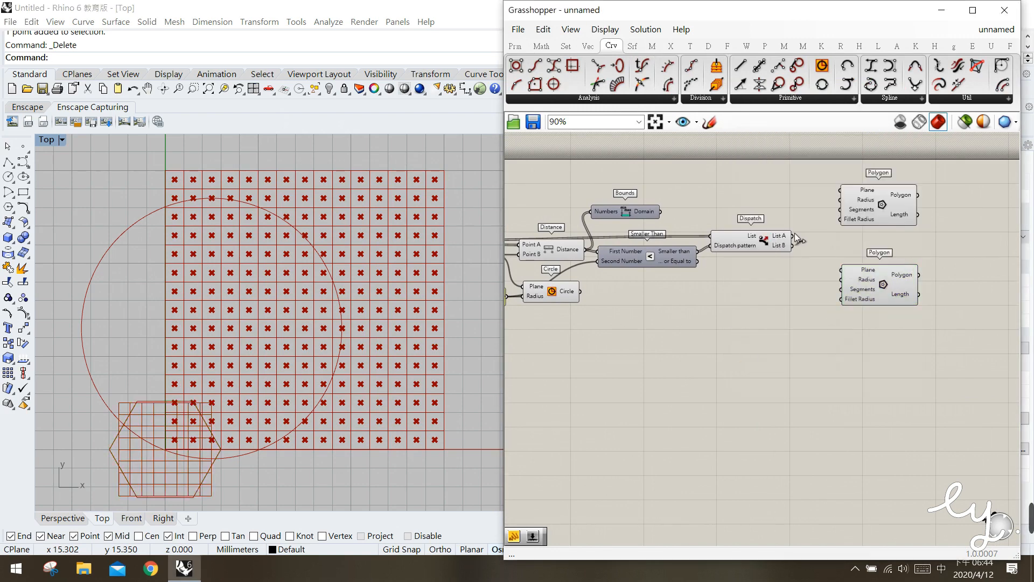
Connect Dispatch's List A output to the Plane input of the upper Polygon component
scroll(804, 234, "up", 2)
left_click(763, 250)
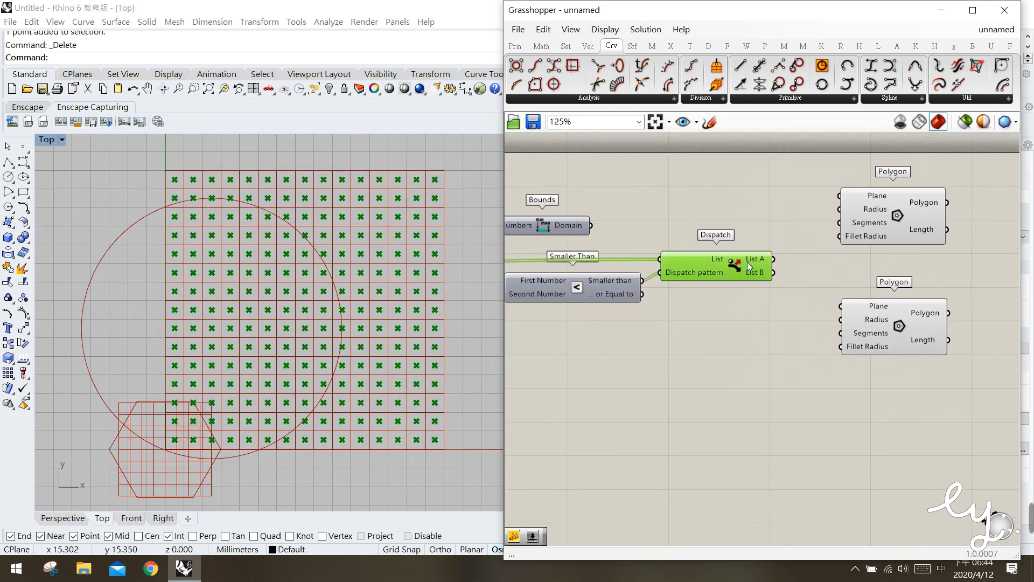
left_click_drag(774, 259, 842, 195)
left_click(825, 238)
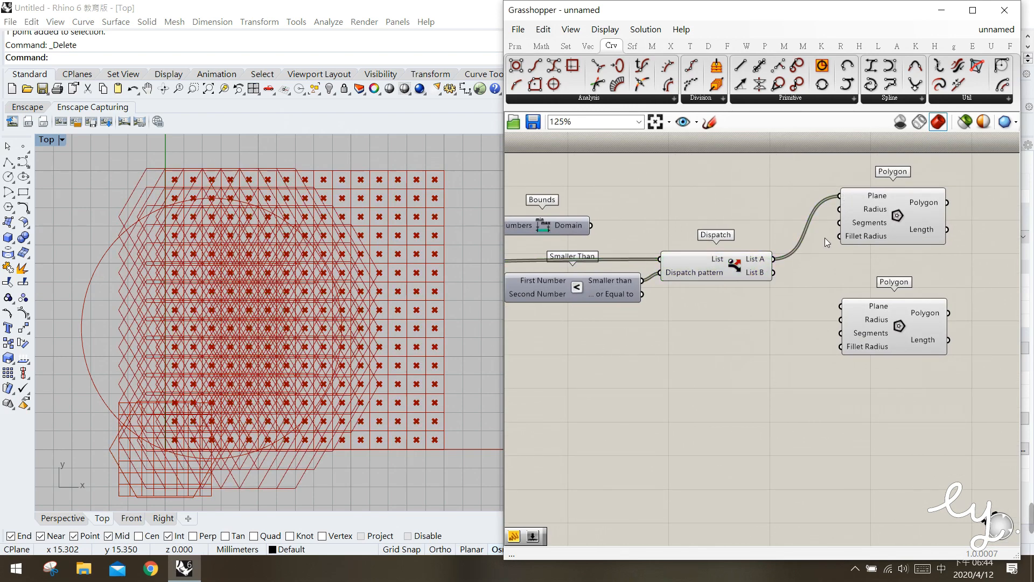
Add a panel with the value 8 and connect it to the upper Polygon component's Segments input
double_click(756, 202)
type("panel")
key("Return")
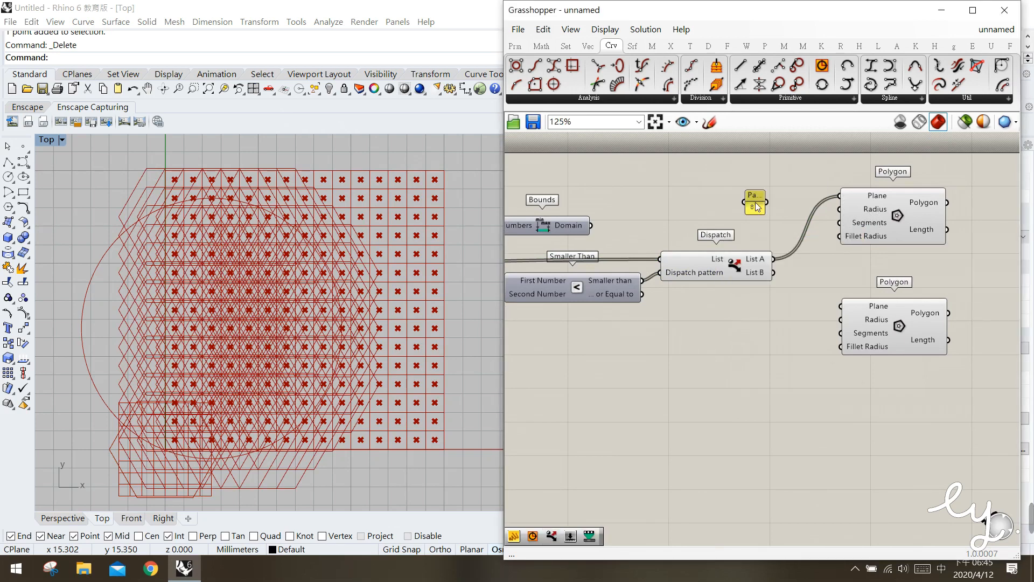
left_click(764, 218)
left_click_drag(765, 220, 858, 225)
left_click(877, 225)
left_click(847, 237)
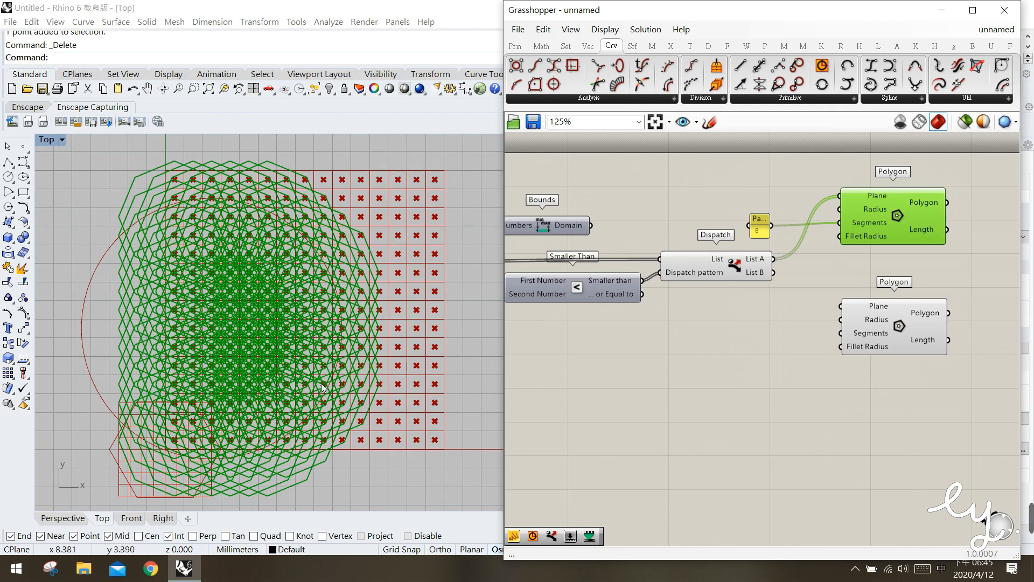
left_click(851, 257)
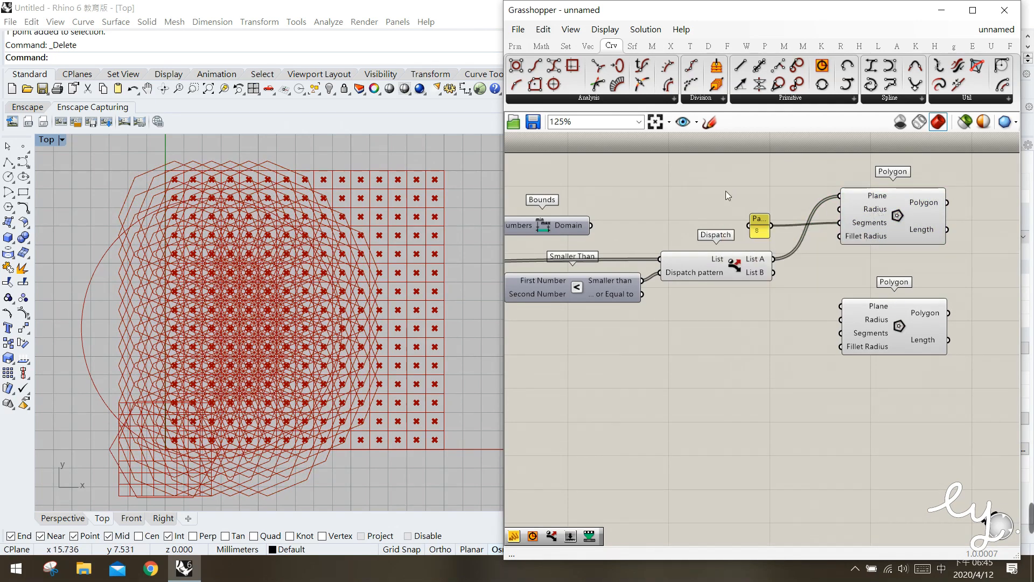
Add a panel with the value 0.3 and connect it to the upper Polygon component's Radius input
double_click(756, 193)
type("\"")
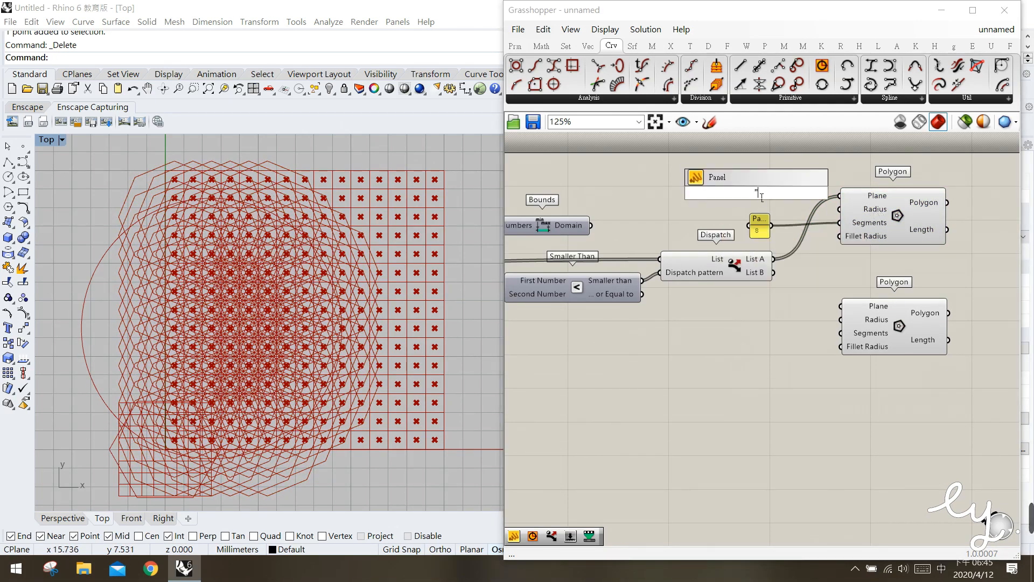
type("0.3")
key("Return")
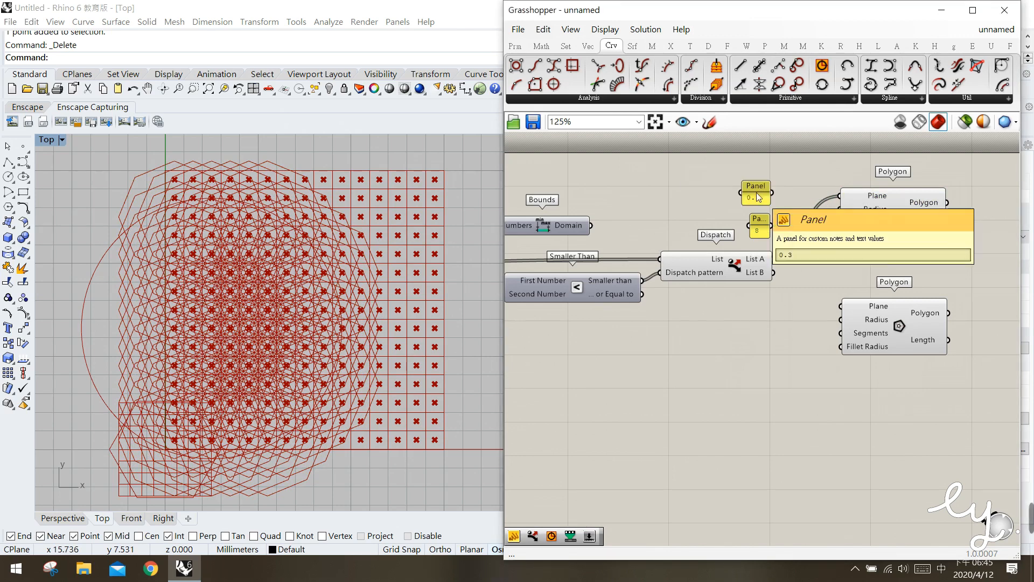
left_click_drag(773, 192, 838, 210)
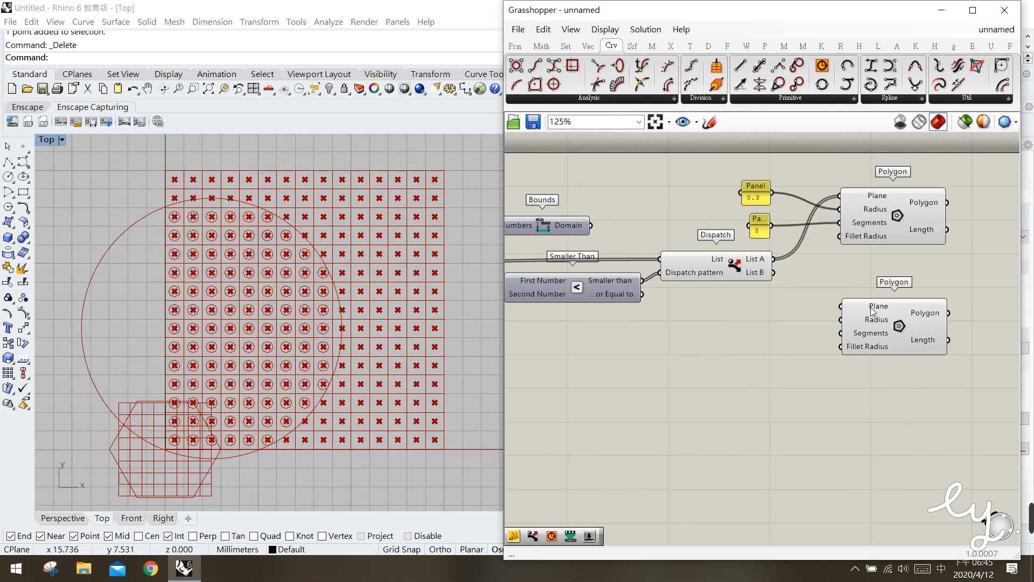
left_click(908, 228)
left_click(715, 391)
Connect Dispatch's List B output to the lower Polygon's Plane input and a new panel with the value 4 to its Segments input
left_click_drag(777, 276, 843, 310)
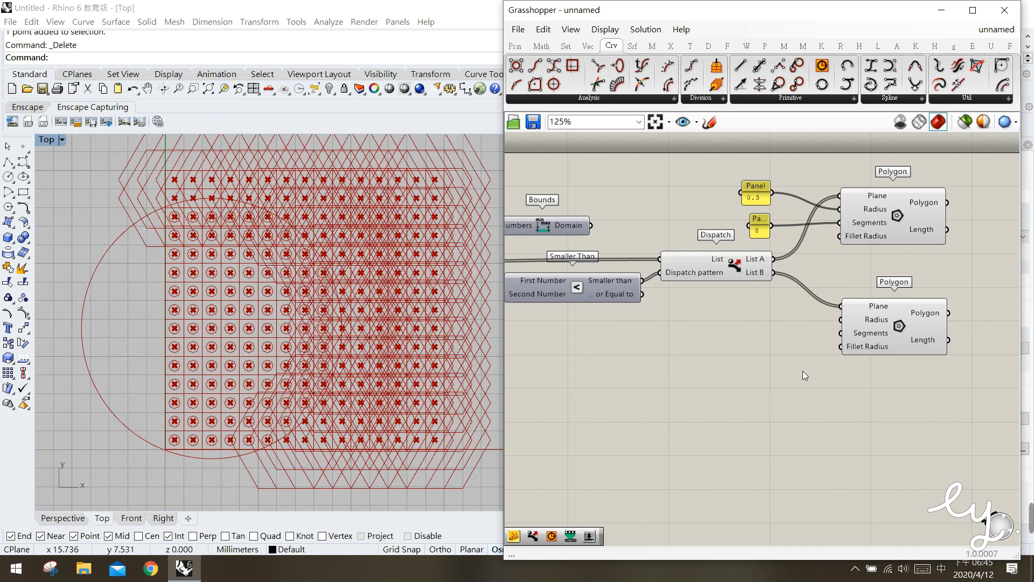
double_click(753, 360)
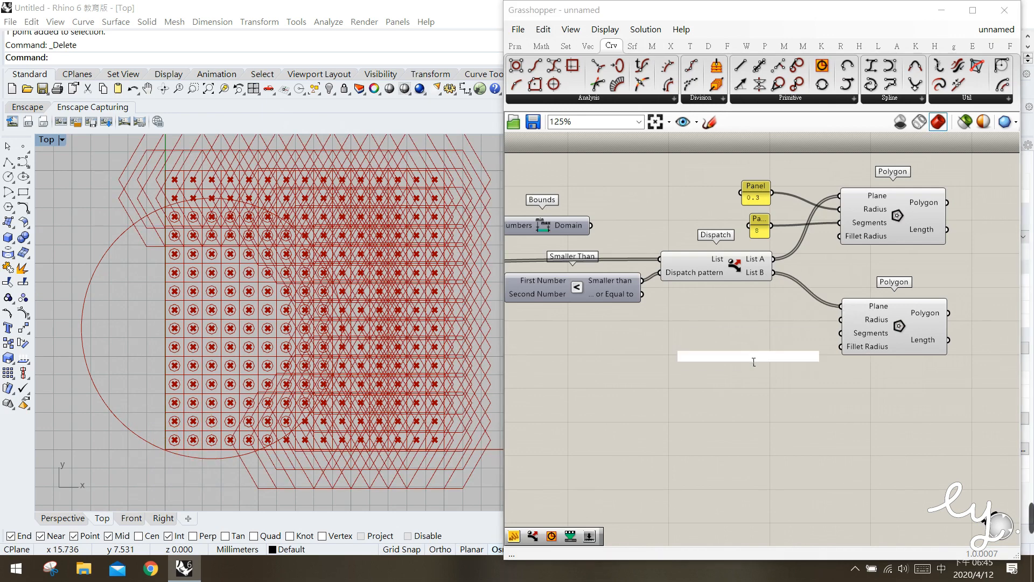
type("\"")
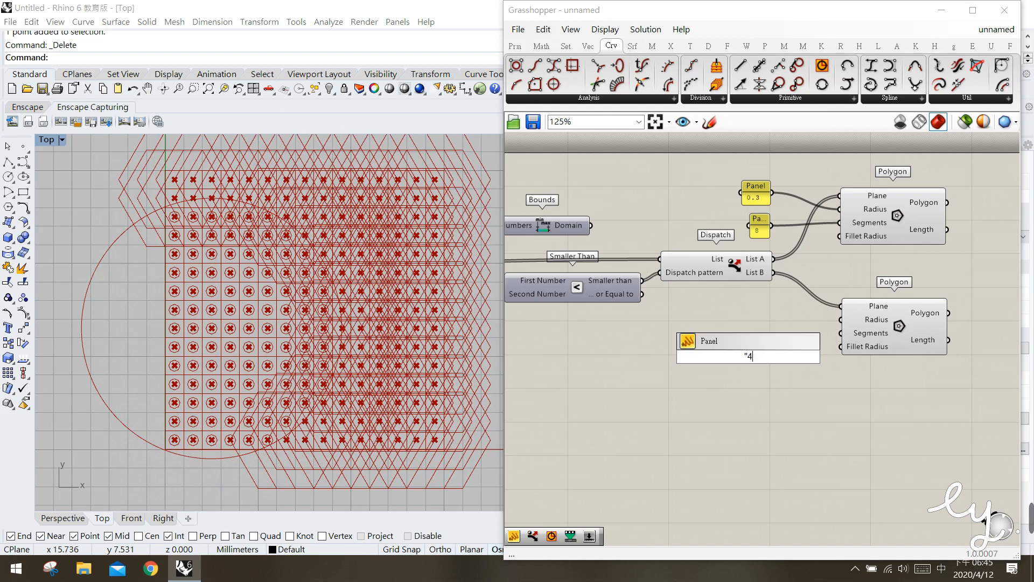
type("4")
key("Return")
left_click(755, 356)
left_click_drag(755, 355, 844, 335)
left_click(778, 361)
left_click(884, 333)
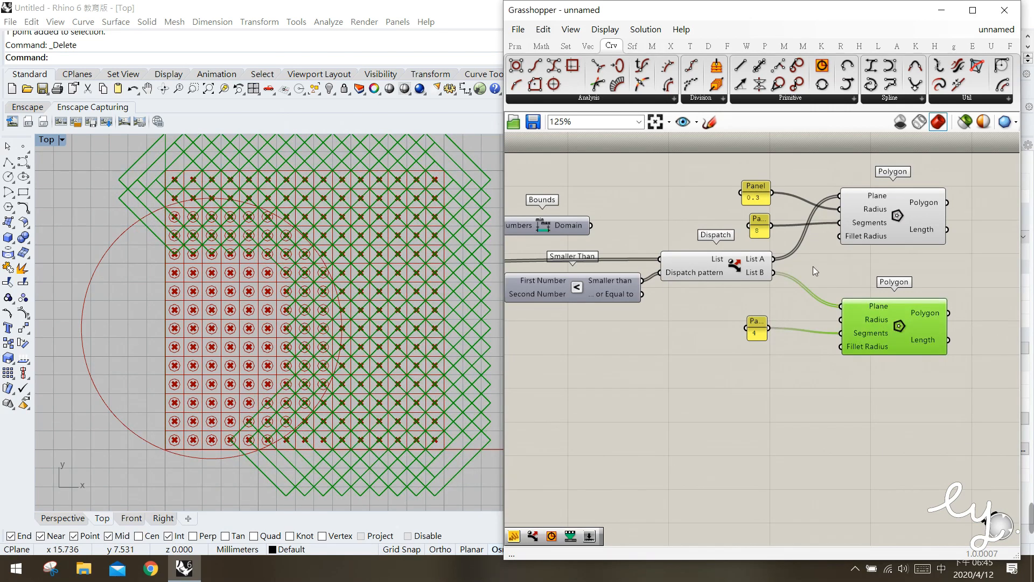
Connect the existing 0.3 panel to the lower Polygon component's Radius input as well
left_click(759, 198)
left_click_drag(775, 191, 842, 321)
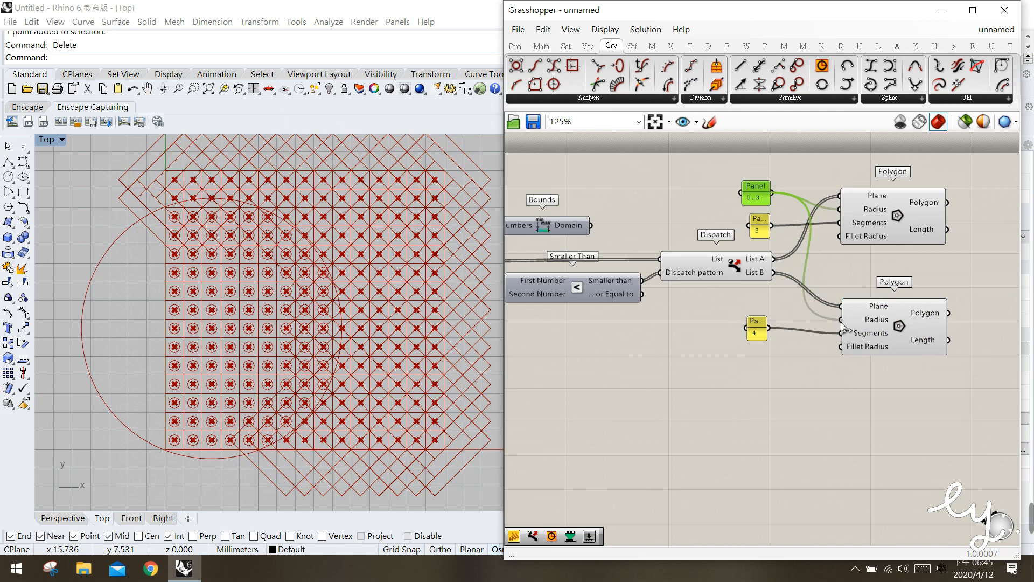
left_click(861, 396)
left_click(896, 341)
left_click(828, 364)
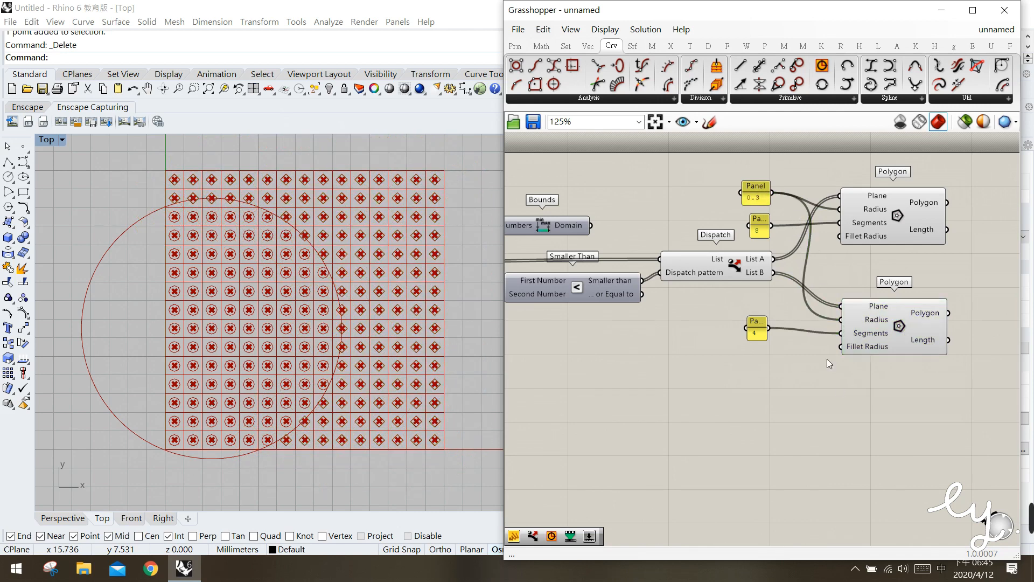
Disable the preview of the Dispatch component
left_click(714, 271)
middle_click(714, 271)
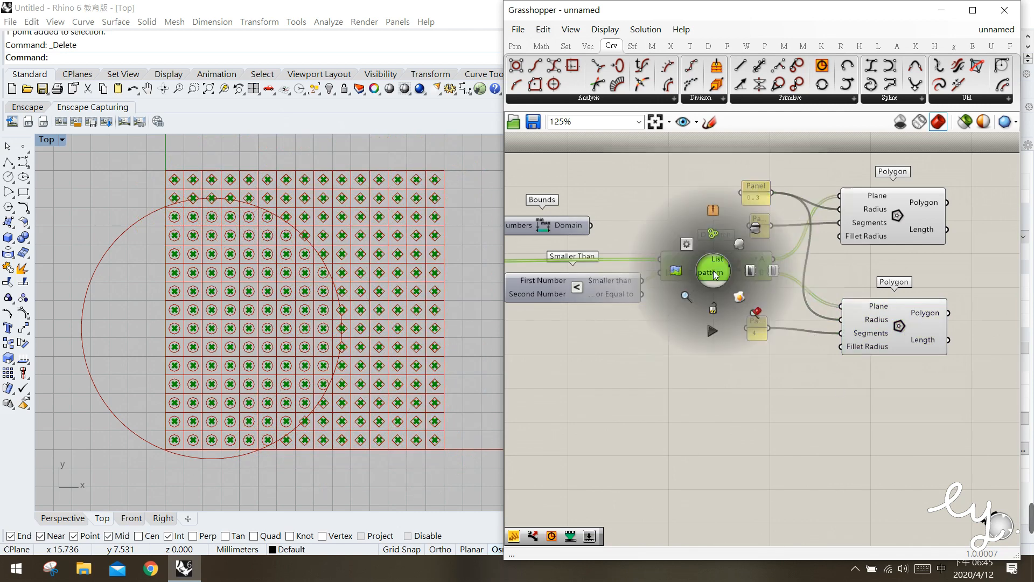
left_click(753, 229)
left_click(628, 314)
Disable the preview of the Square grid component and of the Area component
right_click_drag(600, 307, 775, 330)
scroll(640, 313, "down", 1)
right_click_drag(604, 318, 807, 322)
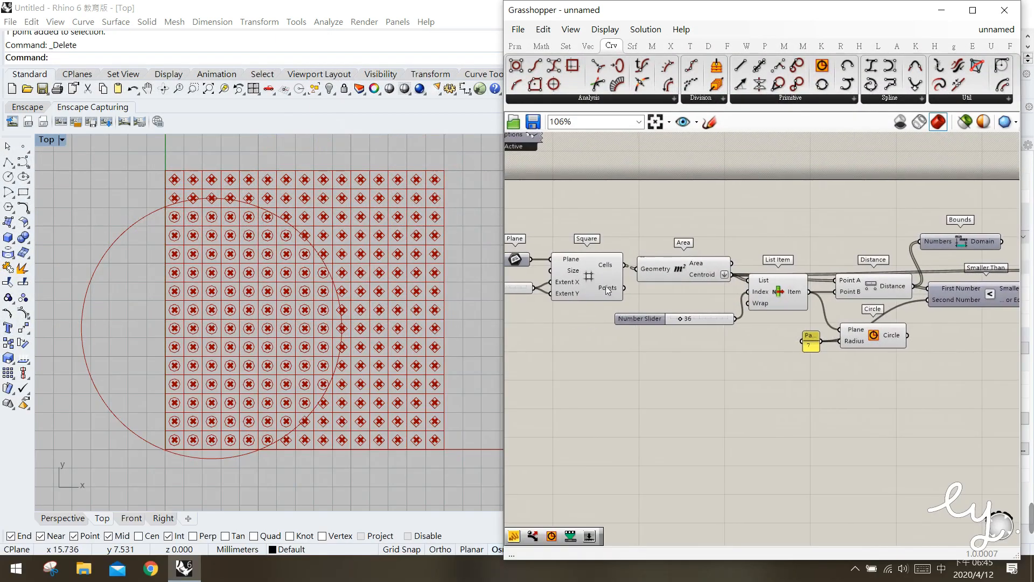
left_click(599, 290)
middle_click(599, 289)
left_click(645, 250)
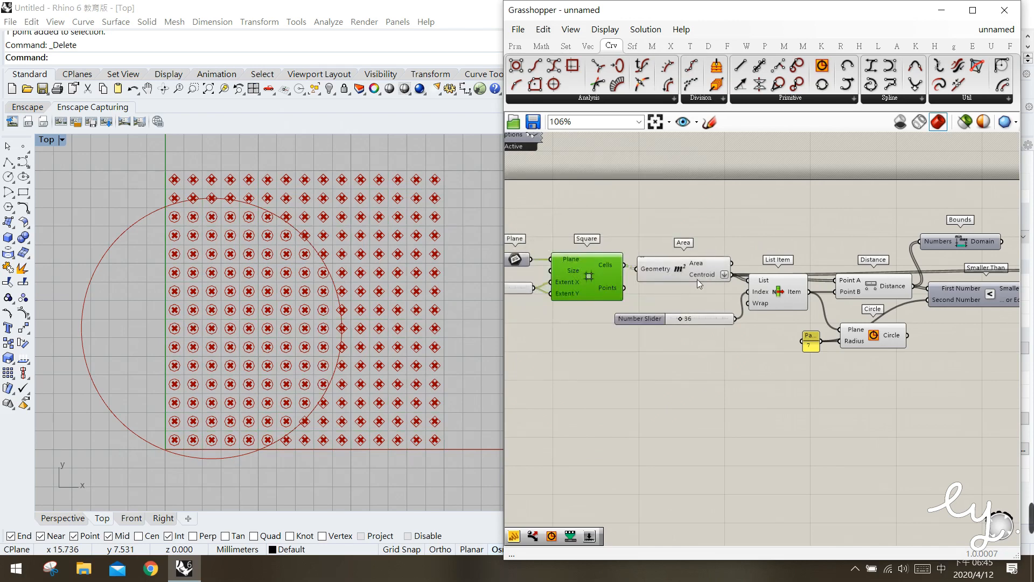
left_click(698, 279)
middle_click(699, 280)
left_click(732, 238)
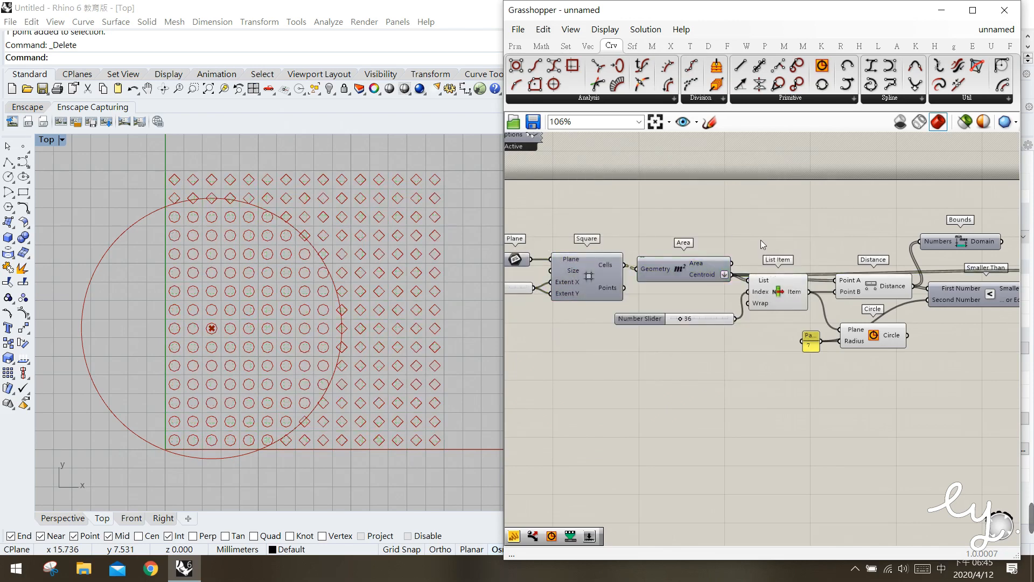
Select the upper and lower Polygon components alternately to examine which grid points each one covers in the viewport
right_click_drag(911, 356, 798, 345)
right_click_drag(877, 361, 804, 377)
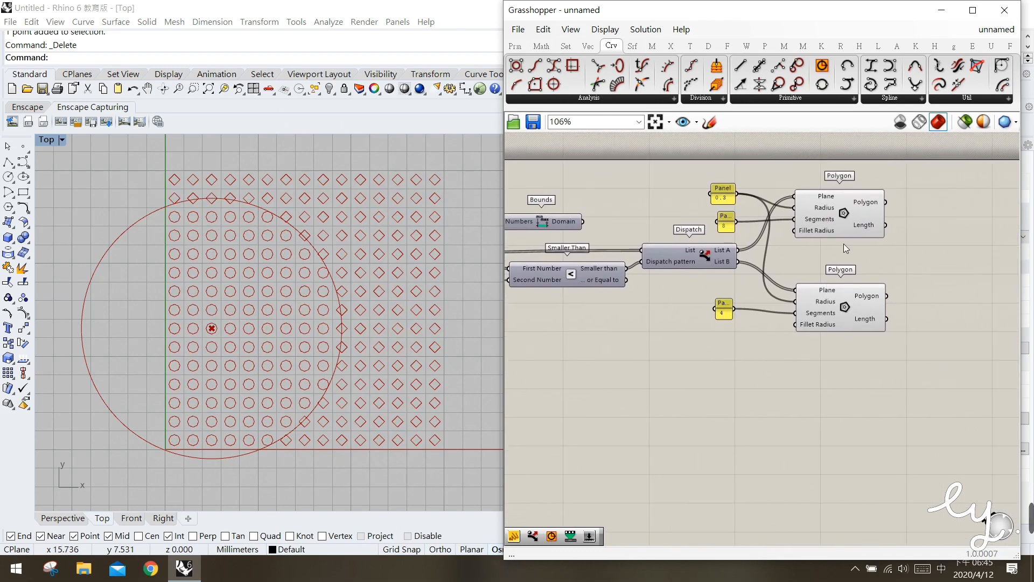
left_click(852, 235)
left_click(849, 286)
left_click(845, 230)
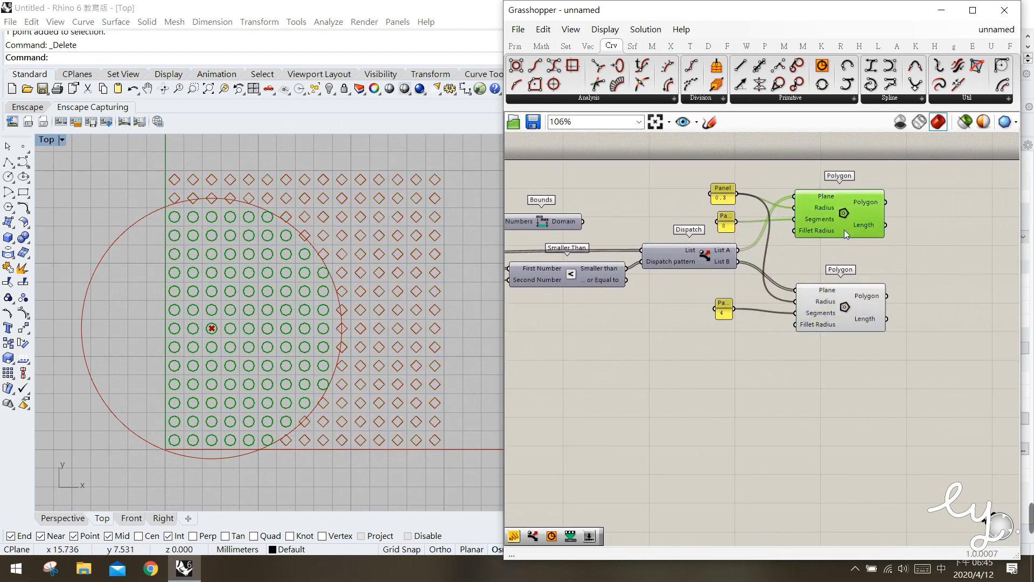
left_click(841, 304)
left_click(843, 243)
left_click(841, 229)
left_click(833, 292)
left_click(836, 260)
left_click(838, 226)
left_click(834, 301)
left_click(843, 236)
left_click(847, 265)
left_click_drag(852, 222, 851, 229)
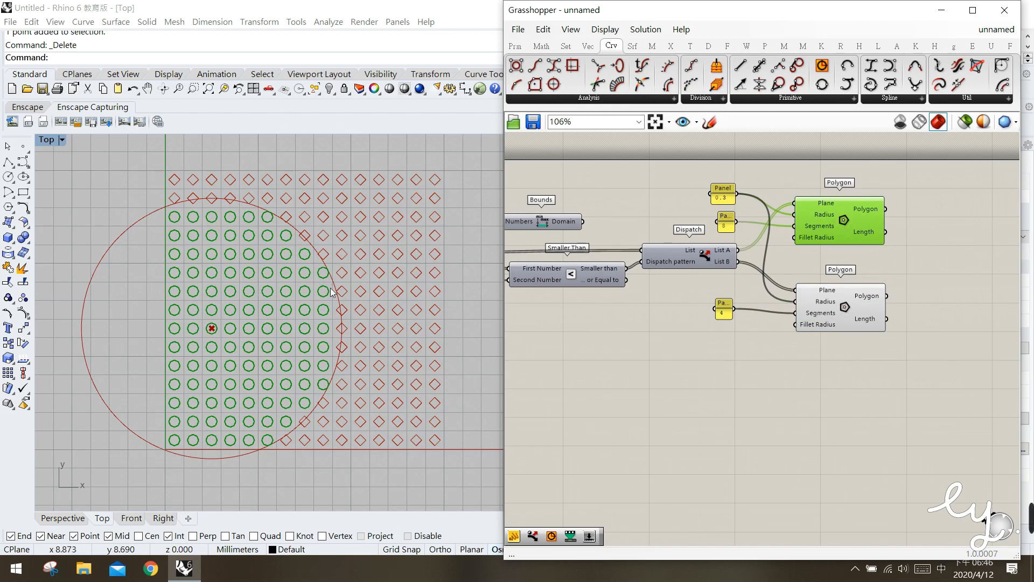
Add a Boundary Surfaces component and connect the upper Polygon output to its Edges input
left_click(632, 46)
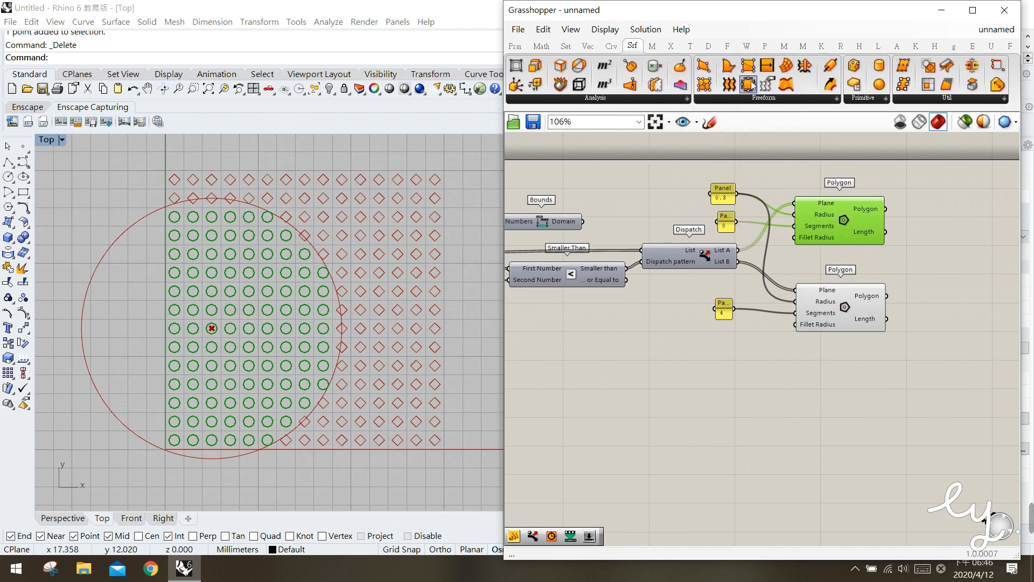
left_click_drag(740, 73, 949, 231)
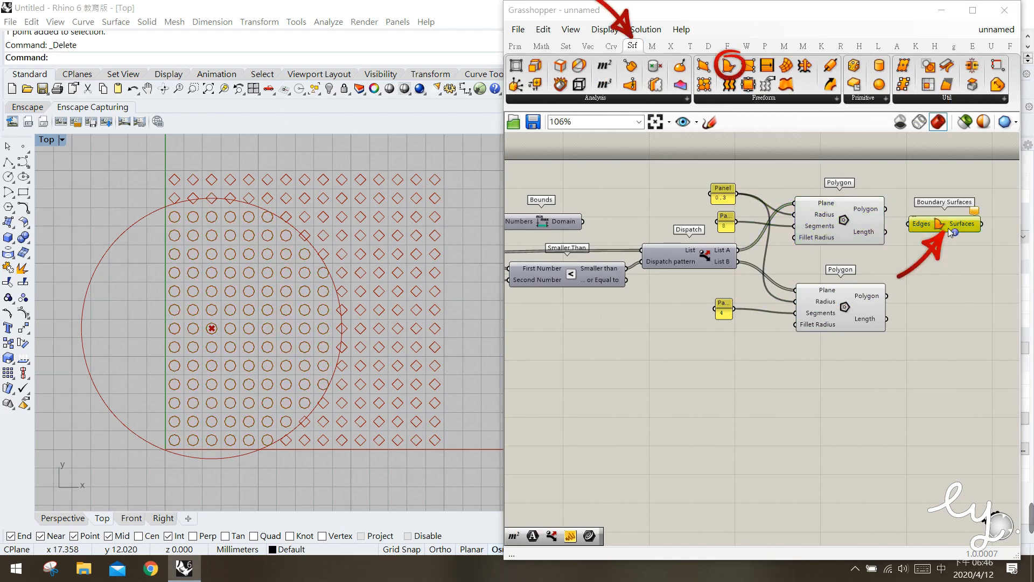
left_click(936, 252)
mouse_move(930, 227)
left_mouse_down()
mouse_move(928, 209)
mouse_move(910, 212)
mouse_move(936, 215)
left_mouse_up()
left_click(918, 237)
left_click(937, 252)
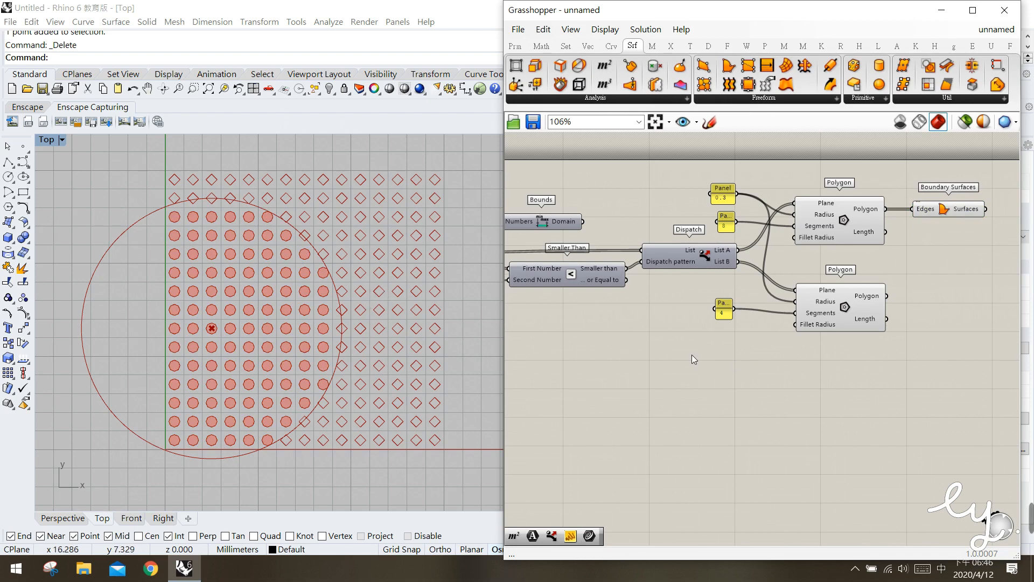
Add a Custom Preview component beside Boundary Surfaces and shift Boundary Surfaces slightly to make room
right_click_drag(876, 322, 809, 329)
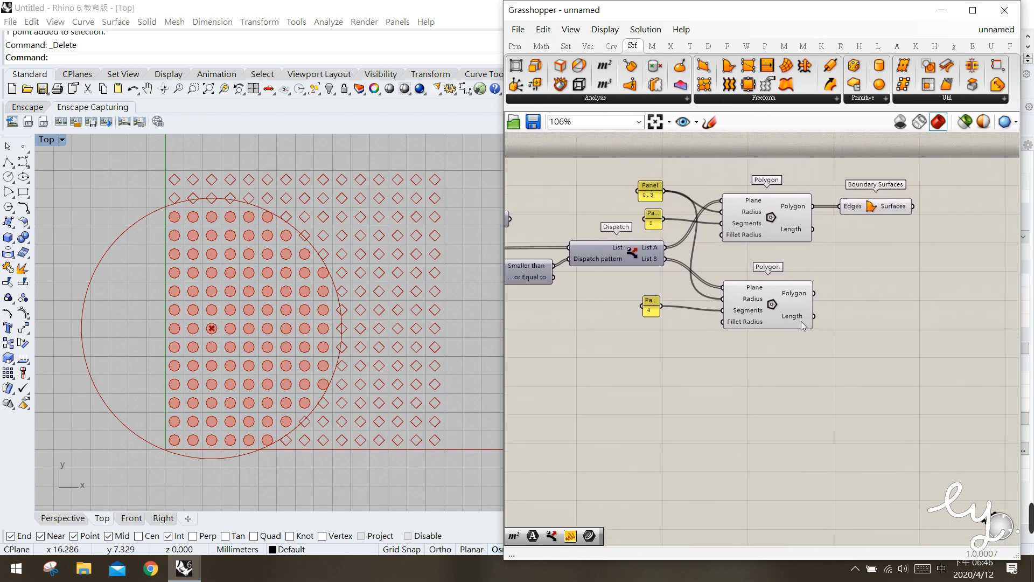
left_click_drag(875, 209, 870, 207)
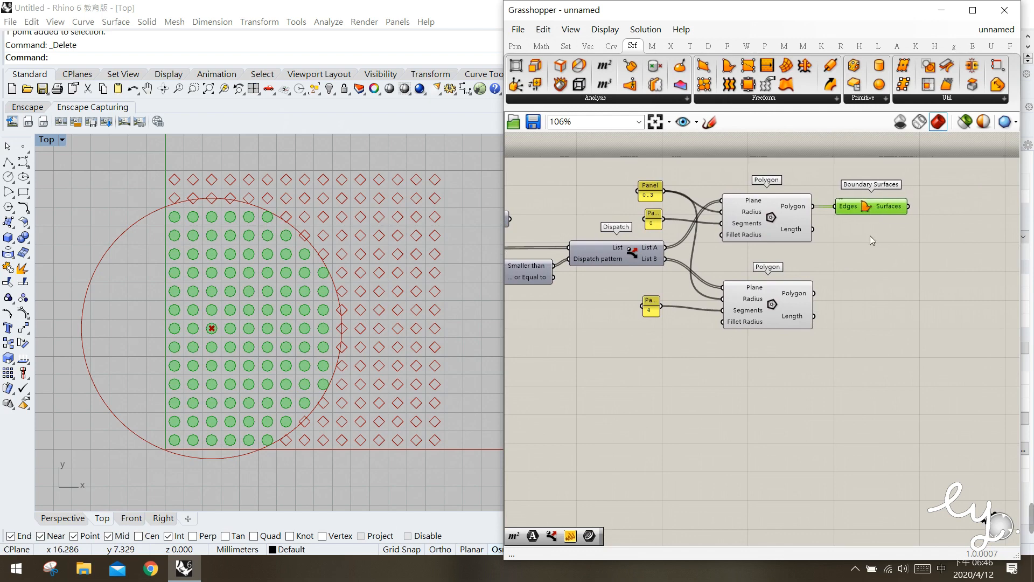
left_click(870, 235)
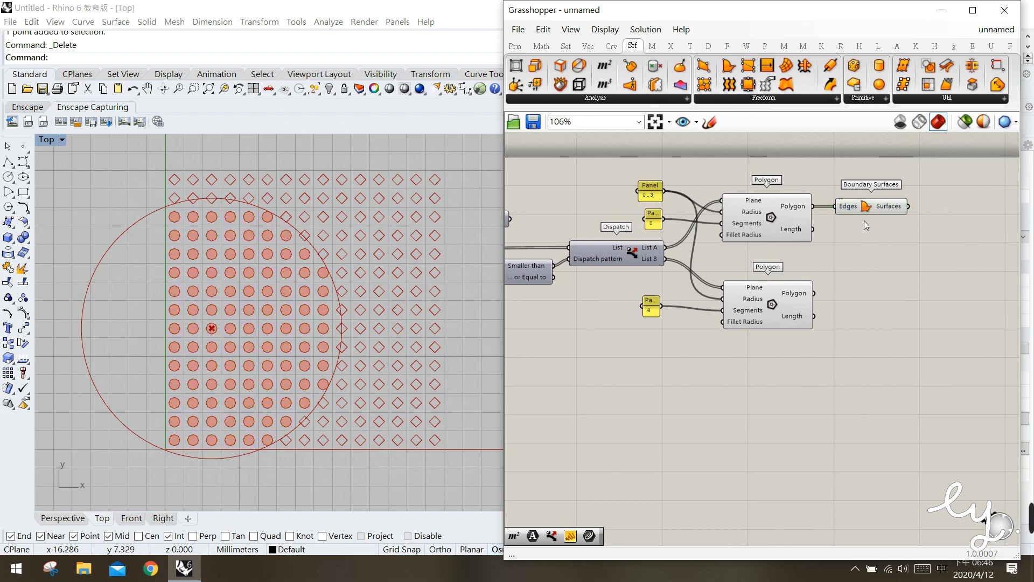
left_click(708, 48)
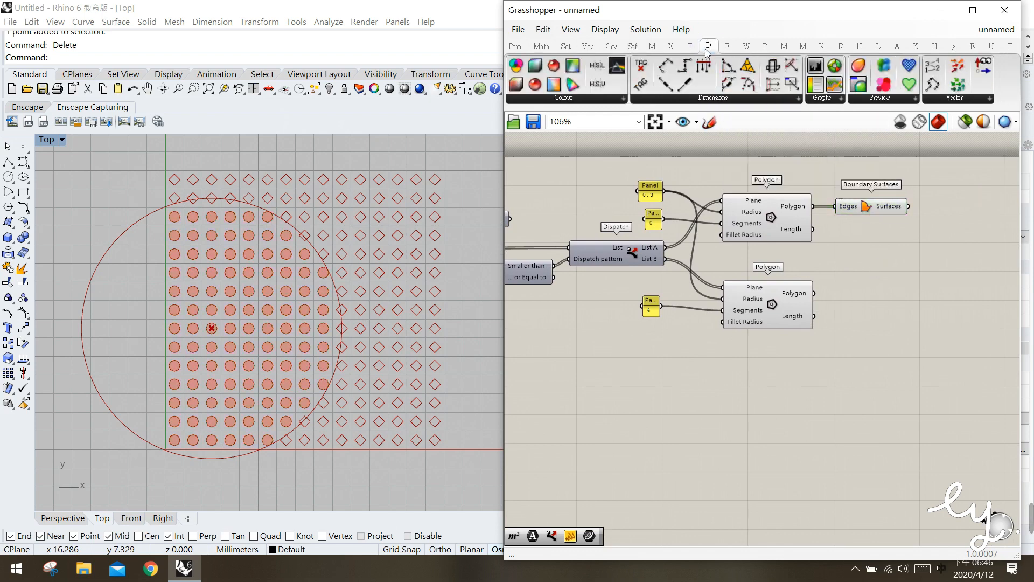
left_click(871, 99)
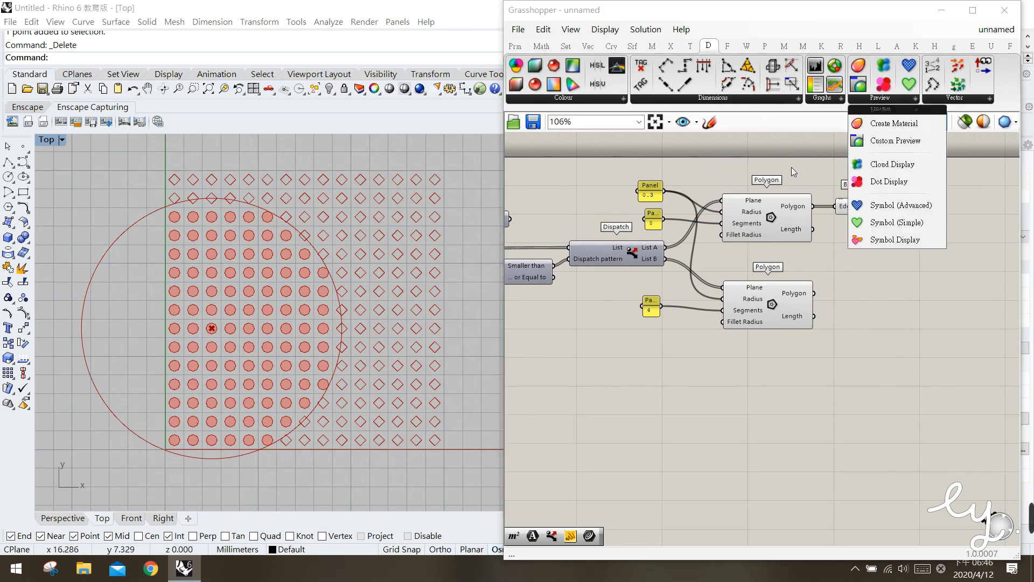
left_click_drag(873, 141, 969, 216)
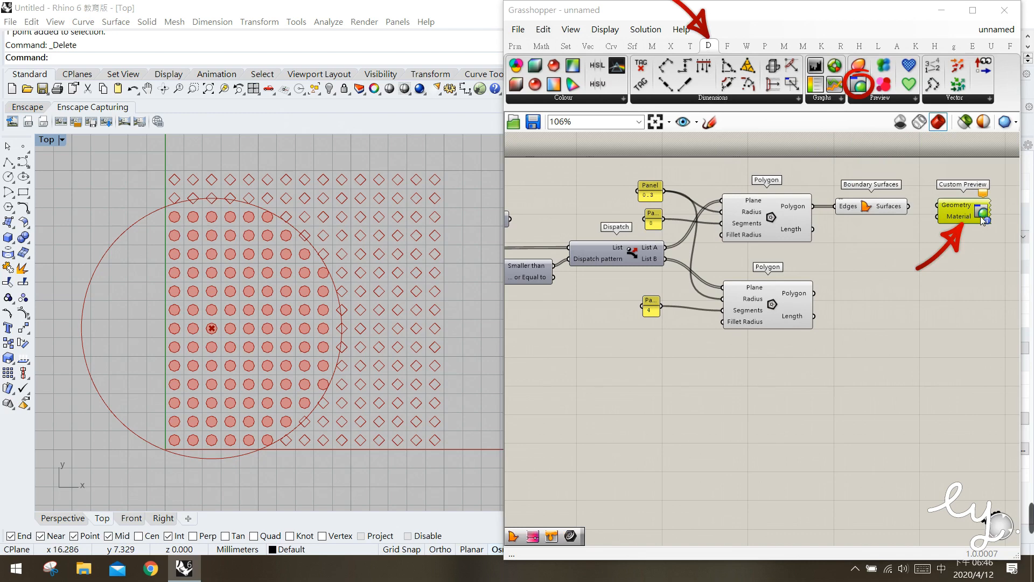
right_click_drag(943, 251, 934, 247)
left_click(931, 245)
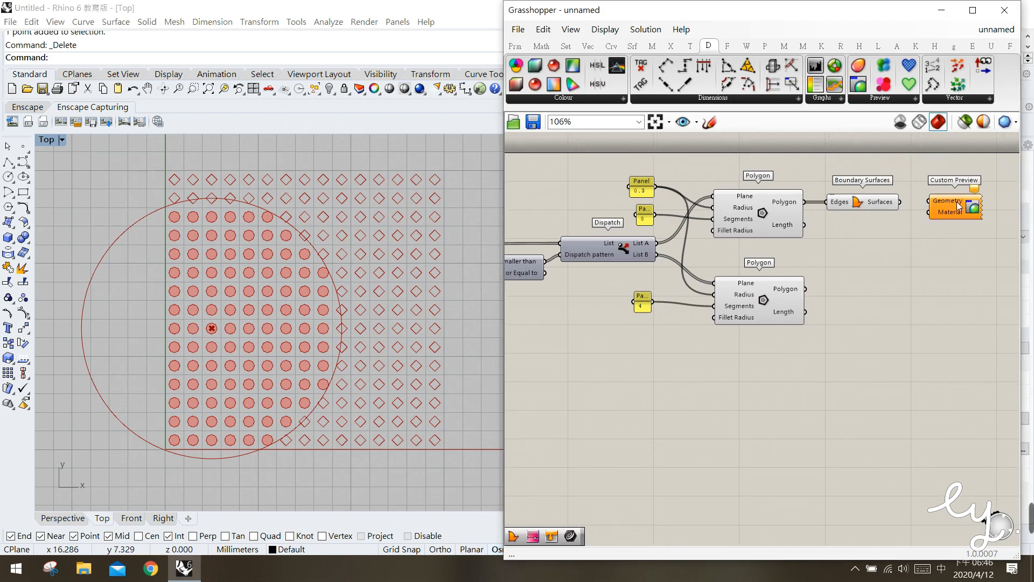
mouse_move(937, 208)
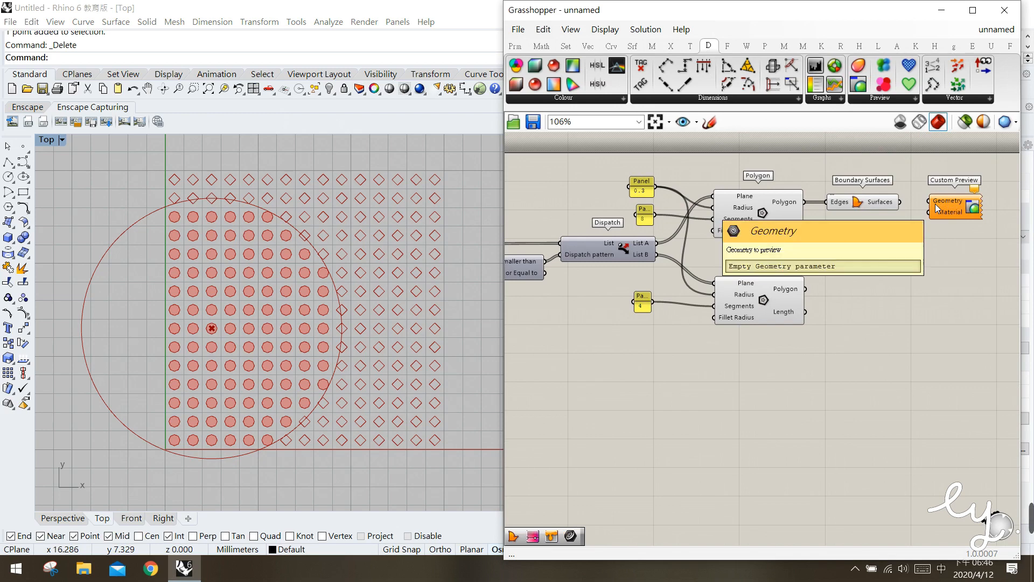
left_click_drag(873, 207, 868, 202)
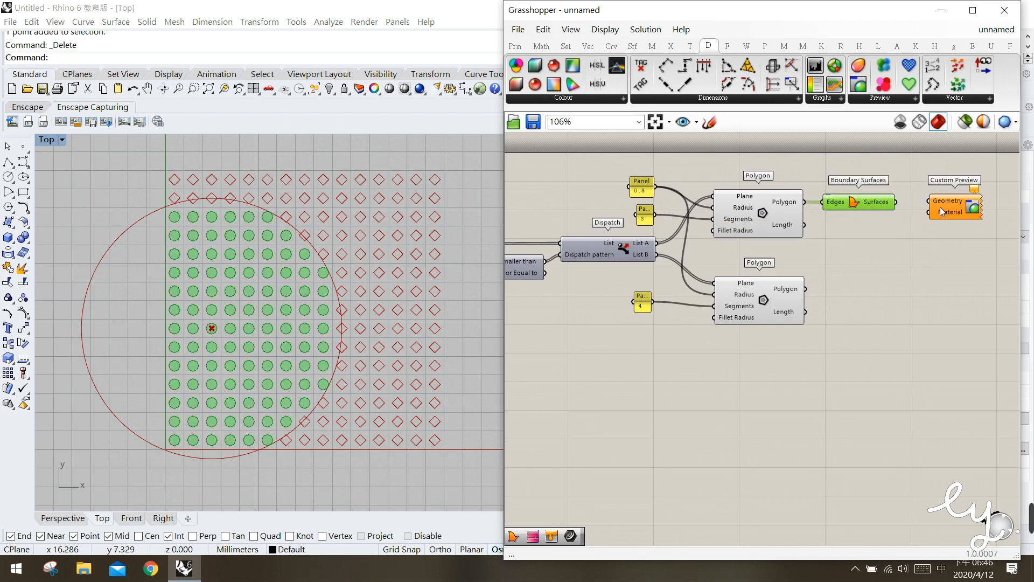
Add a Colour Swatch directly below the Boundary Surfaces component
left_click(516, 46)
left_click(807, 100)
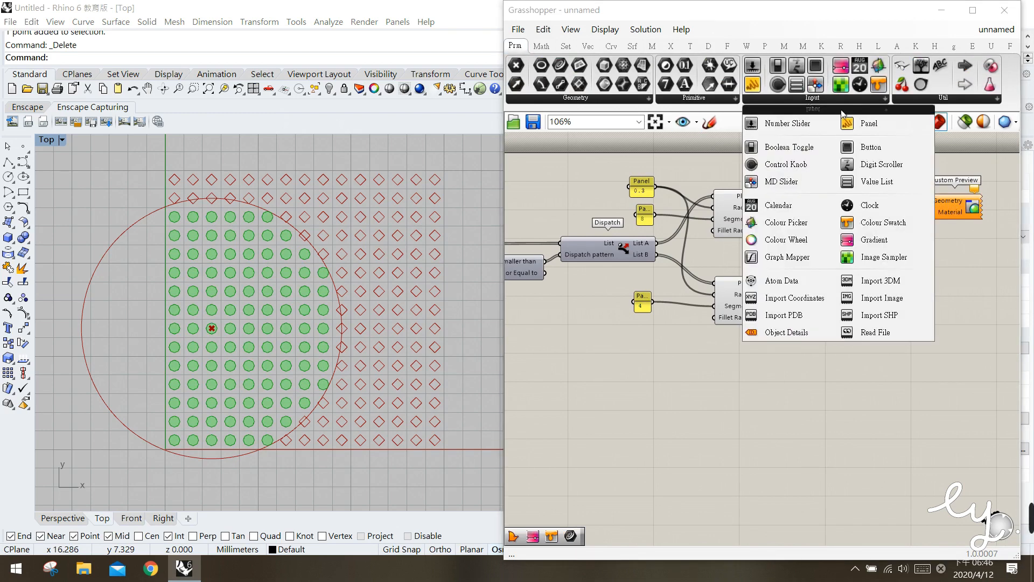
left_click(878, 224)
left_click(872, 240)
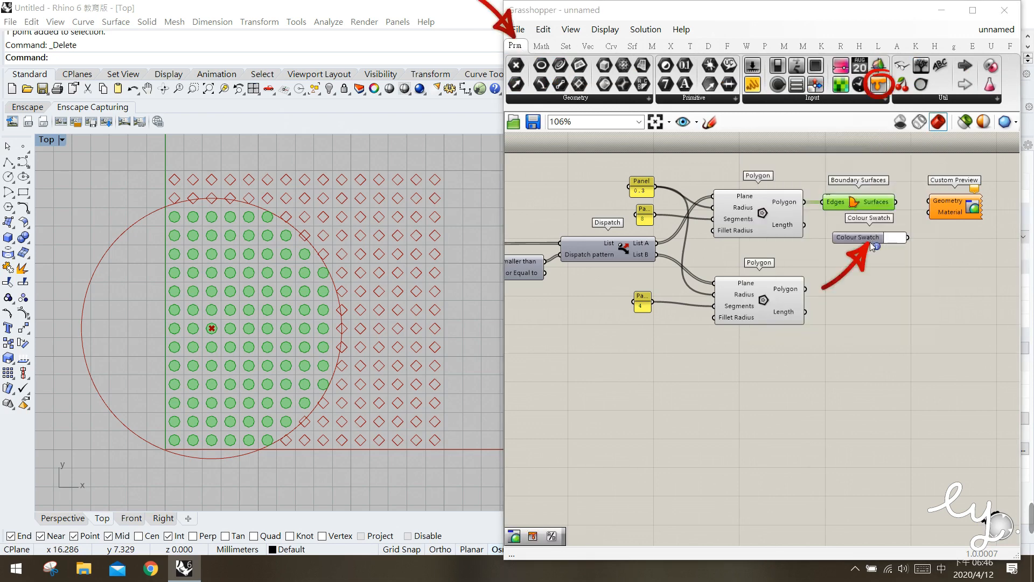
left_click_drag(871, 246, 855, 245)
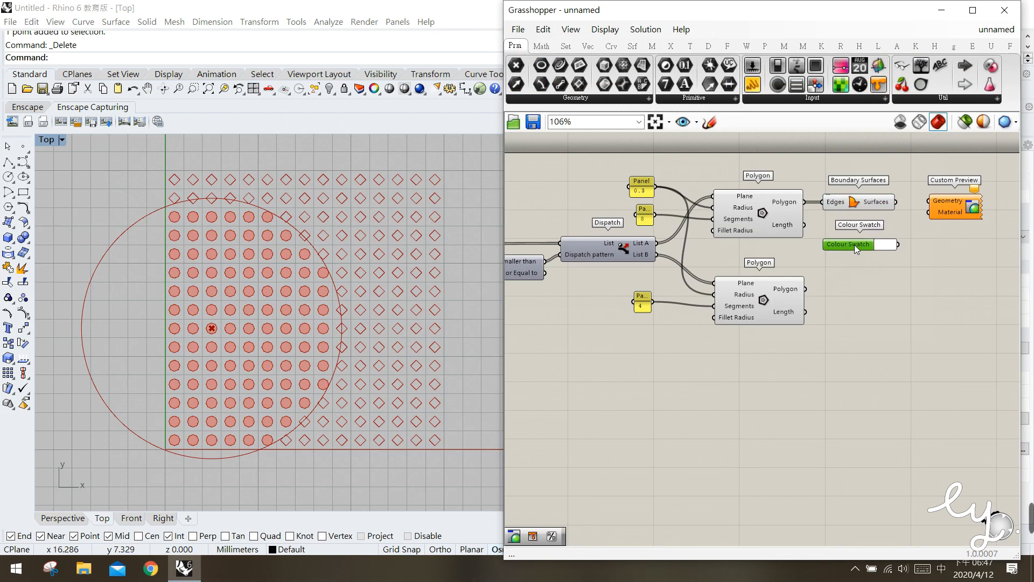
Set the Colour Swatch to a pink with R 227, G 20, B 139
left_click(885, 245)
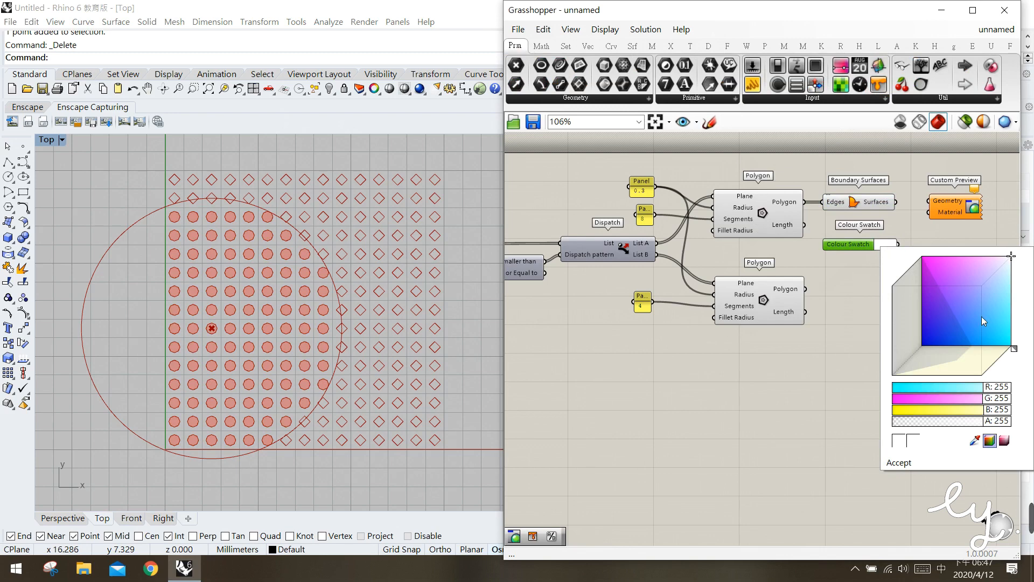
left_click_drag(1013, 346, 1004, 356)
left_click_drag(949, 310, 933, 283)
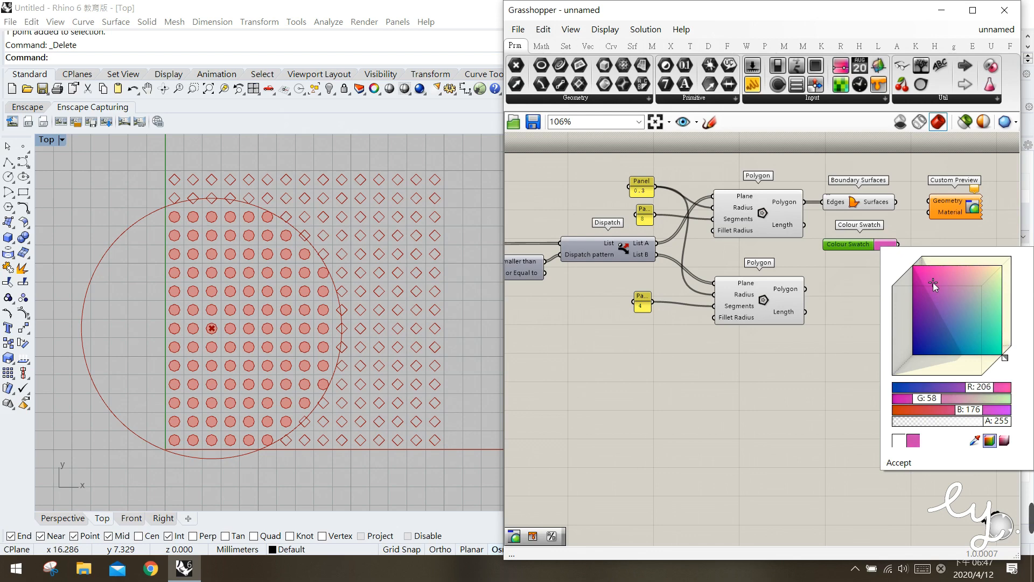
mouse_move(1005, 359)
left_mouse_down()
mouse_move(1013, 351)
mouse_move(1000, 362)
left_mouse_up()
left_click(961, 312)
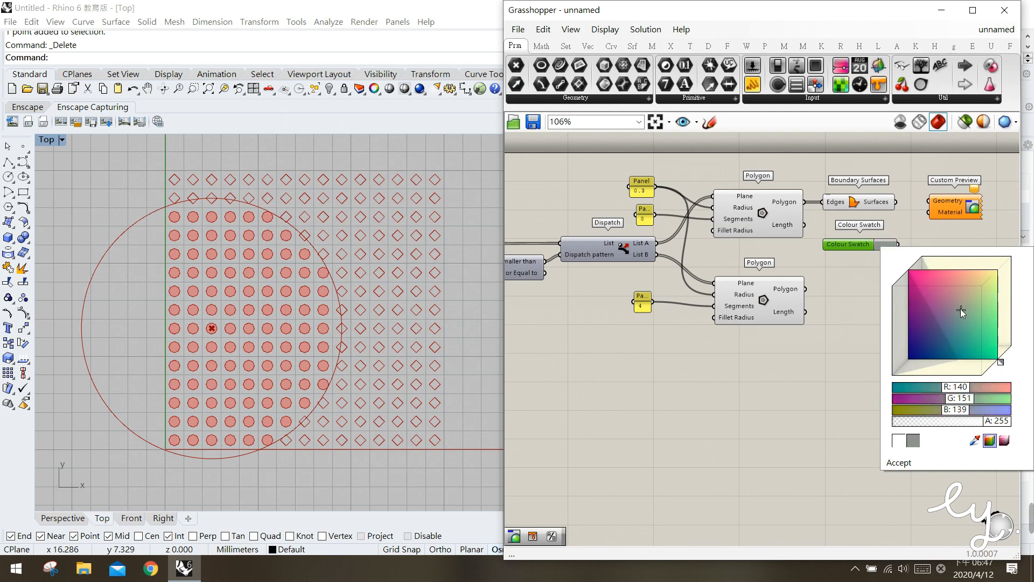
left_click_drag(913, 296, 916, 279)
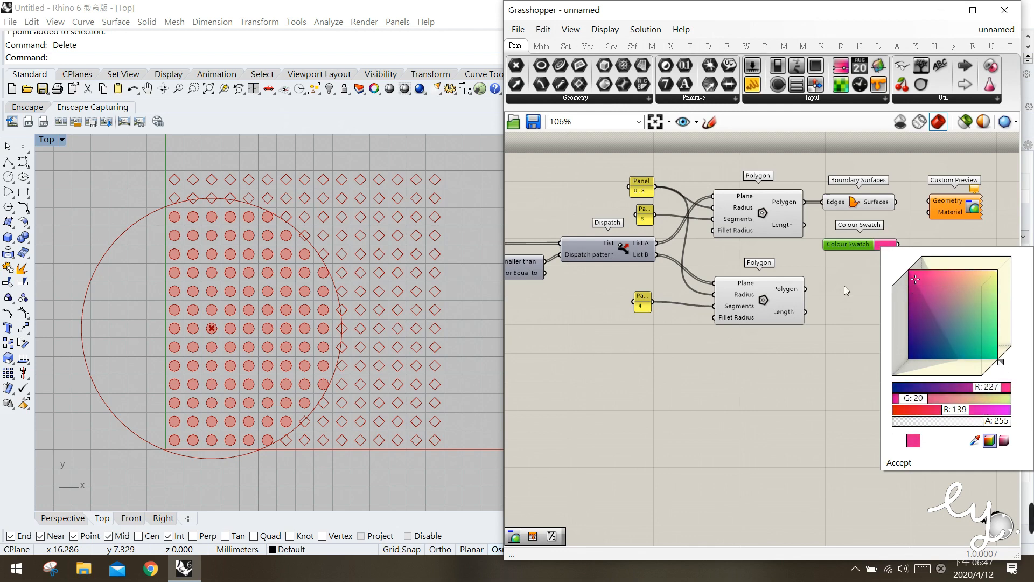
Connect the Boundary Surfaces output to Custom Preview's Geometry input and the Colour Swatch to its Material input
left_click_drag(896, 202, 936, 206)
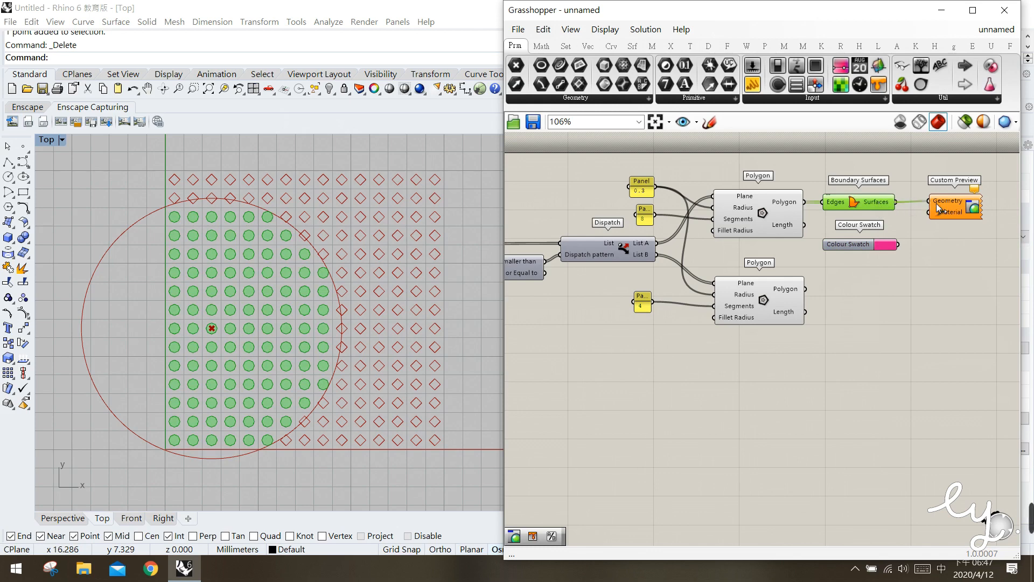
left_click(918, 246)
left_click_drag(899, 244, 927, 213)
left_click(948, 211)
left_click(936, 253)
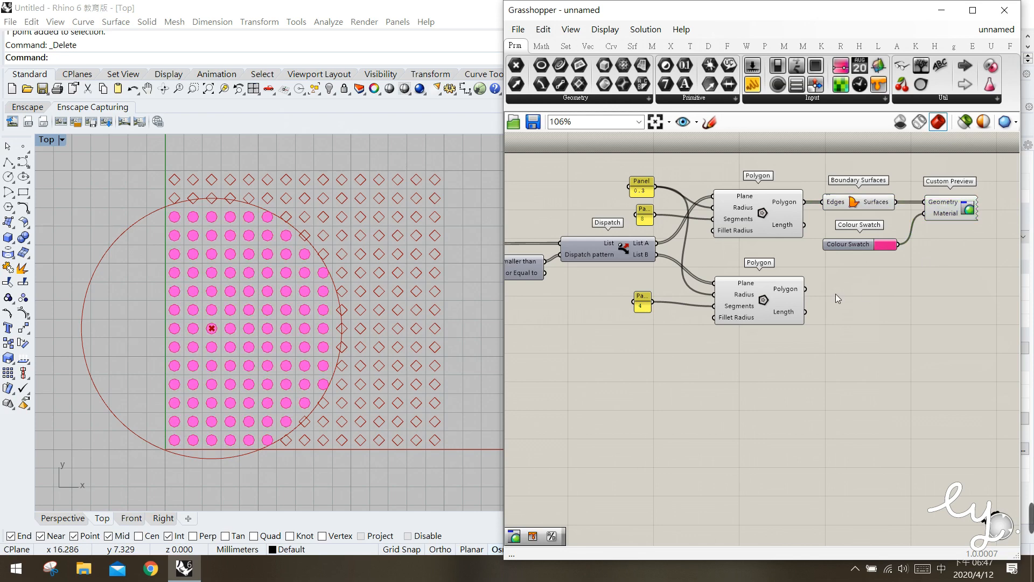
Set the number slider feeding the List Item index to 100
right_click_drag(830, 293, 871, 293)
scroll(871, 293, "down", 1)
right_click_drag(584, 291, 742, 295)
right_click_drag(663, 314, 741, 311)
left_click(715, 276)
left_click(661, 278)
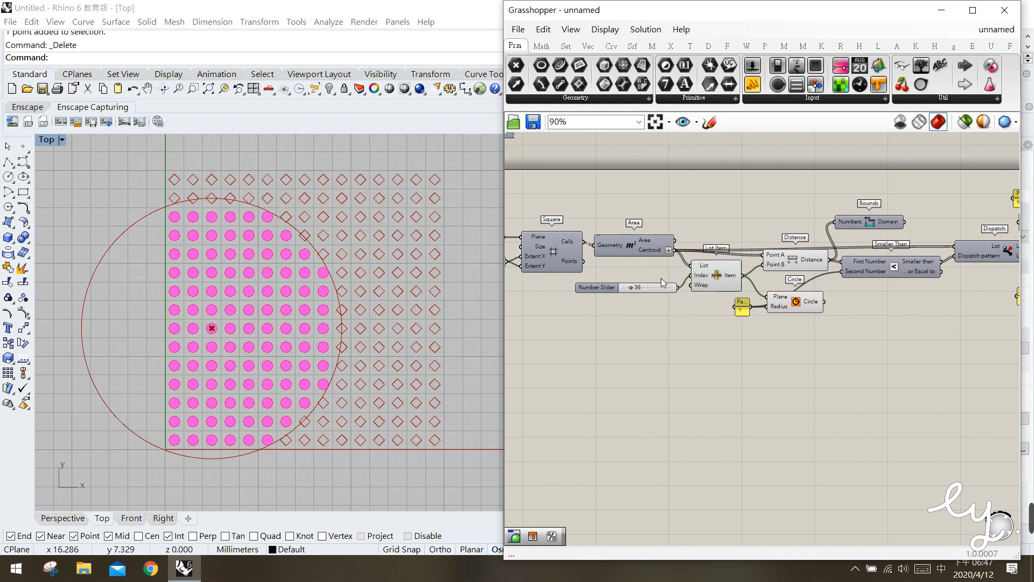
left_click(700, 281)
mouse_move(638, 293)
left_mouse_down()
mouse_move(668, 289)
mouse_move(648, 289)
left_mouse_up()
left_click(783, 334)
scroll(764, 321, "up", 2)
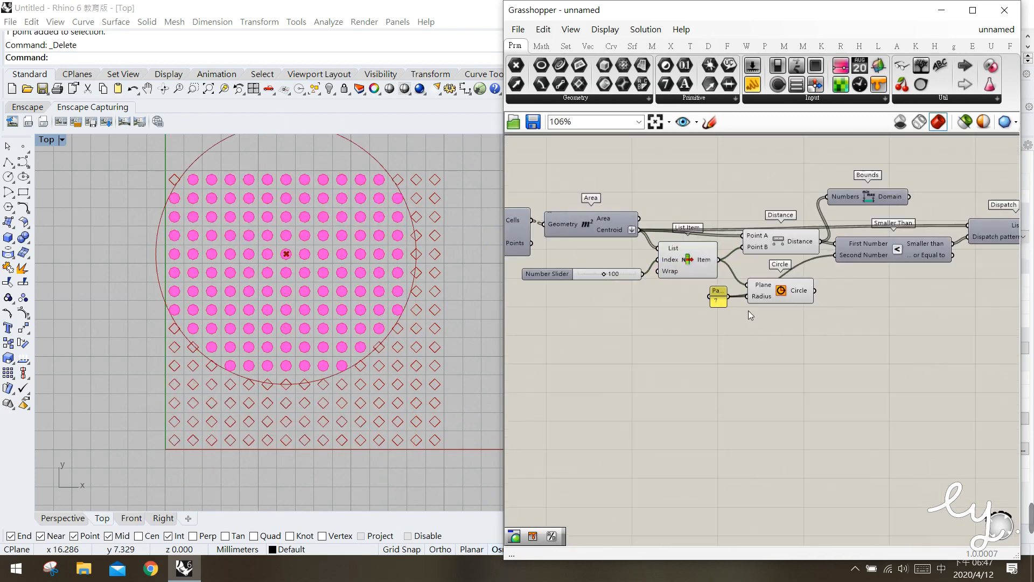
Set the panel driving the Circle radius and distance threshold to 5 and the List Item index slider to 79
left_click(716, 296)
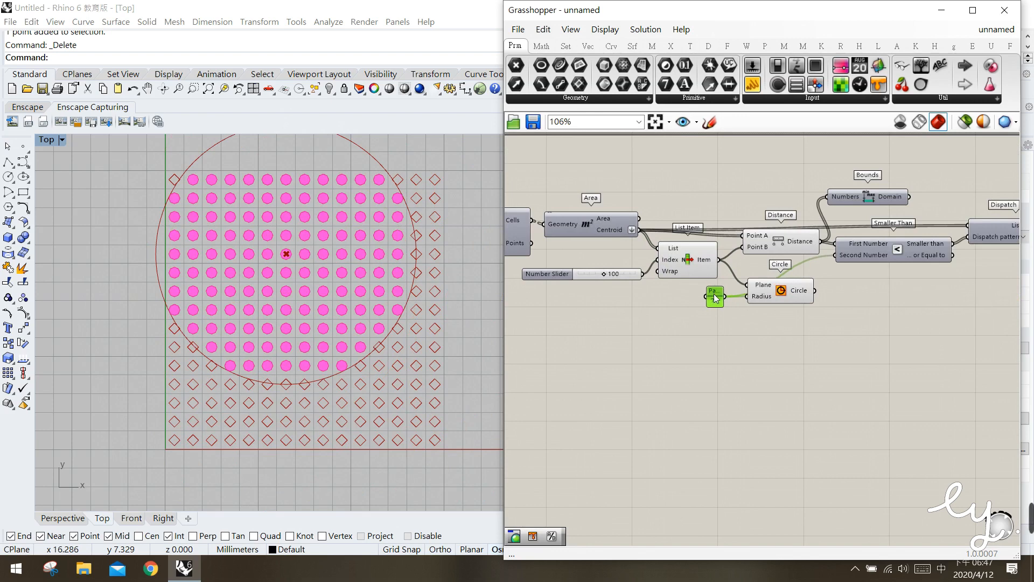
double_click(716, 296)
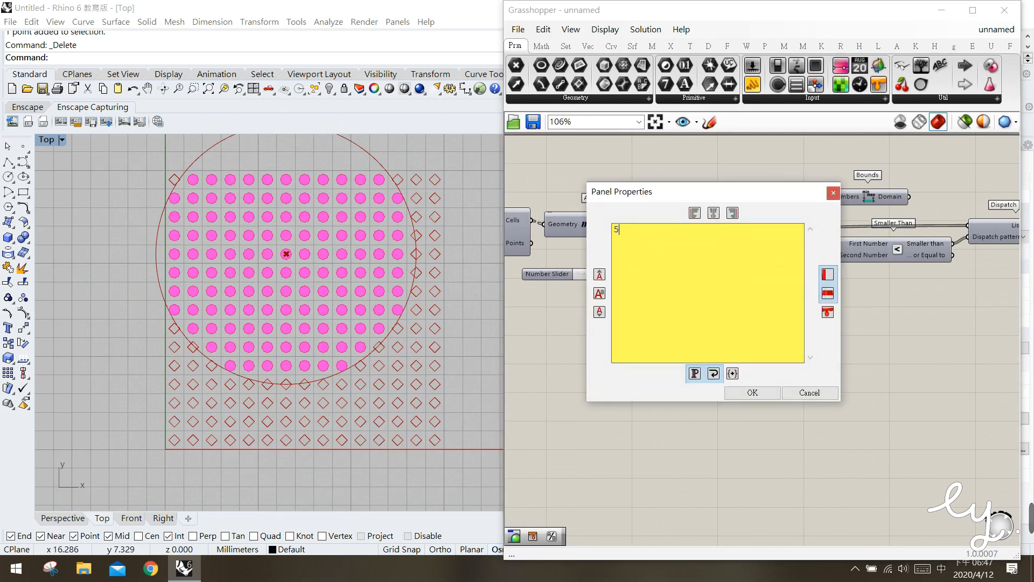
type("5")
left_click(749, 393)
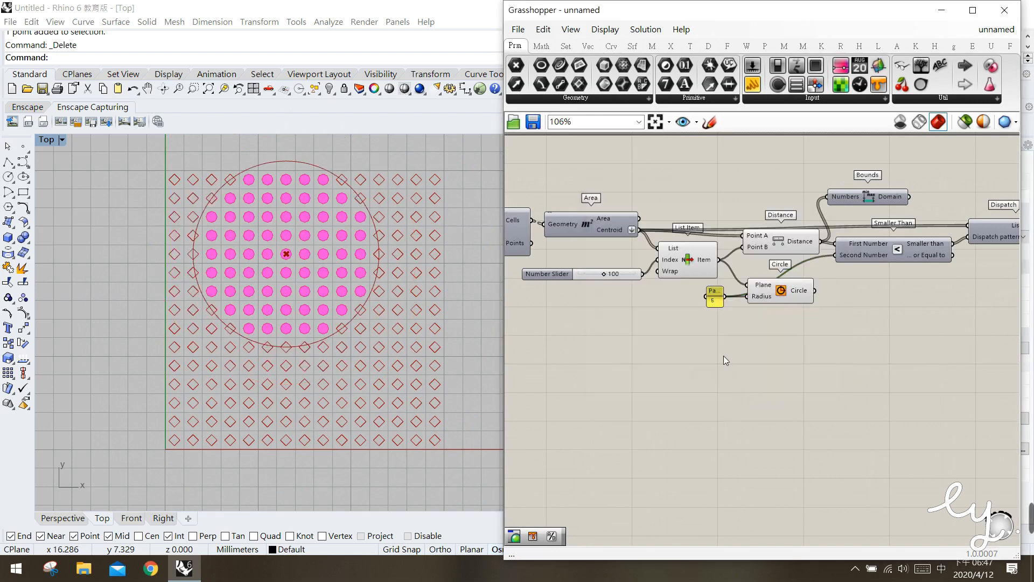
left_click_drag(609, 275, 605, 275)
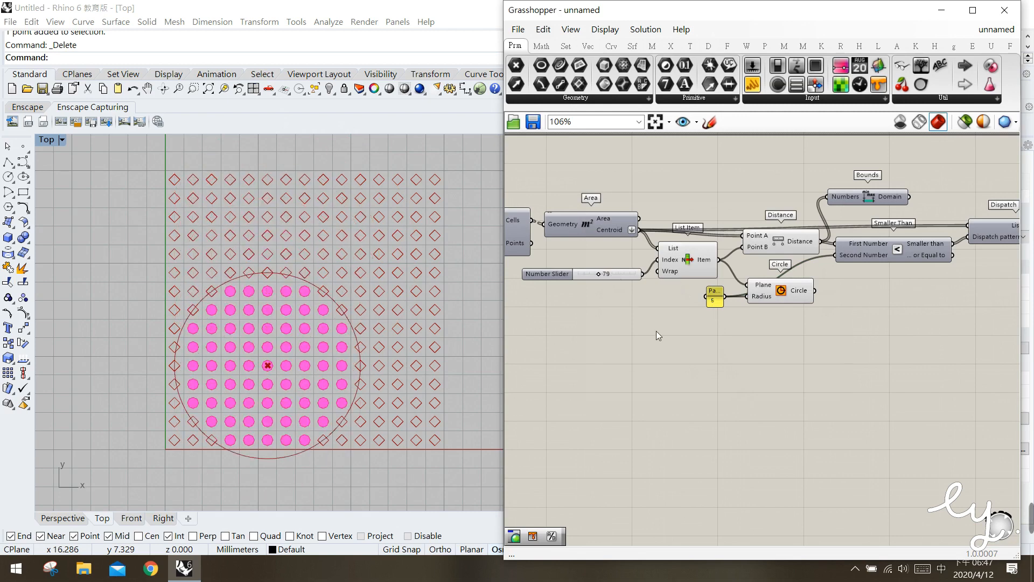
Shift the Circle component down, hide its preview, and set the List Item index slider to 83
left_click_drag(768, 299, 768, 308)
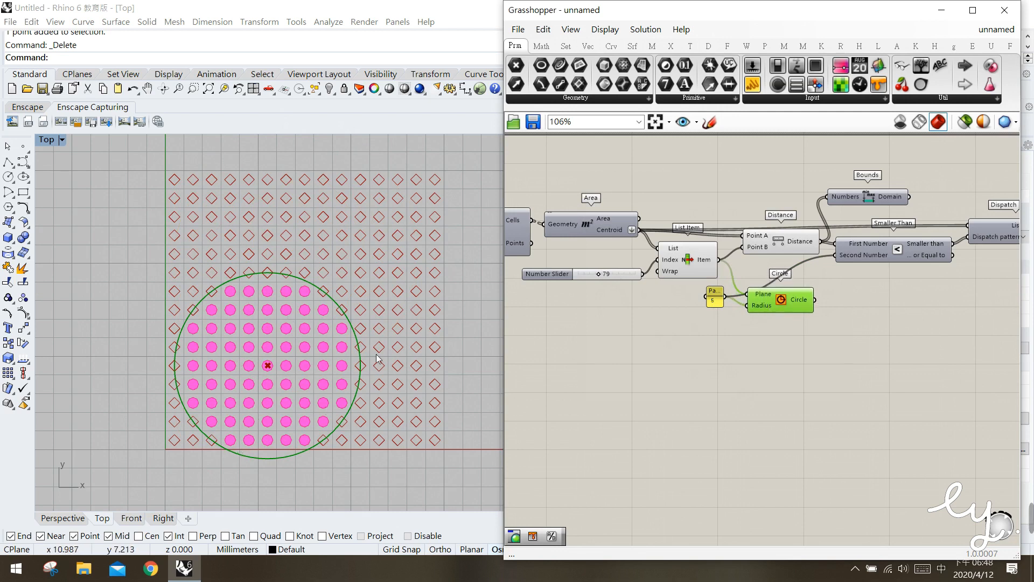
left_click_drag(761, 300, 761, 308)
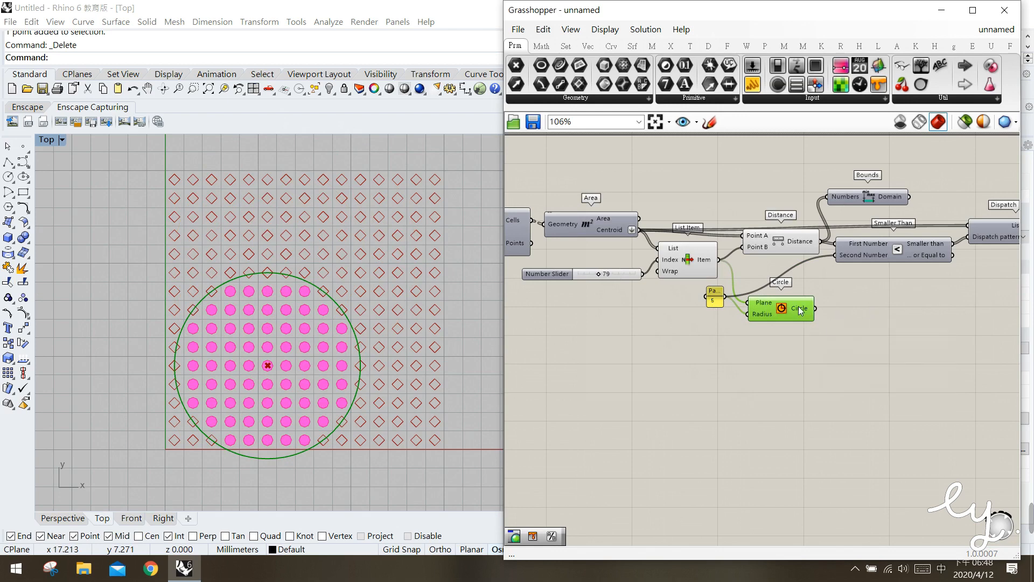
middle_click(788, 305)
left_click(832, 262)
left_click(843, 319)
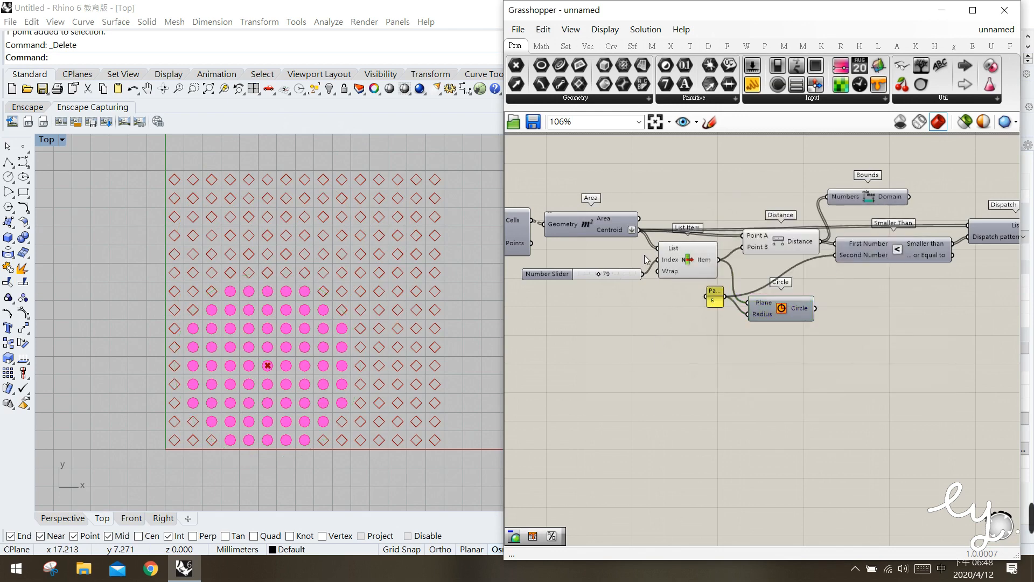
left_click_drag(607, 279, 607, 279)
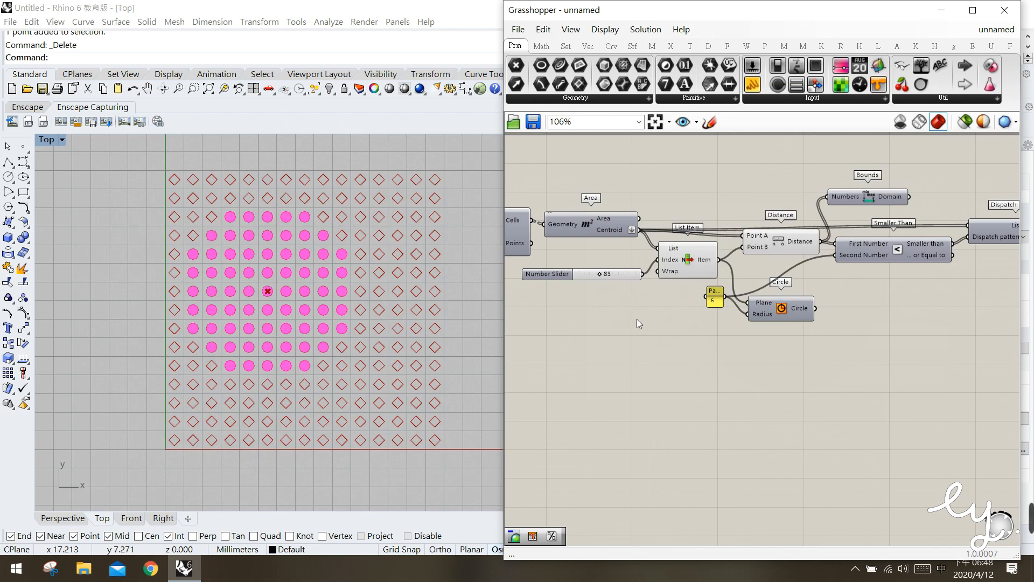
Turn the Circle component's preview back on
right_click_drag(760, 327, 709, 328)
left_click(725, 312)
middle_click(725, 312)
left_click(752, 288)
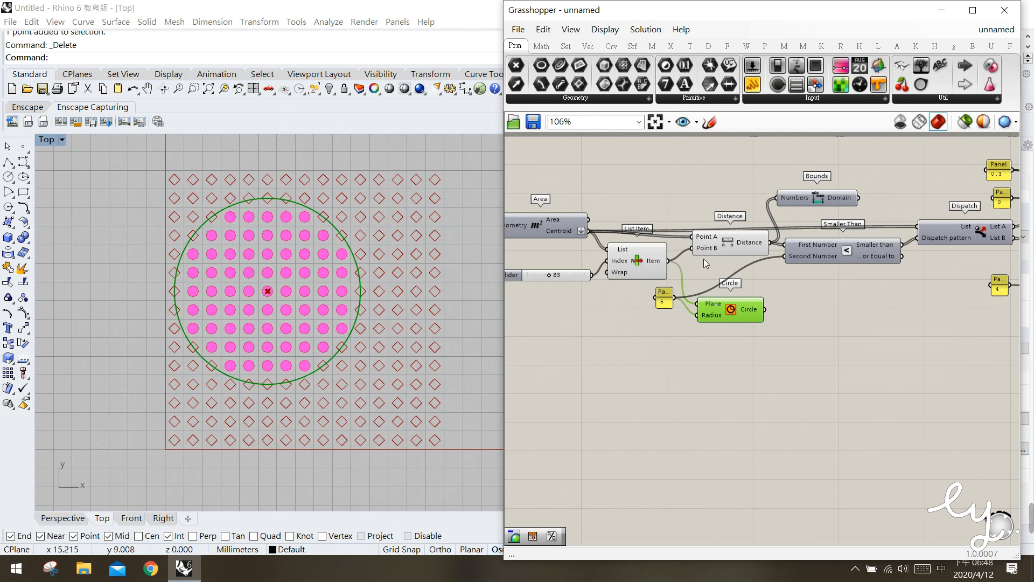
Examine the Distance component's output values and the upper Polygon's points and Radius input
left_click_drag(732, 247, 726, 239)
mouse_move(739, 239)
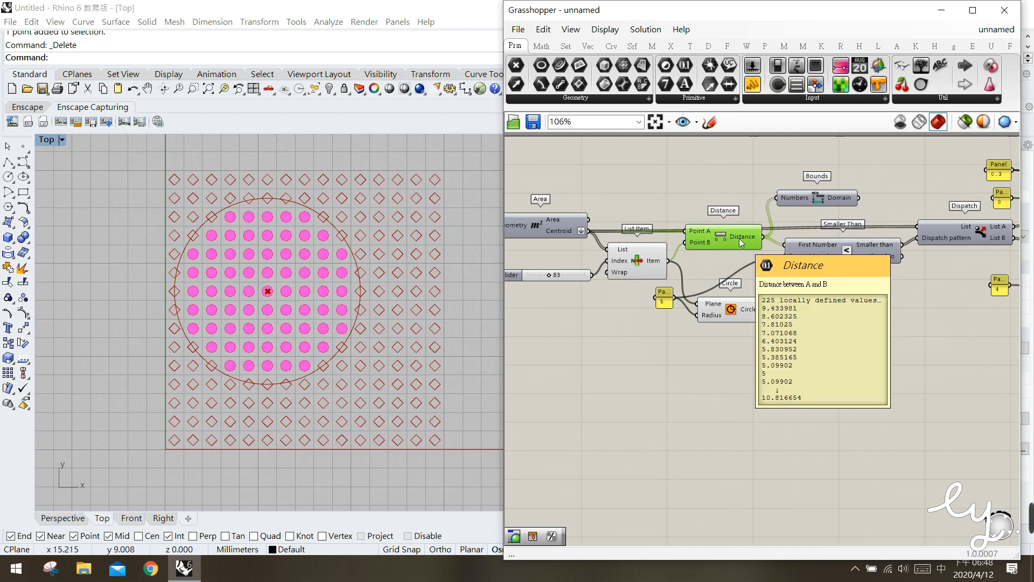
right_click_drag(805, 286, 651, 276)
left_click(962, 208)
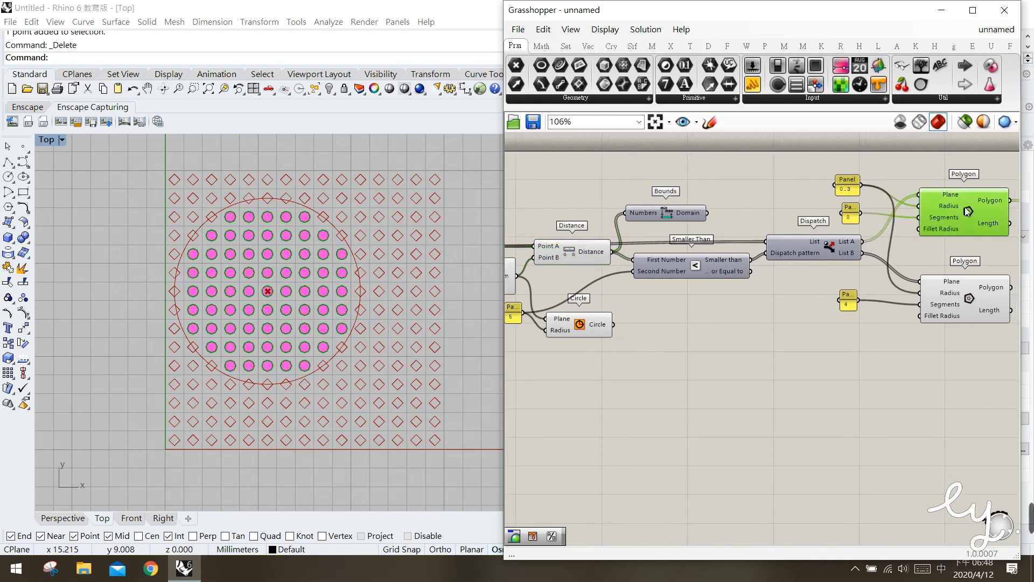
left_click_drag(965, 205, 962, 211)
mouse_move(946, 203)
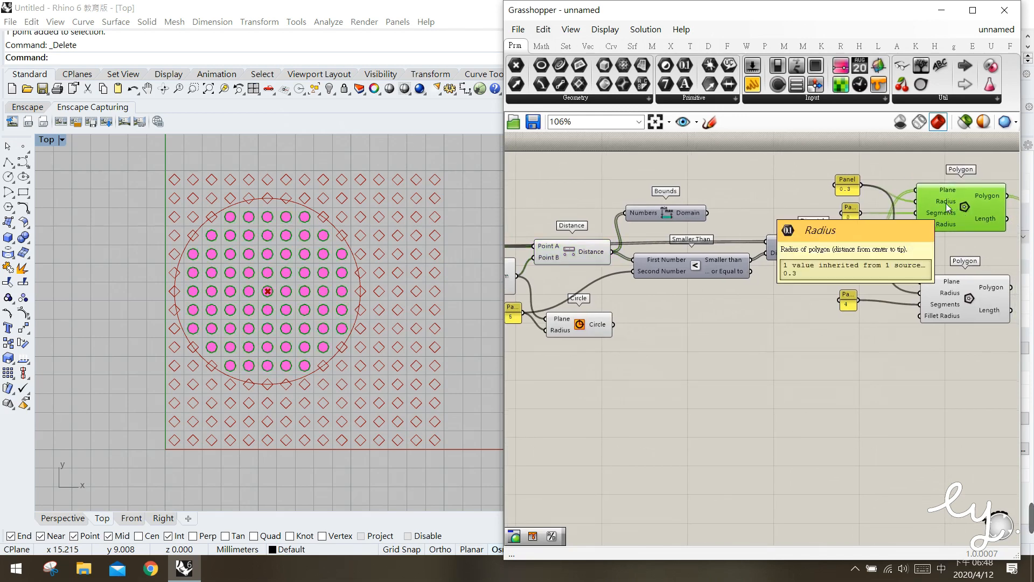
Turn off the Circle component's preview again
left_click(580, 341)
left_click(582, 331)
middle_click(583, 332)
left_click(624, 291)
scroll(671, 325, "down", 1)
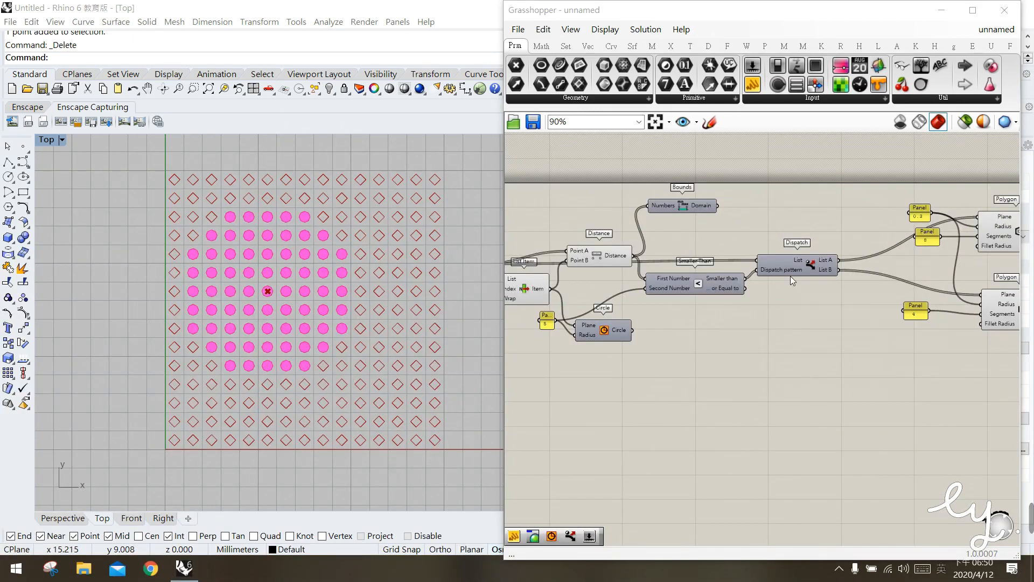
Duplicate the Dispatch component with its input connections and place the copy directly above the original
left_click(802, 267)
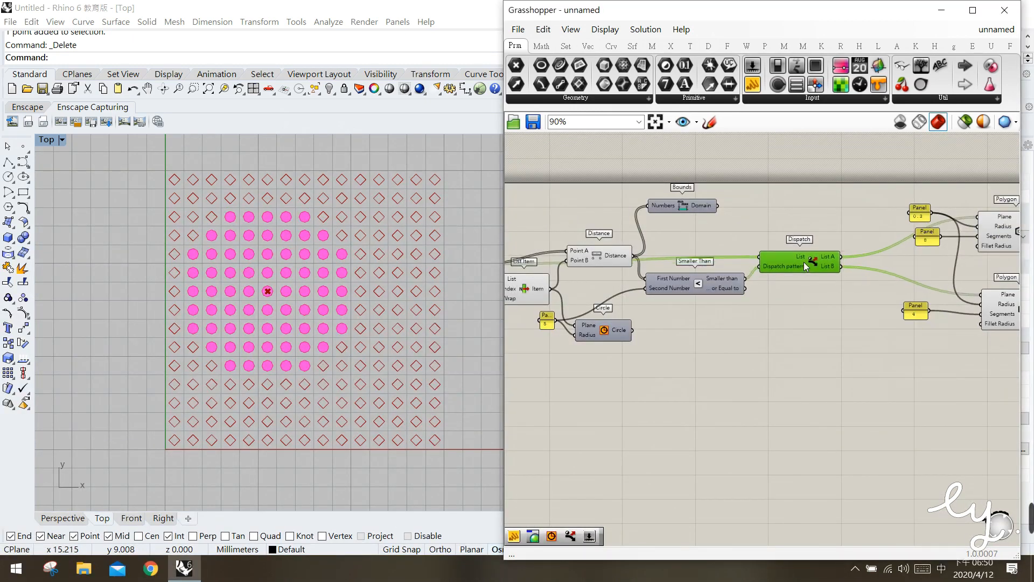
left_click_drag(805, 259, 796, 222, "alt")
left_click(736, 196)
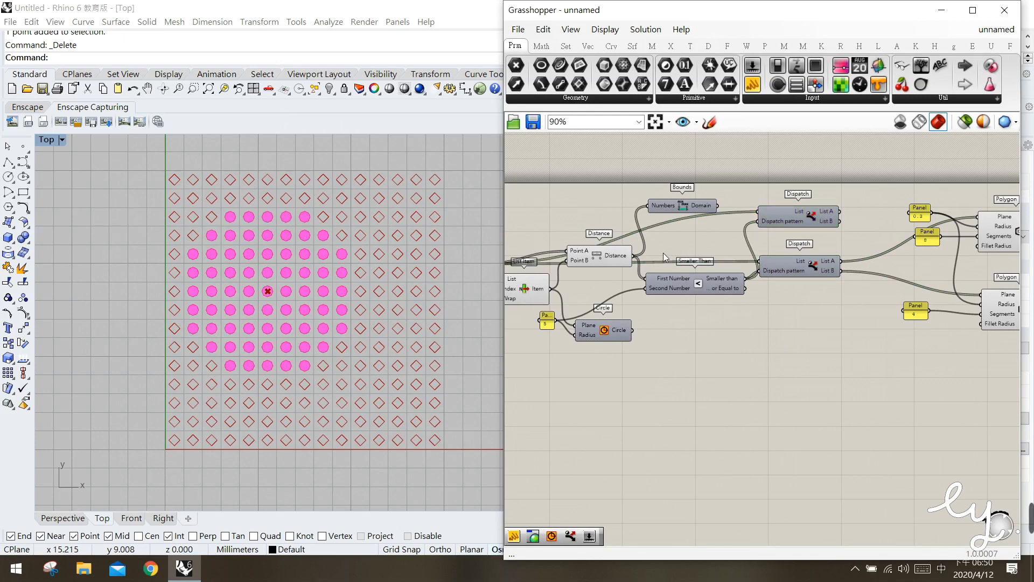
Connect the Distance output to the upper Dispatch component's List input, replacing the centroid connection
left_click(603, 258)
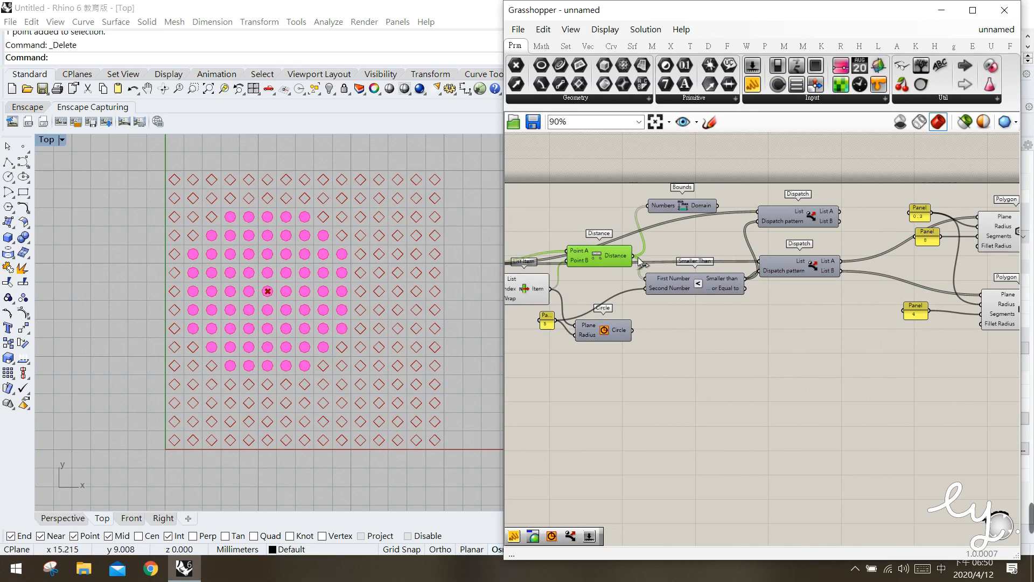
left_click_drag(731, 224, 764, 212)
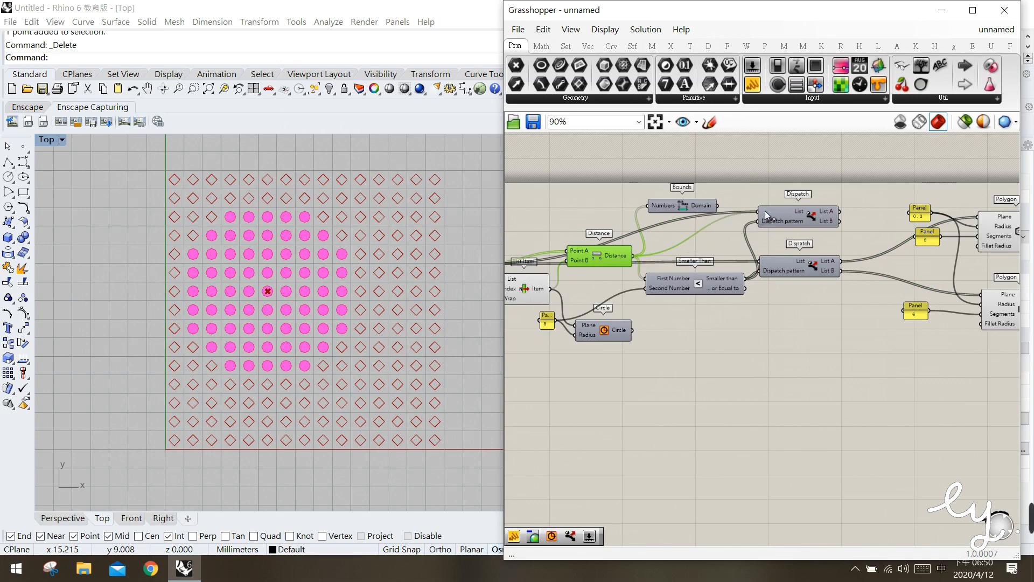
left_click(725, 238)
Sketch freehand marks around the upper Dispatch's List A and List B outputs and beside the radius panel, and discard the sketch
left_click(793, 219)
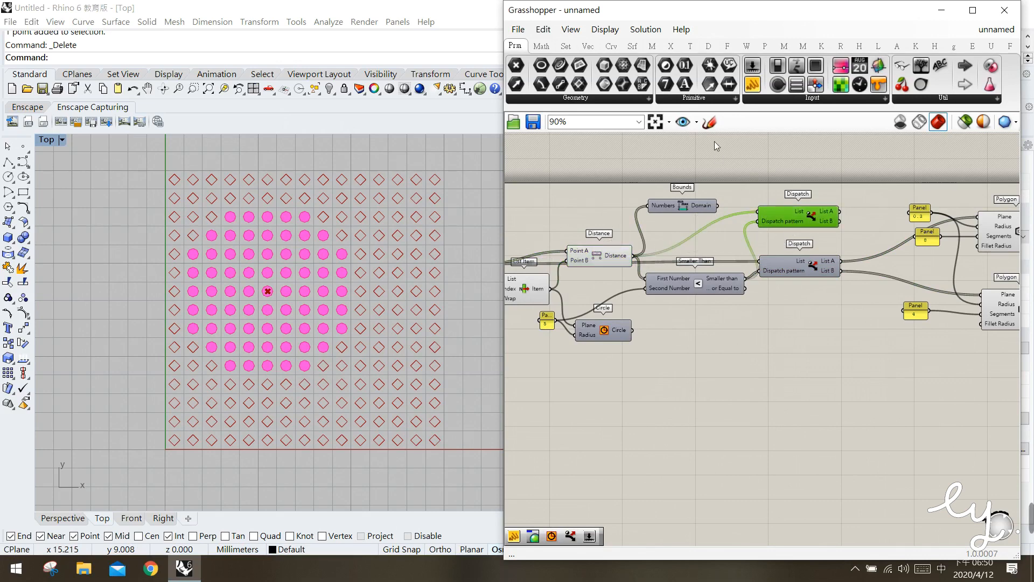
left_click(710, 121)
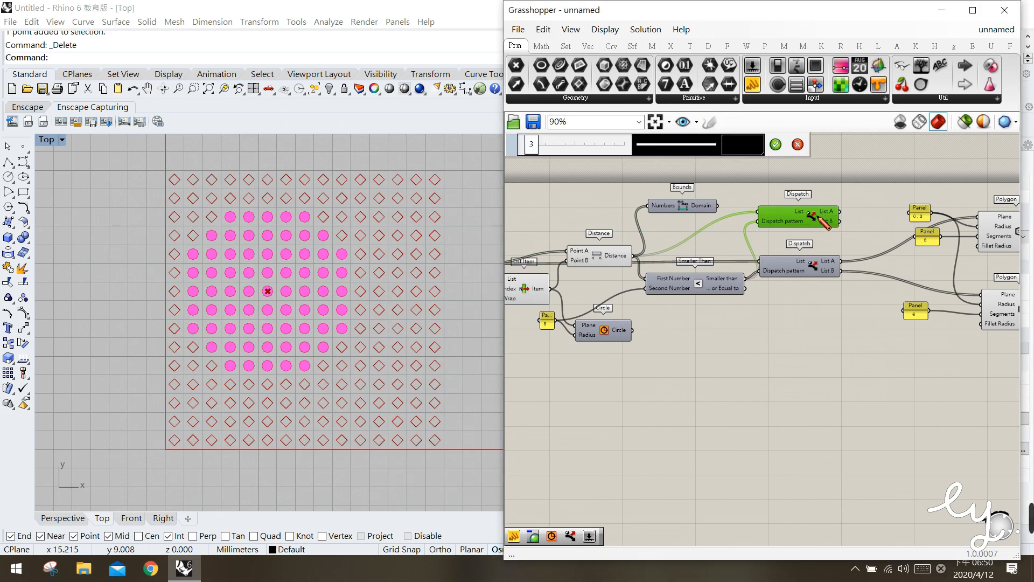
mouse_move(842, 222)
left_mouse_down()
mouse_move(832, 207)
mouse_move(814, 215)
left_mouse_up()
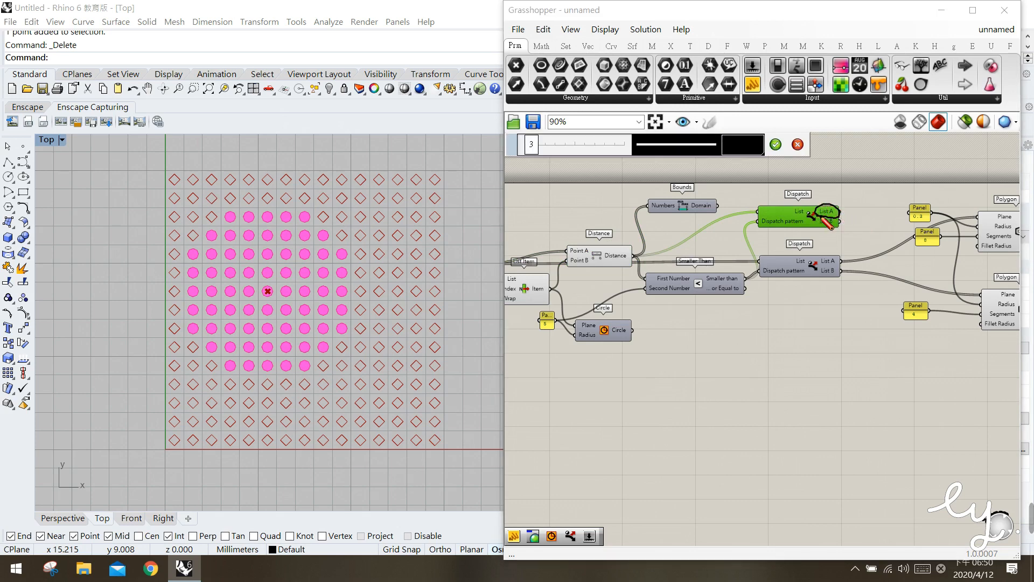
mouse_move(553, 305)
left_mouse_down()
mouse_move(561, 317)
mouse_move(565, 299)
left_mouse_up()
left_click_drag(816, 218, 836, 230)
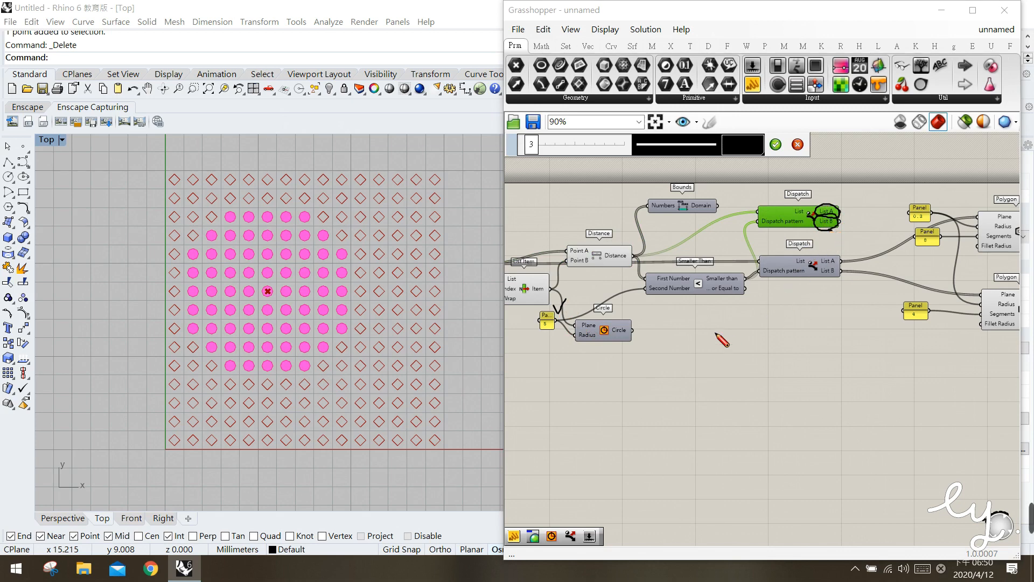
key("Escape")
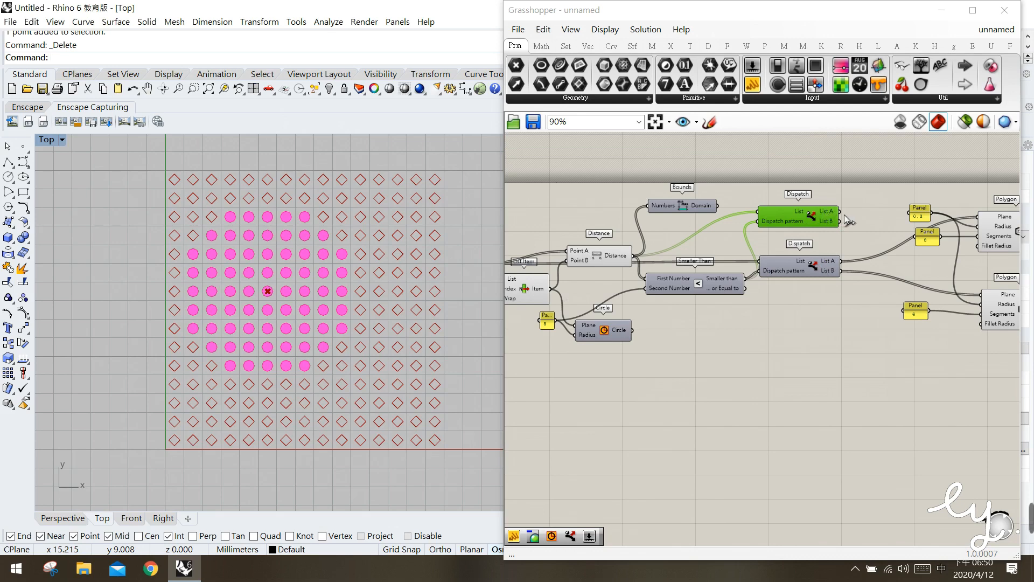
Select the upper Polygon and the upper Dispatch in turn to examine the covered grid points and the dispatched distance lists
right_click_drag(855, 231, 822, 222)
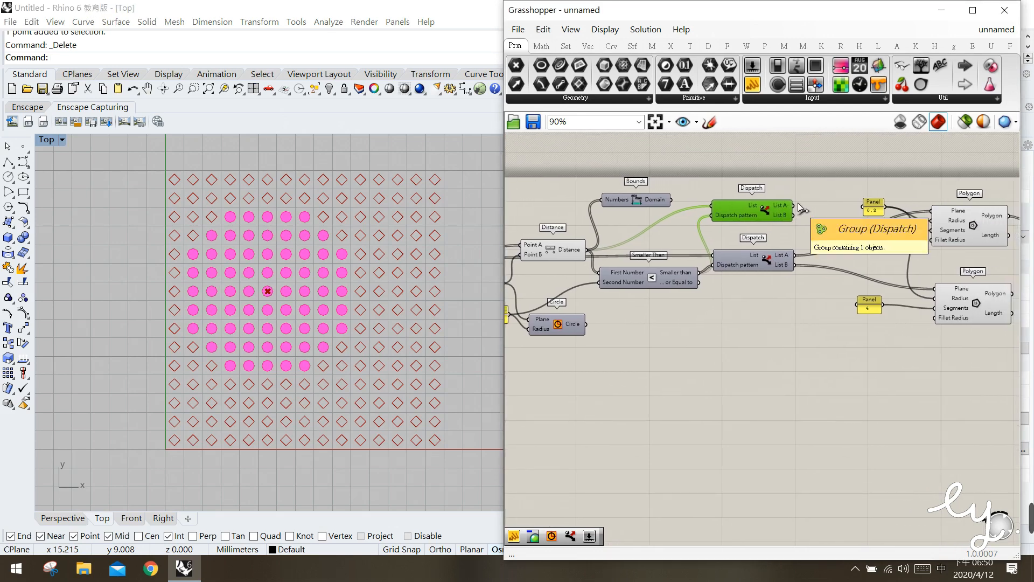
left_click(971, 221)
left_click_drag(971, 215, 967, 215)
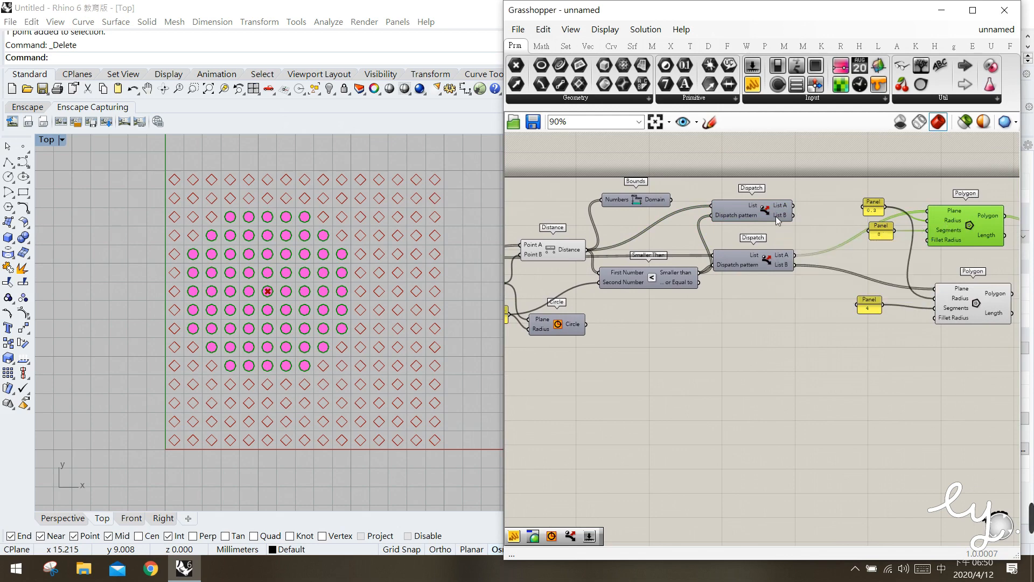
left_click_drag(769, 213, 772, 218)
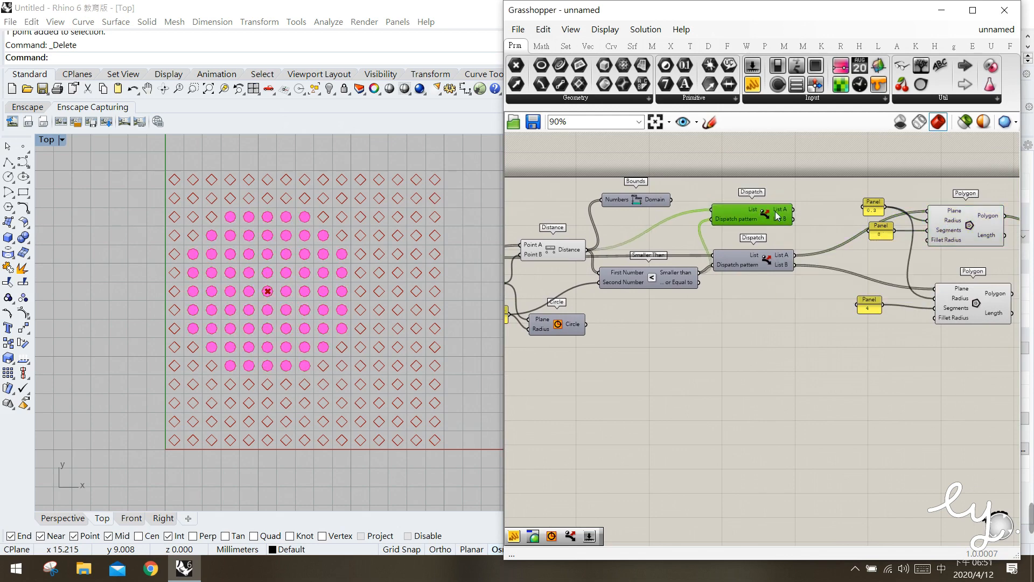
mouse_move(781, 216)
left_click_drag(770, 216, 769, 213)
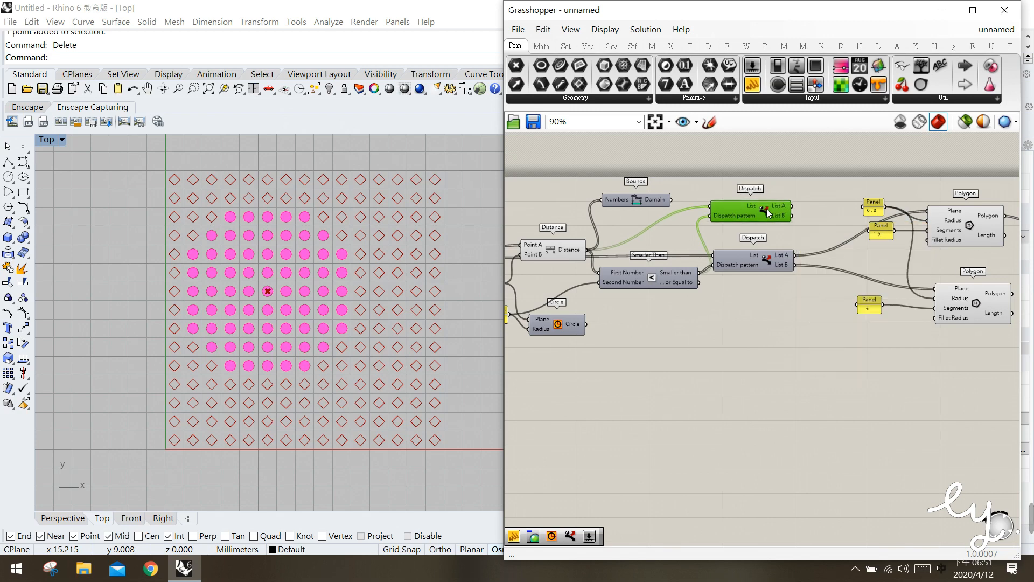
right_click_drag(829, 234, 811, 231)
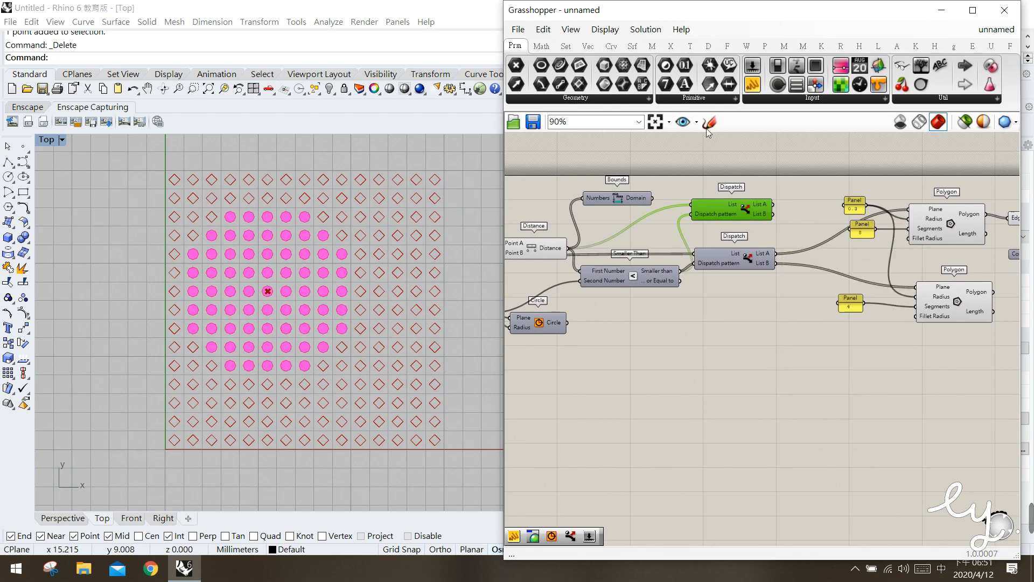
Add a Multiplication component beside the upper Dispatch and connect the Dispatch's List A output to its A input
left_click(541, 47)
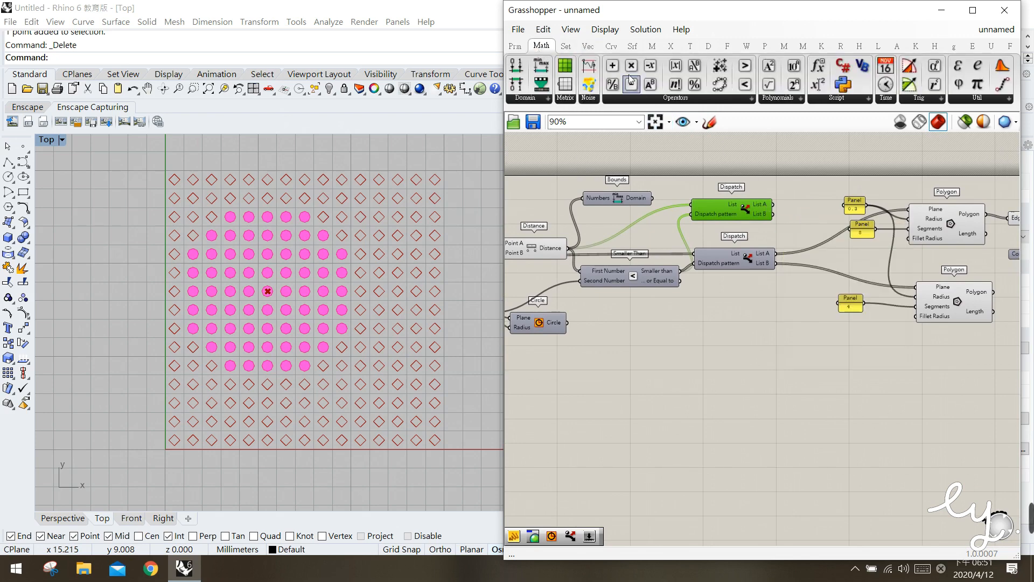
left_click_drag(631, 65, 808, 219)
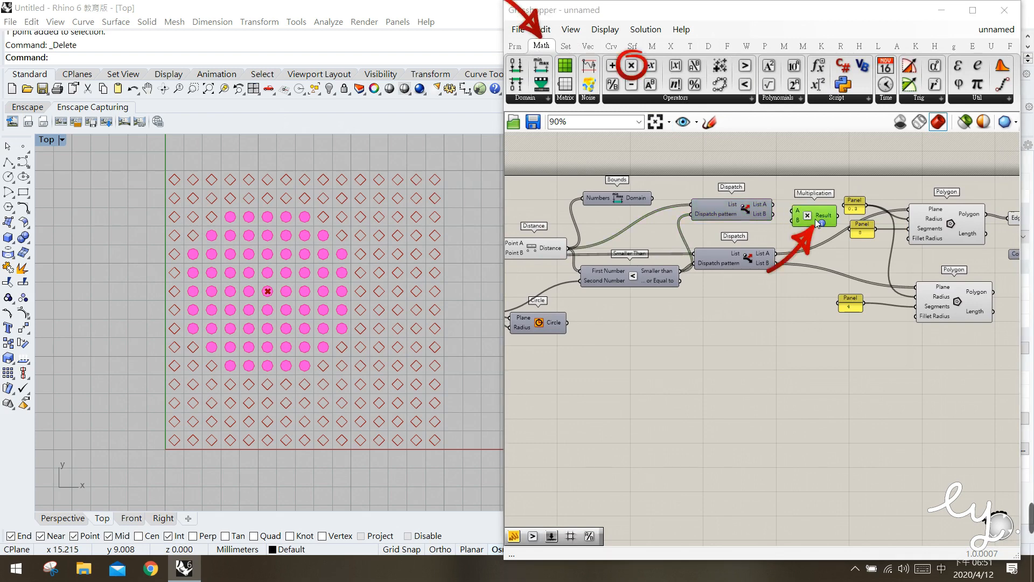
mouse_move(747, 212)
left_mouse_down()
mouse_move(812, 221)
mouse_move(820, 210)
left_mouse_up()
left_click(765, 225)
Create a panel containing 0.1 just below the Multiplication component
double_click(791, 224)
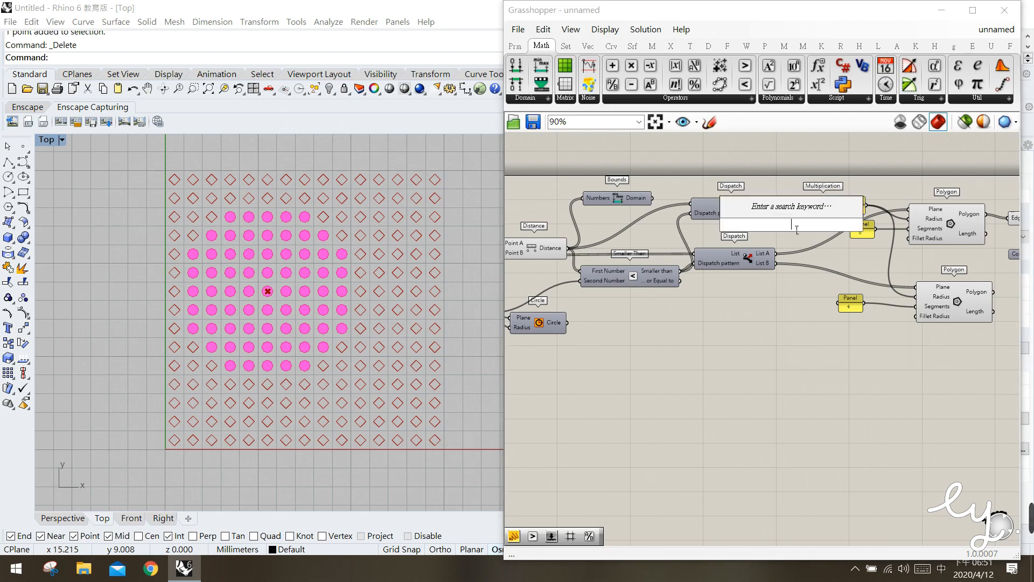
type("\"0.1")
key("Return")
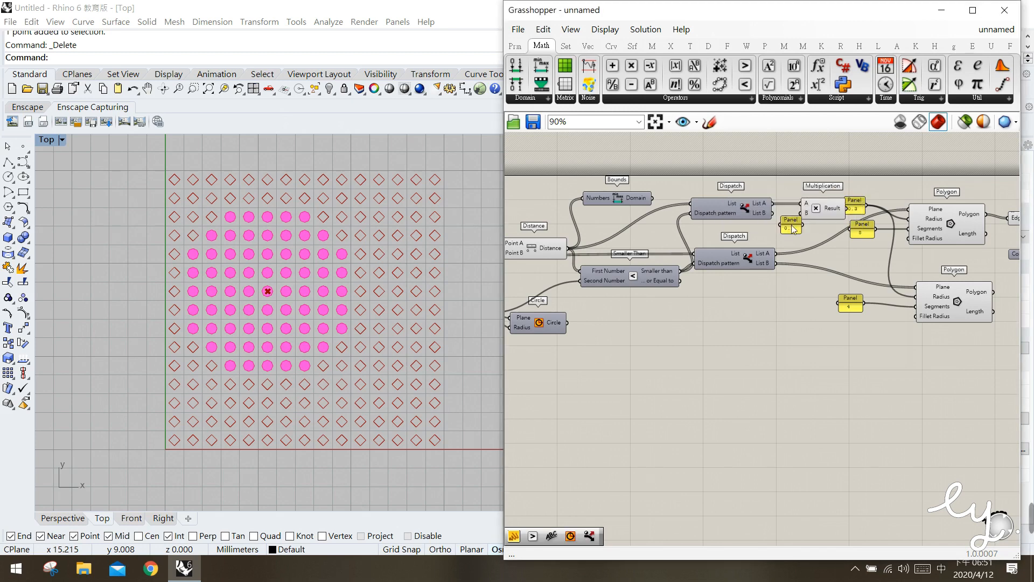
Connect the 0.1 panel to Multiplication's B input and its Result to the upper Polygon's Radius, replacing the 0.3 panel there
left_click_drag(816, 218, 794, 221)
left_click(815, 227)
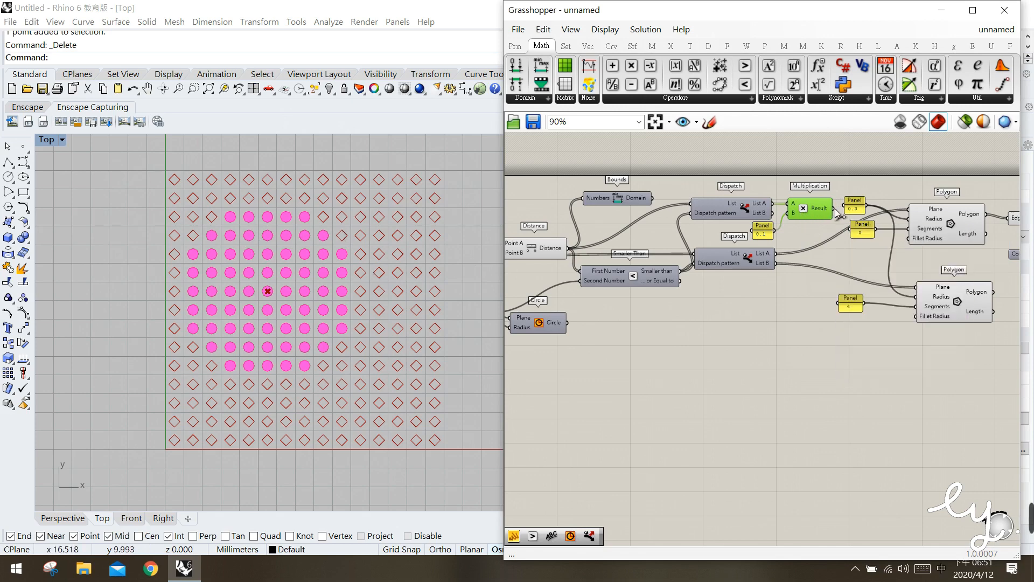
left_click_drag(838, 211, 914, 226)
left_click_drag(913, 222, 913, 220)
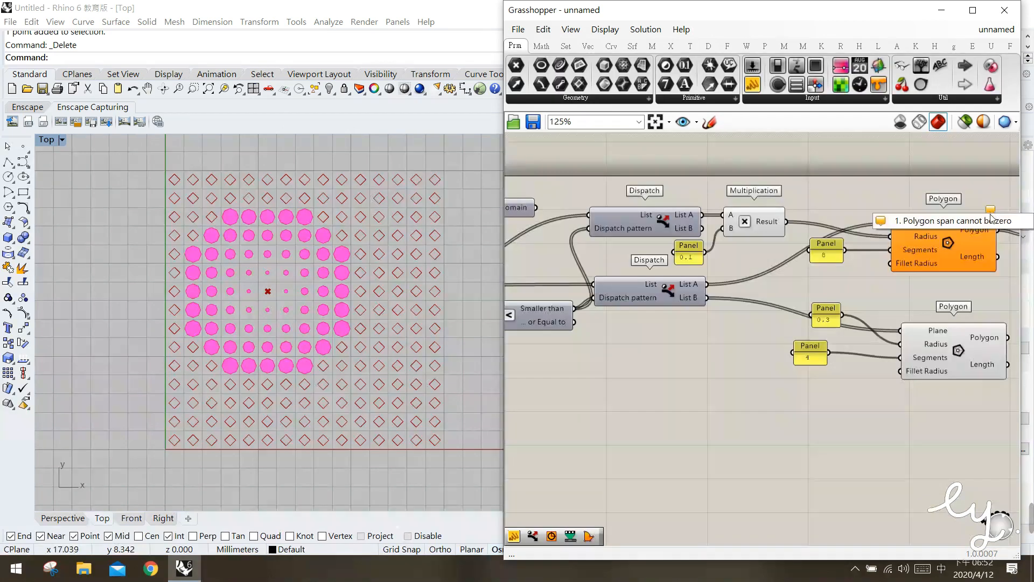
Examine the upper Polygon's warning and Radius values, the picked point in the viewport, and the multiplied distances feeding the polygons
left_click(952, 253)
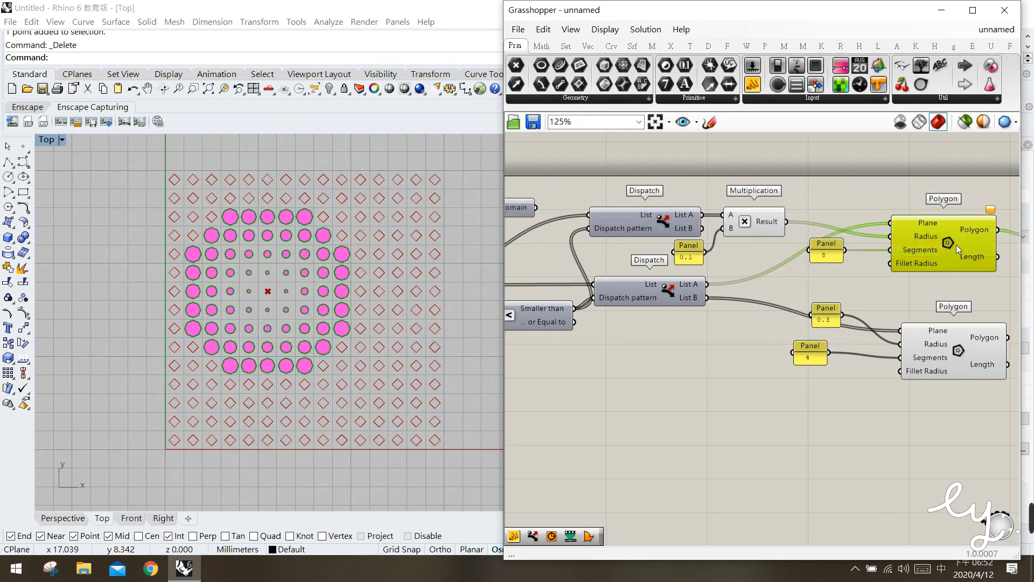
mouse_move(925, 240)
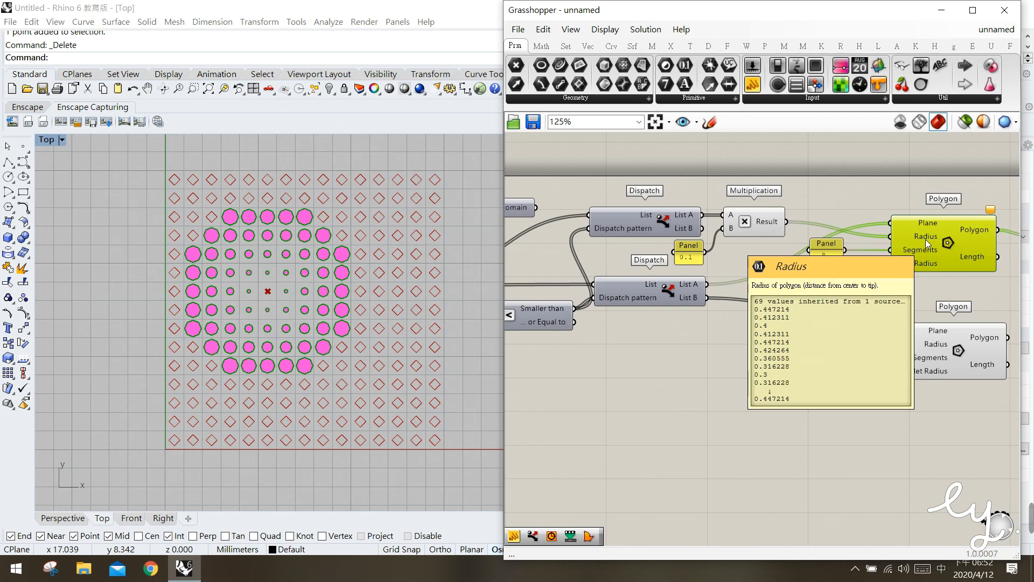
left_click(853, 200)
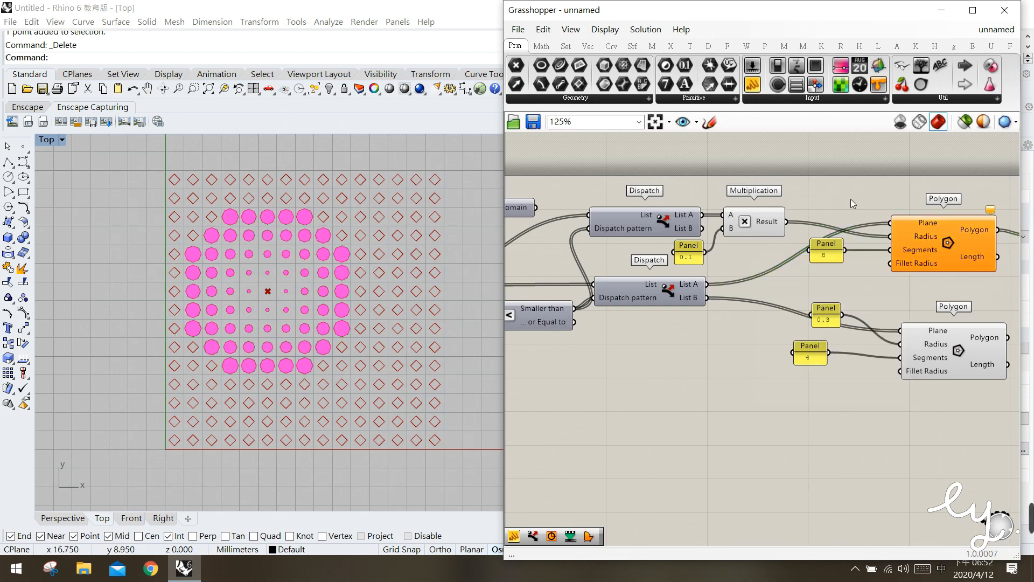
left_click(302, 289)
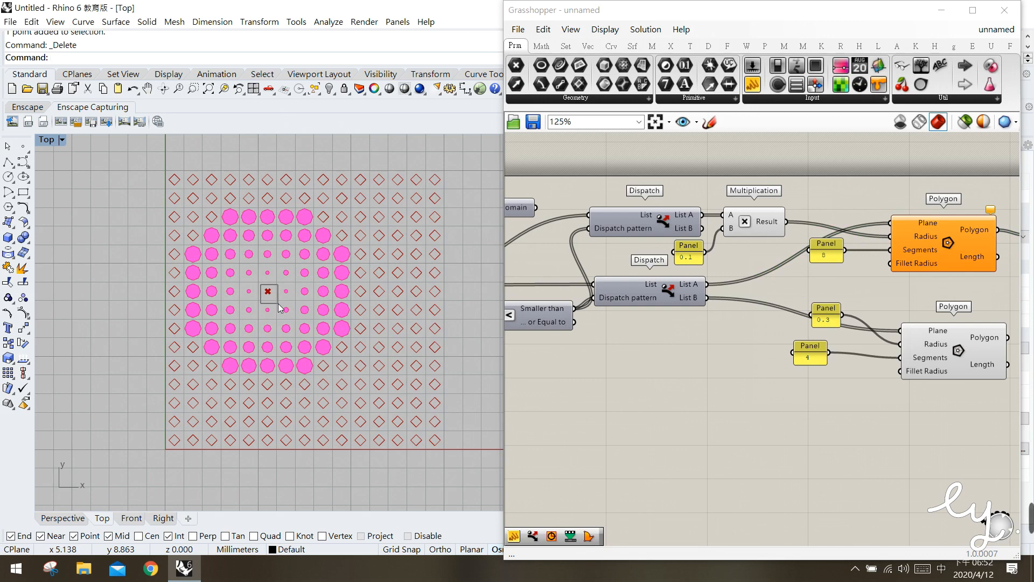
left_click_drag(278, 304, 279, 304)
left_click_drag(698, 256, 698, 257)
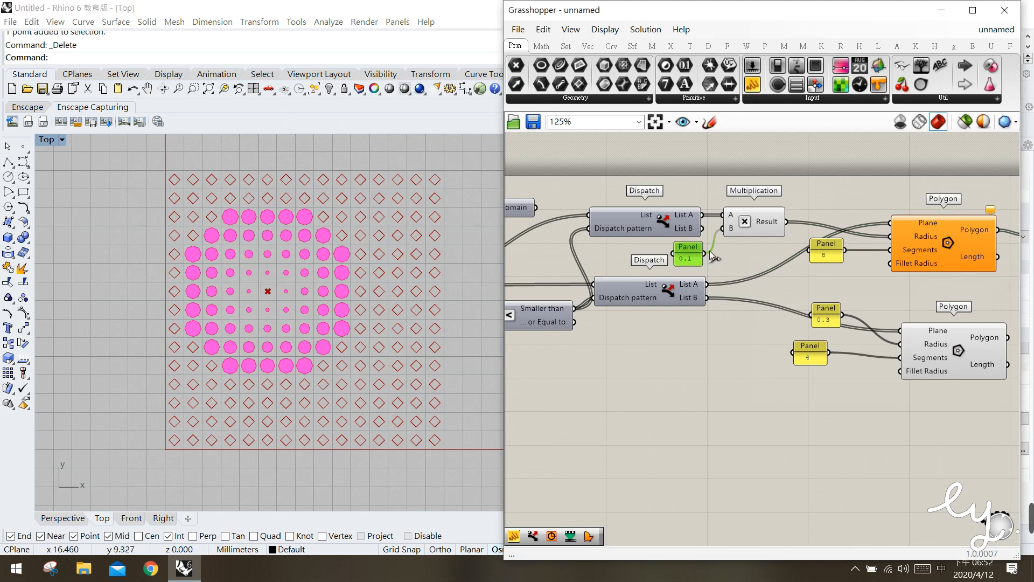
left_click(746, 227)
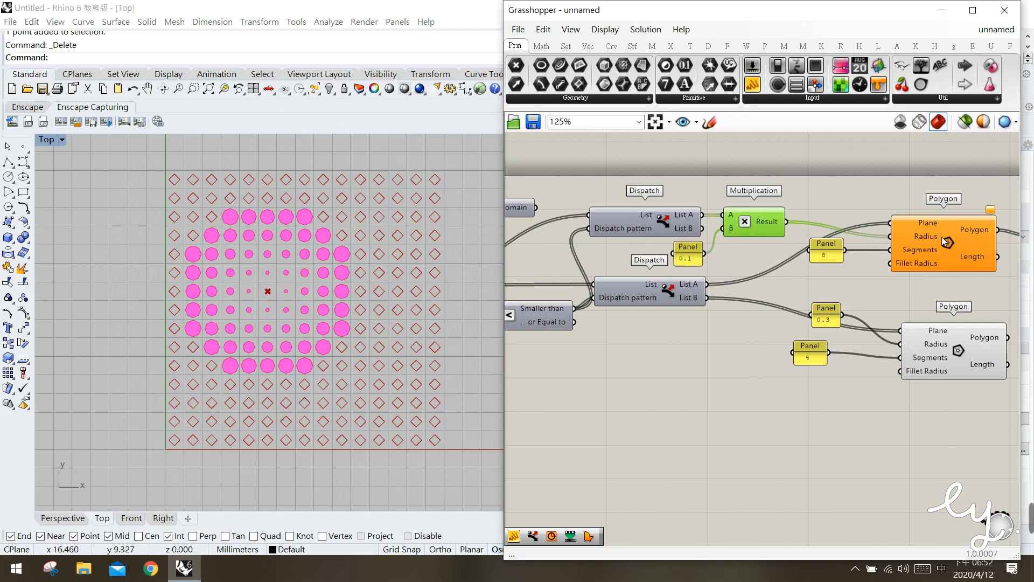
mouse_move(919, 234)
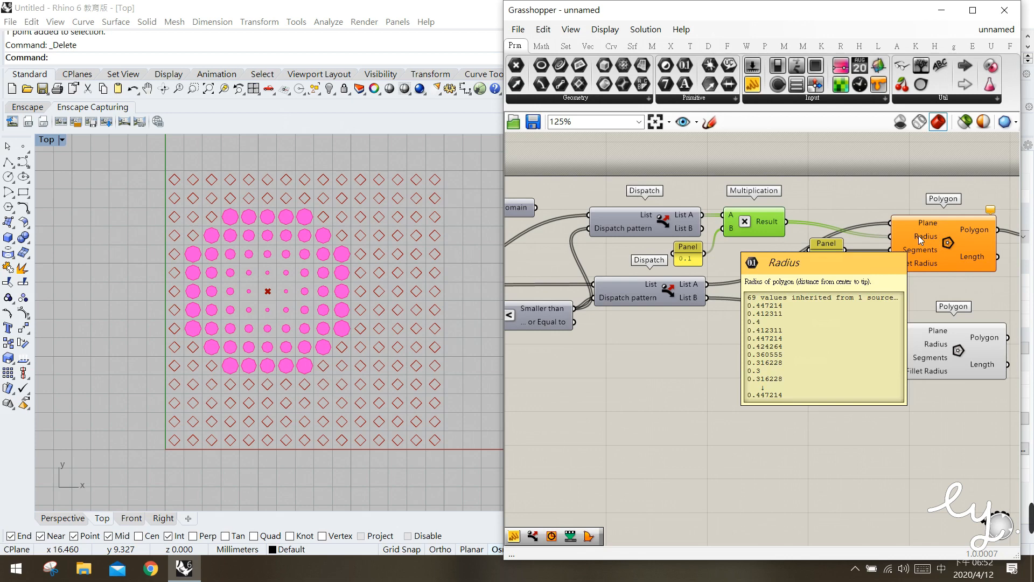
left_click(922, 240)
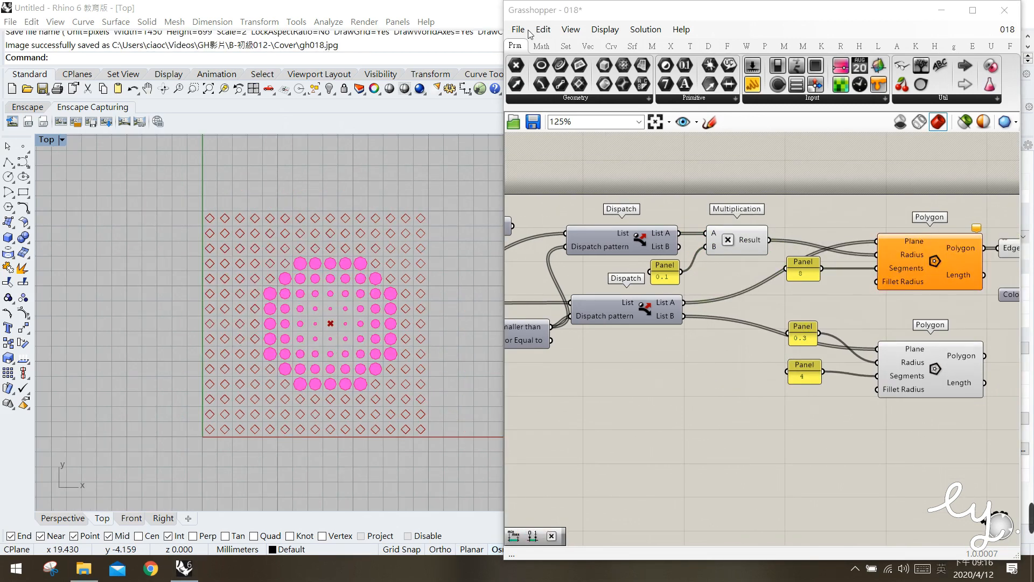
Add a Remap Numbers component above the upper Polygon
left_click(542, 46)
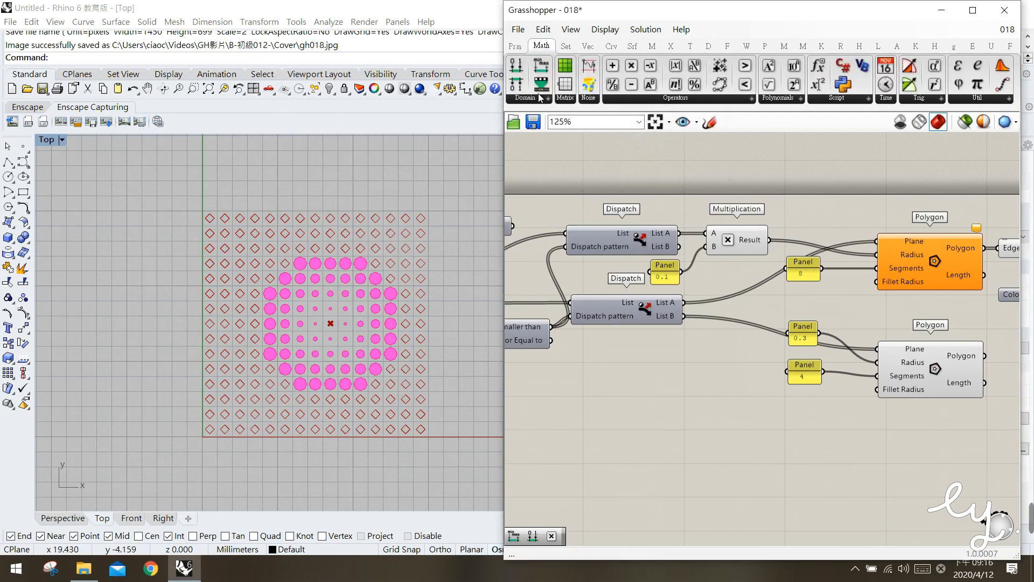
left_click(541, 98)
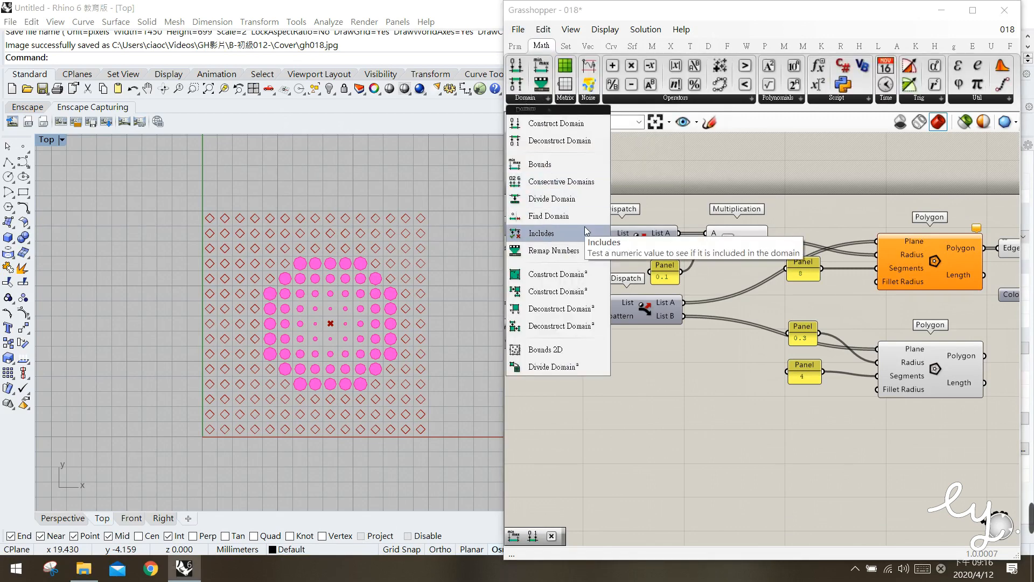
mouse_move(562, 249)
left_mouse_down()
mouse_move(667, 166)
mouse_move(855, 203)
left_mouse_up()
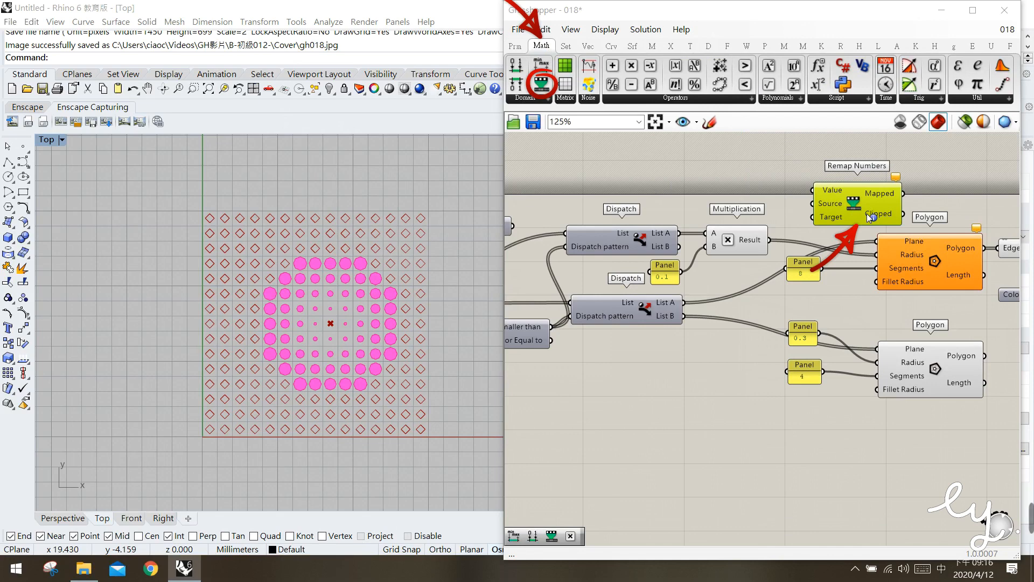
left_click_drag(857, 204, 829, 198)
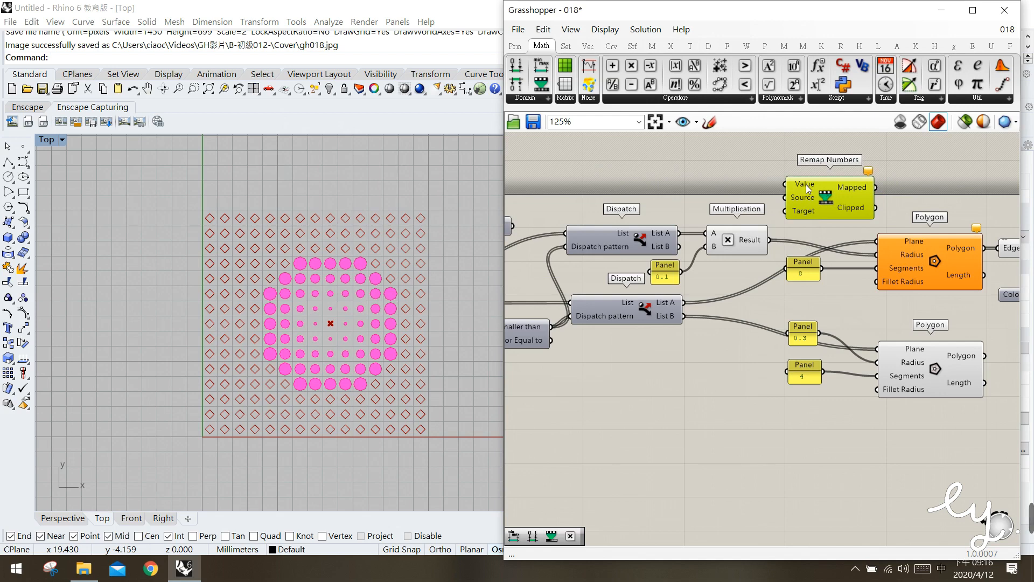
Sketch freehand marks under Remap Numbers' Value, Source and Target inputs and around the upper Dispatch's List A, and discard the sketch
left_click(710, 122)
left_click_drag(789, 189, 821, 191)
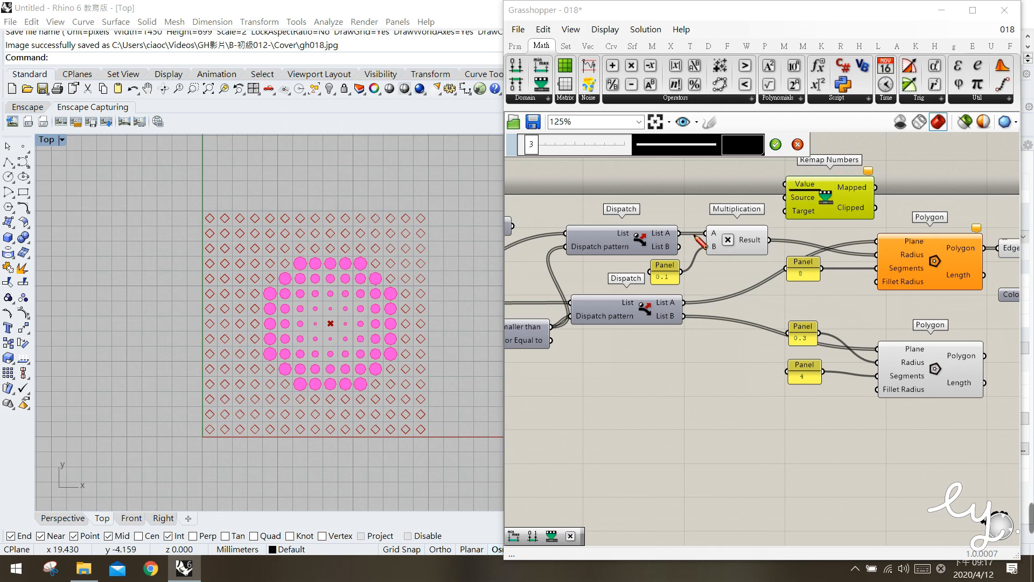
mouse_move(663, 243)
left_mouse_down()
mouse_move(674, 216)
mouse_move(668, 242)
left_mouse_up()
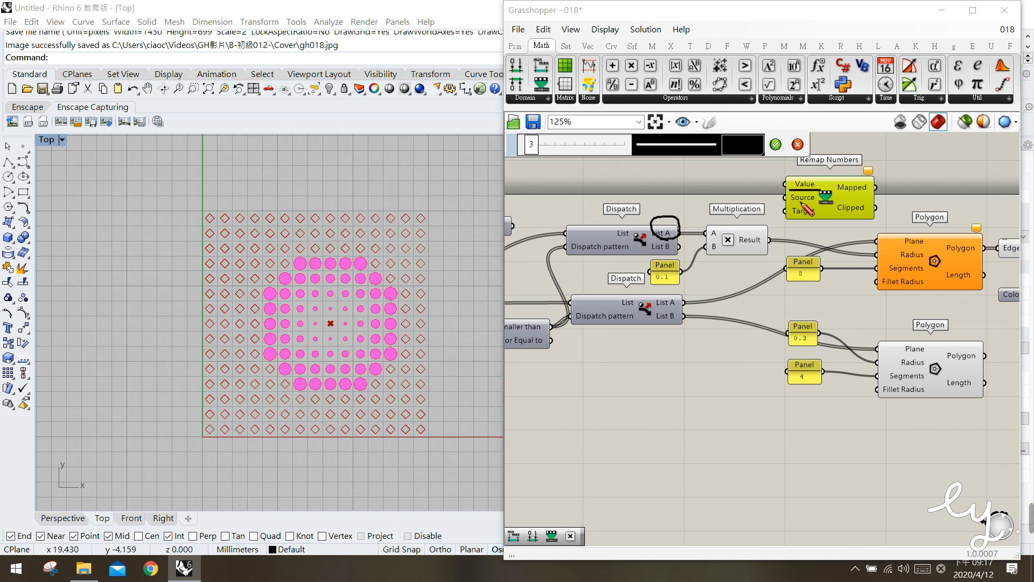
left_click_drag(786, 198, 820, 203)
left_click_drag(787, 217, 818, 218)
left_click(797, 145)
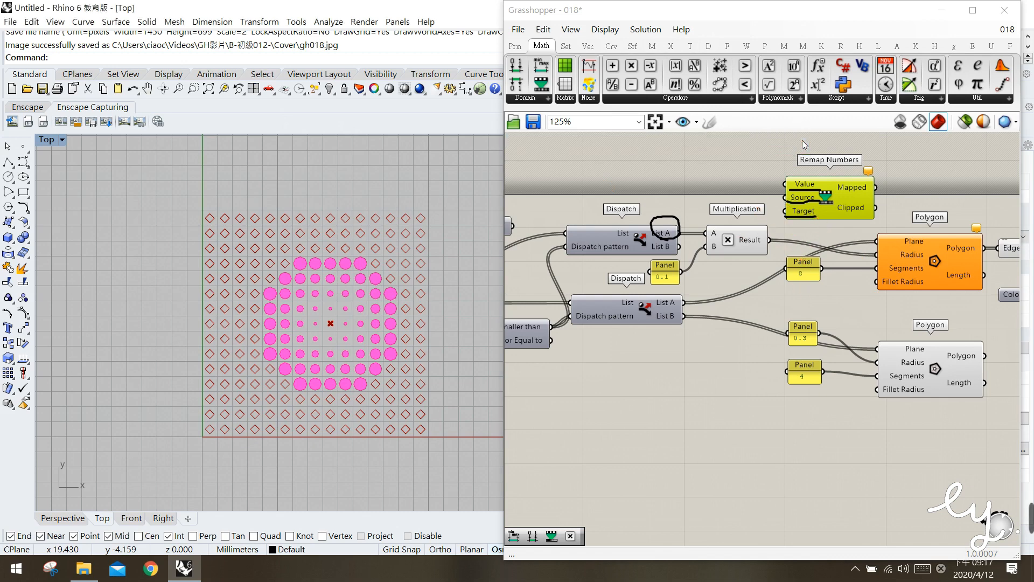
left_click(734, 221)
Add a Bounds component beside Remap Numbers on its input side and space the two components apart
right_click_drag(789, 197, 800, 207)
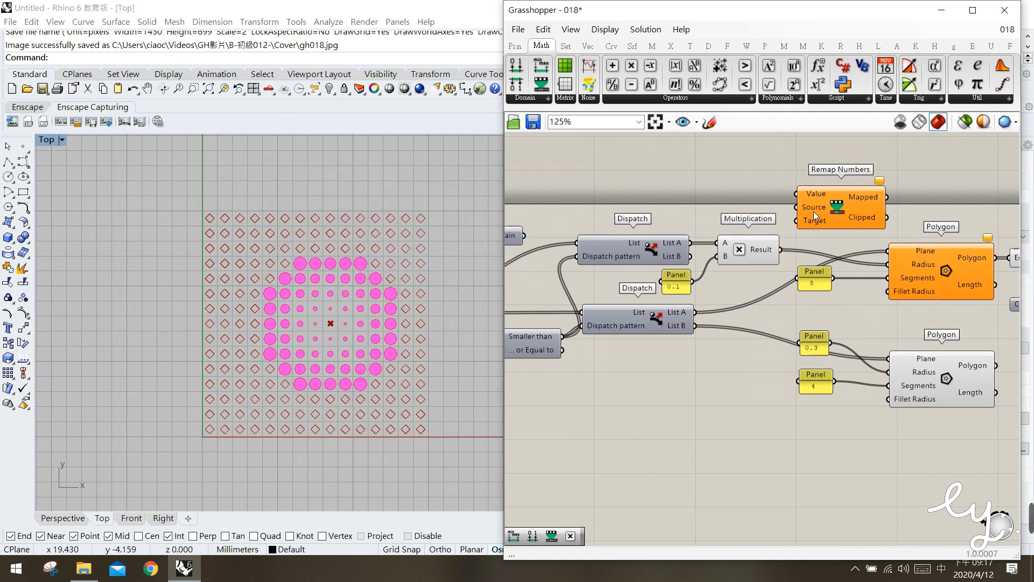
mouse_move(813, 212)
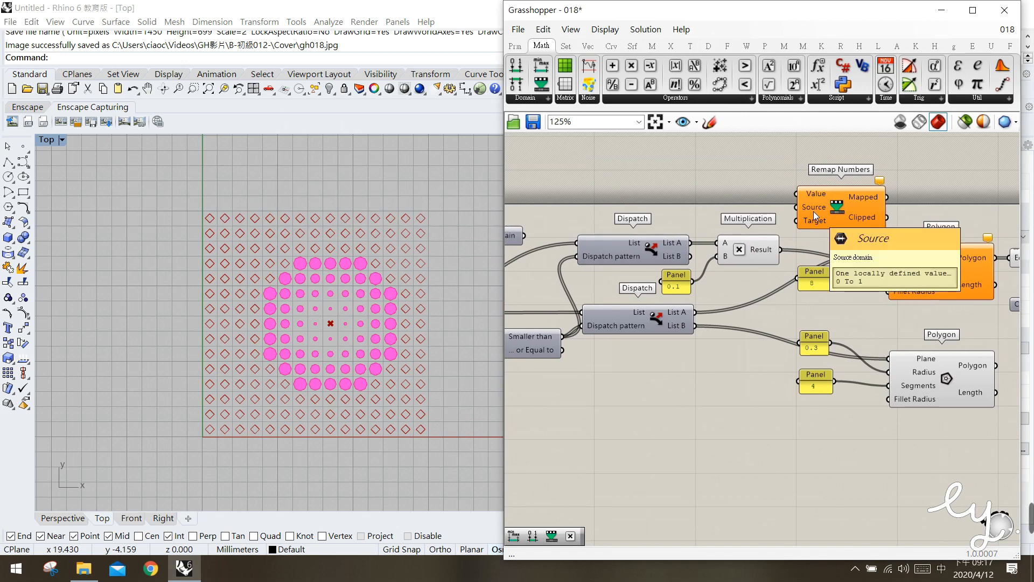
left_click(525, 98)
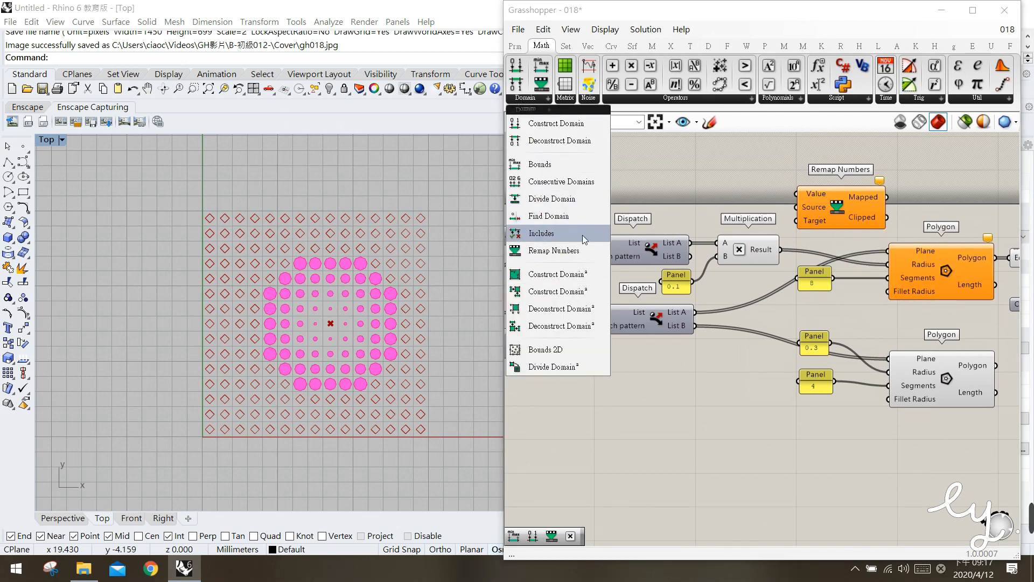
left_click_drag(550, 169, 741, 190)
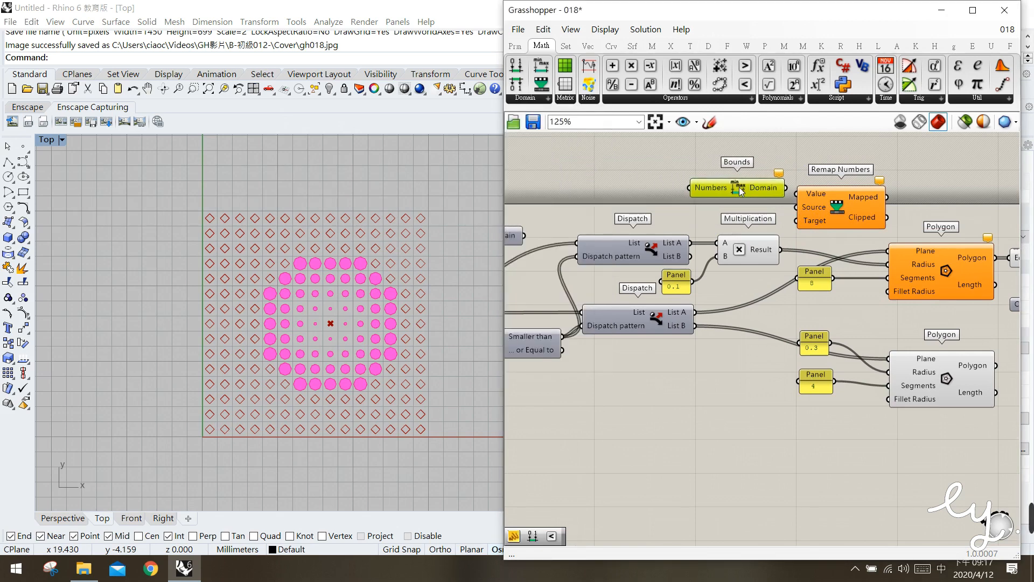
left_click_drag(834, 212, 855, 207)
left_click_drag(751, 190, 764, 193)
Shift the upper Dispatch slightly and connect its List A output to the new Bounds component's Numbers input
left_click(683, 221)
left_click_drag(645, 251, 646, 249)
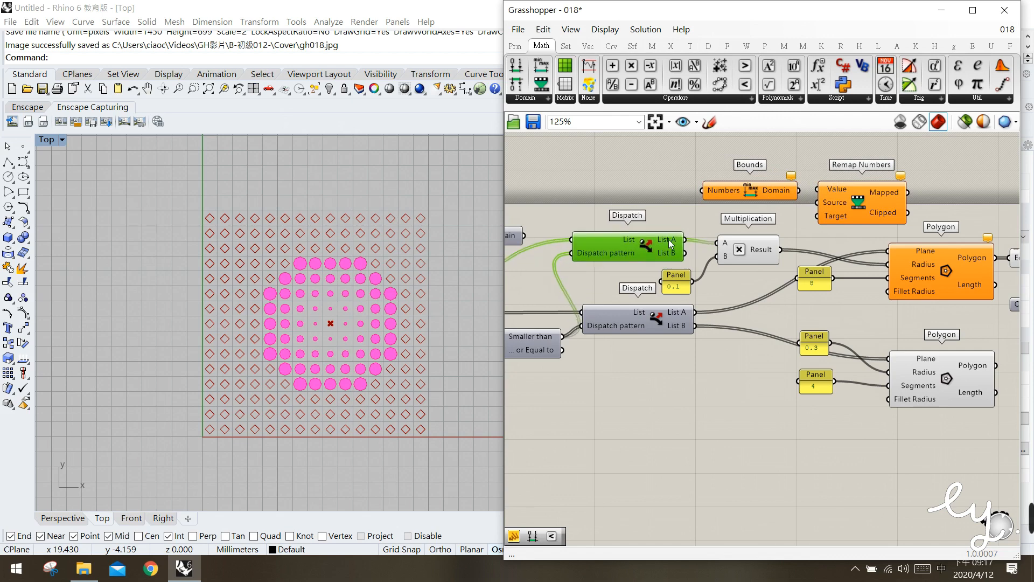
mouse_move(671, 244)
left_click_drag(721, 190, 719, 192)
right_click_drag(568, 251, 698, 251)
left_click_drag(618, 237, 614, 244)
right_click_drag(776, 260, 653, 260)
left_click(734, 195)
right_click_drag(732, 244, 714, 240)
left_click(655, 241)
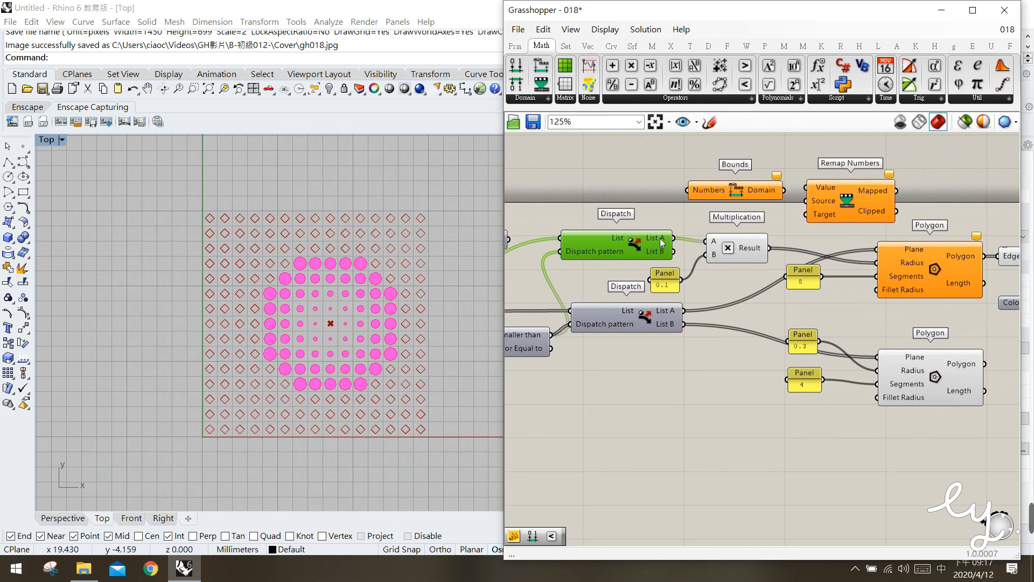
mouse_move(662, 243)
left_click_drag(673, 238, 722, 197)
left_click(719, 192)
Move the Multiplication component further down and connect the Bounds component's Domain output to Remap Numbers' Source input
right_click_drag(790, 225, 783, 233)
mouse_move(833, 207)
left_mouse_down()
mouse_move(832, 185)
mouse_move(839, 202)
left_mouse_up()
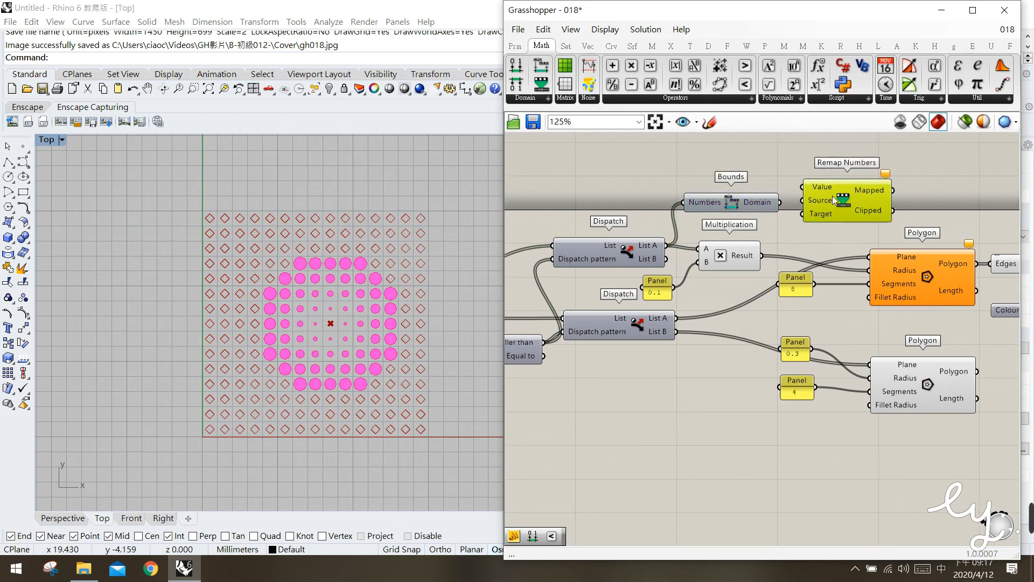
right_click_drag(752, 194, 709, 206)
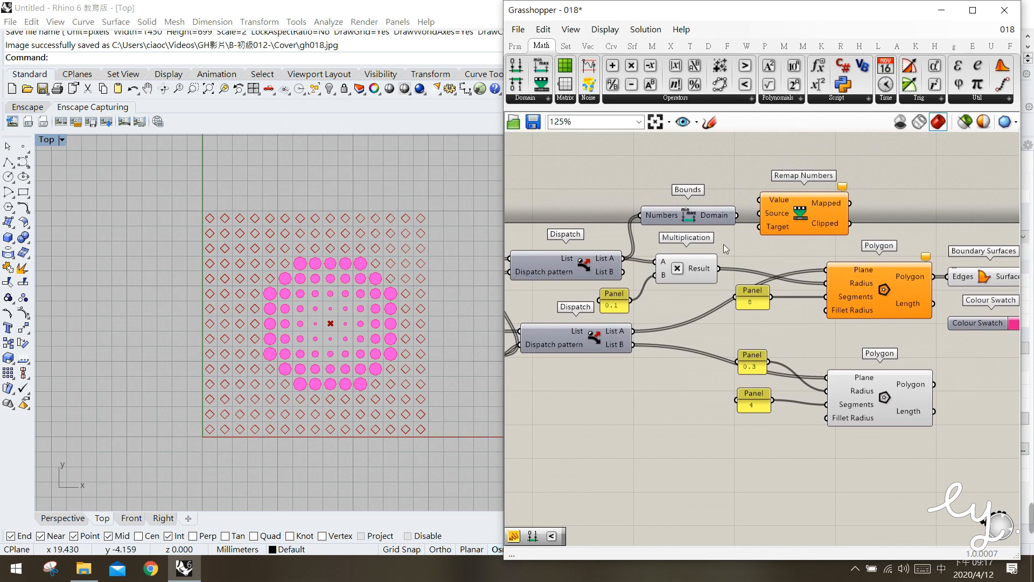
left_click_drag(691, 275, 679, 298)
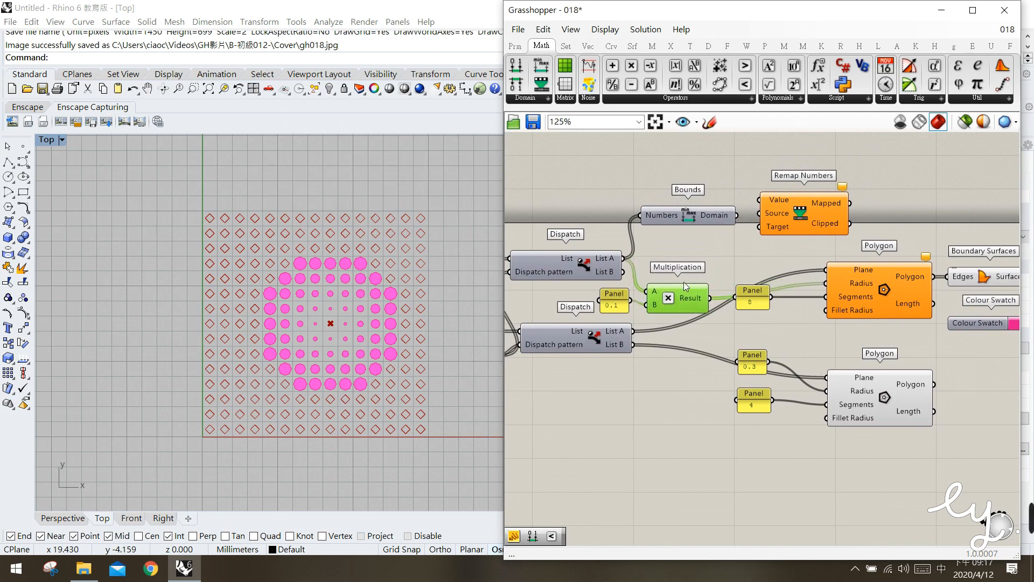
left_click(703, 218)
left_click_drag(737, 215, 766, 218)
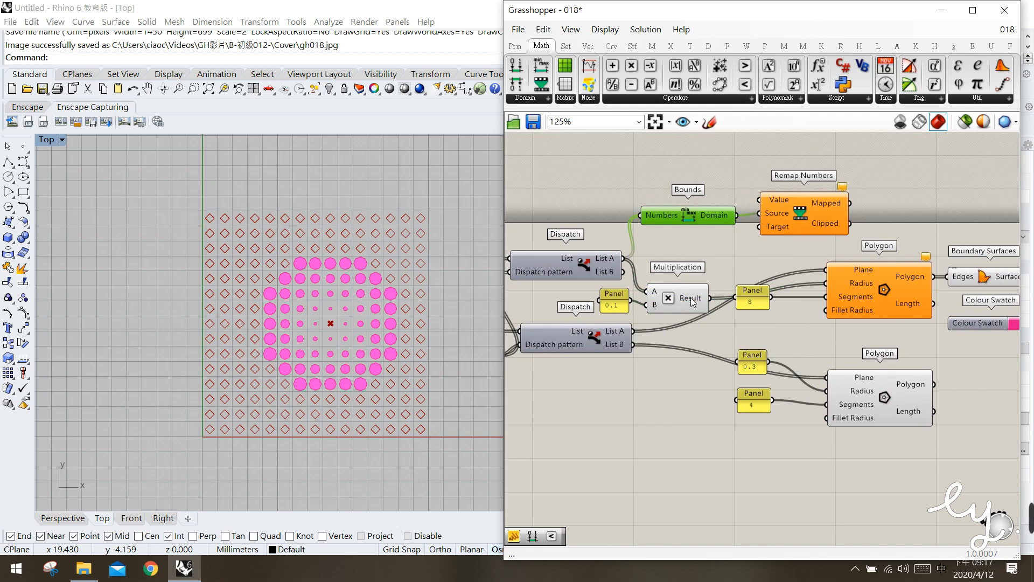
left_click(690, 262)
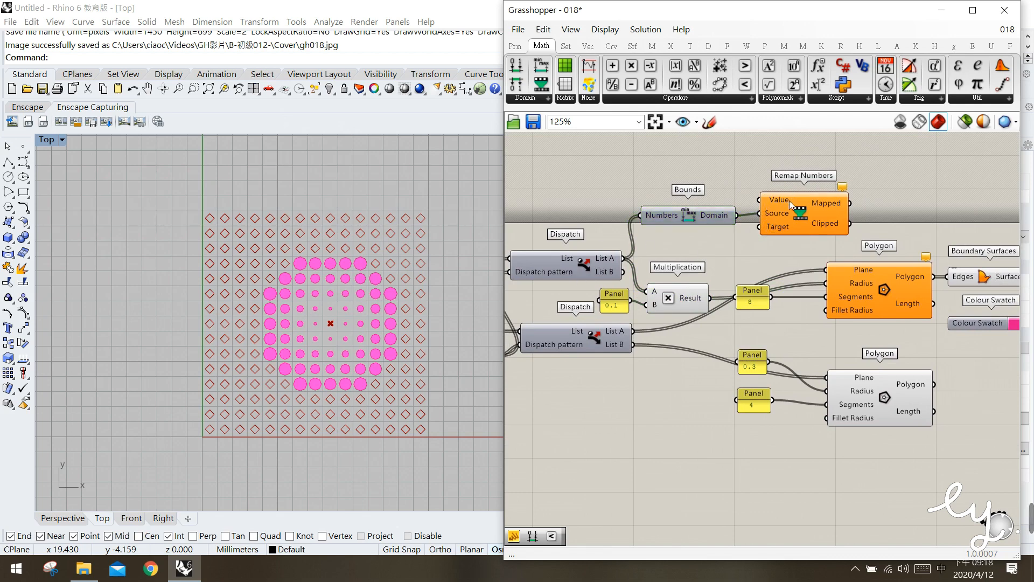
Connect the upper Dispatch's List A output to Remap Numbers' Value input and nudge the Bounds component to tidy the layout
left_click(603, 267)
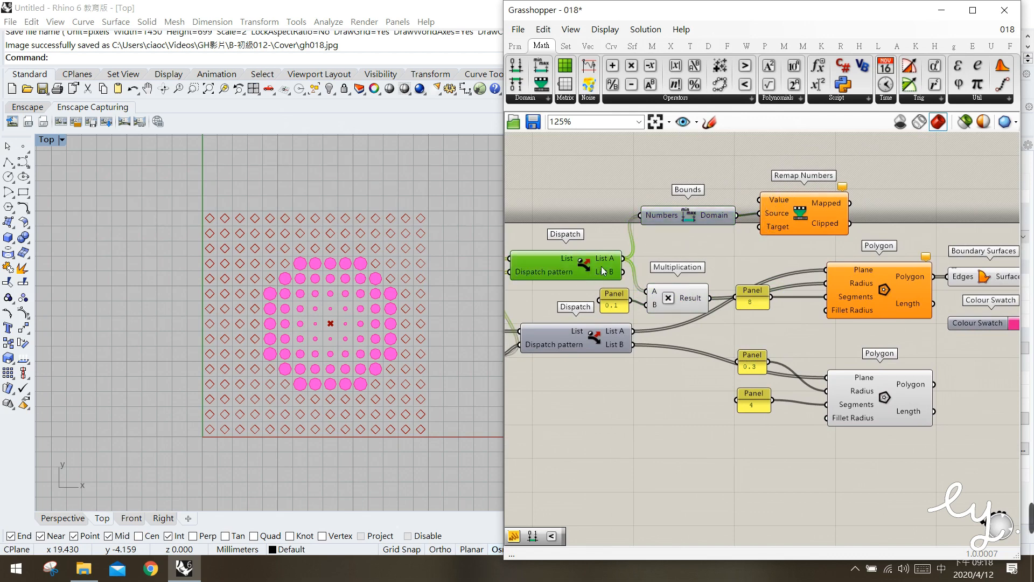
left_click_drag(623, 258, 760, 200)
left_click(761, 242)
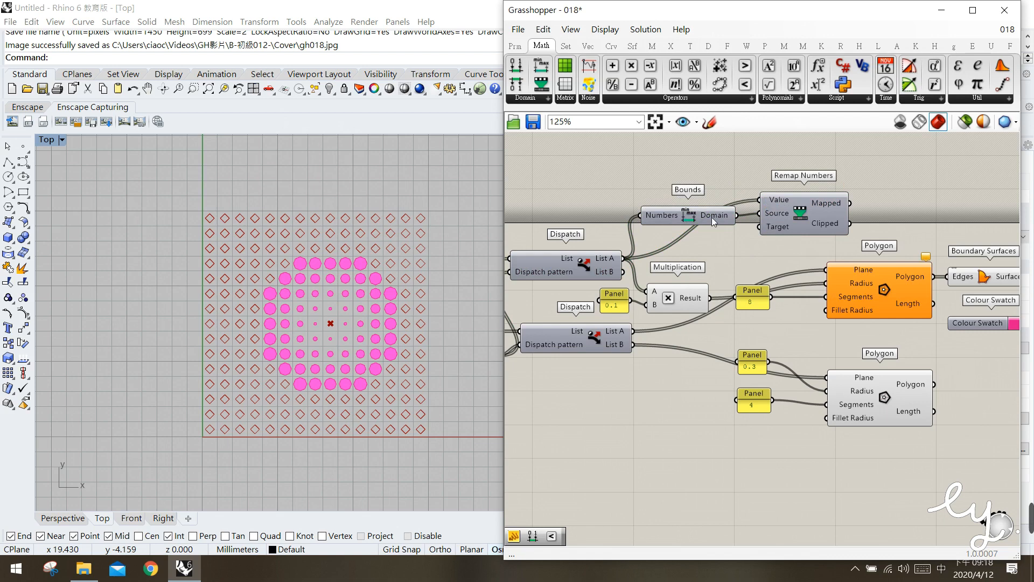
left_click_drag(680, 218, 685, 215)
left_click(691, 246)
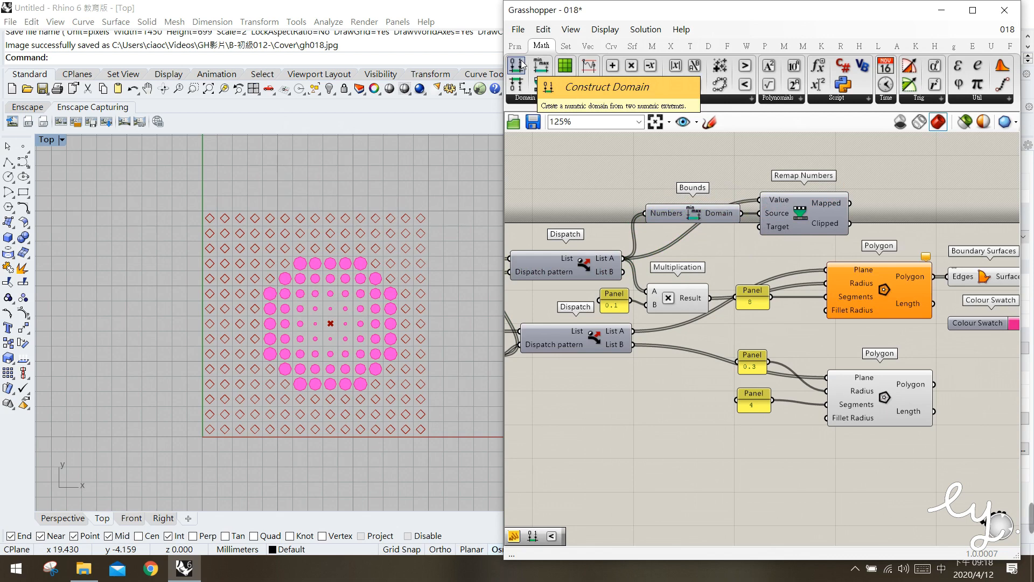
Add a Construct Domain component below Bounds, spacing Bounds, Remap Numbers and the upper Dispatch around it
left_click_drag(521, 64, 699, 239)
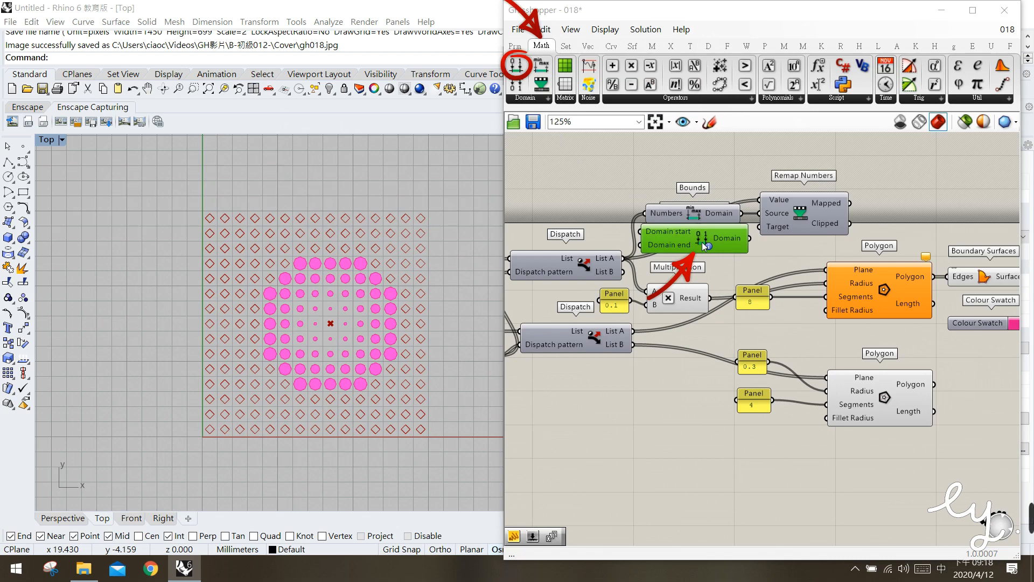
left_click_drag(708, 218, 706, 186)
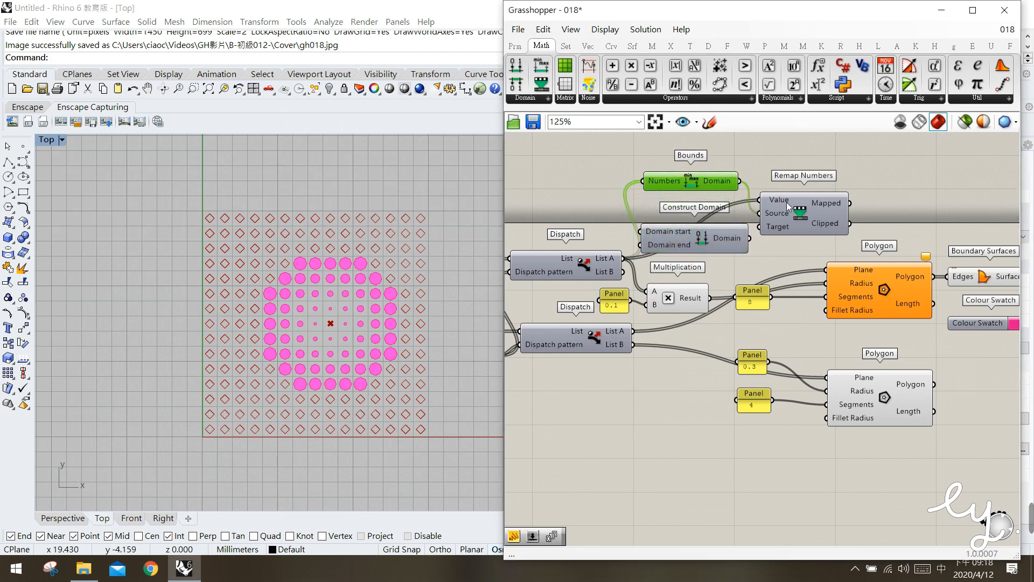
left_click_drag(788, 206, 809, 204)
left_click_drag(691, 181, 709, 183)
mouse_move(721, 237)
left_mouse_down()
mouse_move(737, 234)
mouse_move(714, 238)
left_mouse_up()
left_click(715, 288)
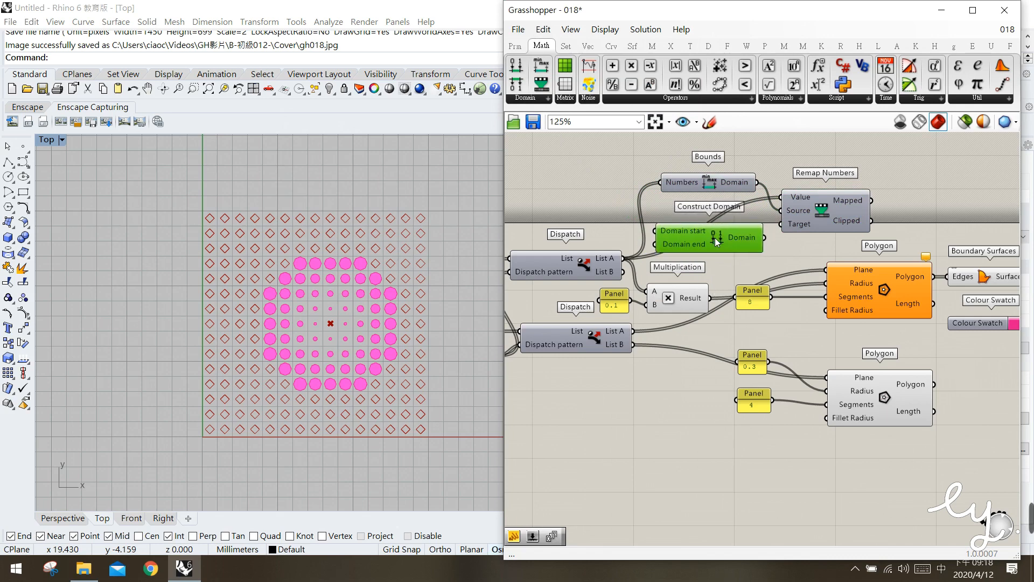
left_click_drag(579, 266, 577, 271)
left_click(568, 232)
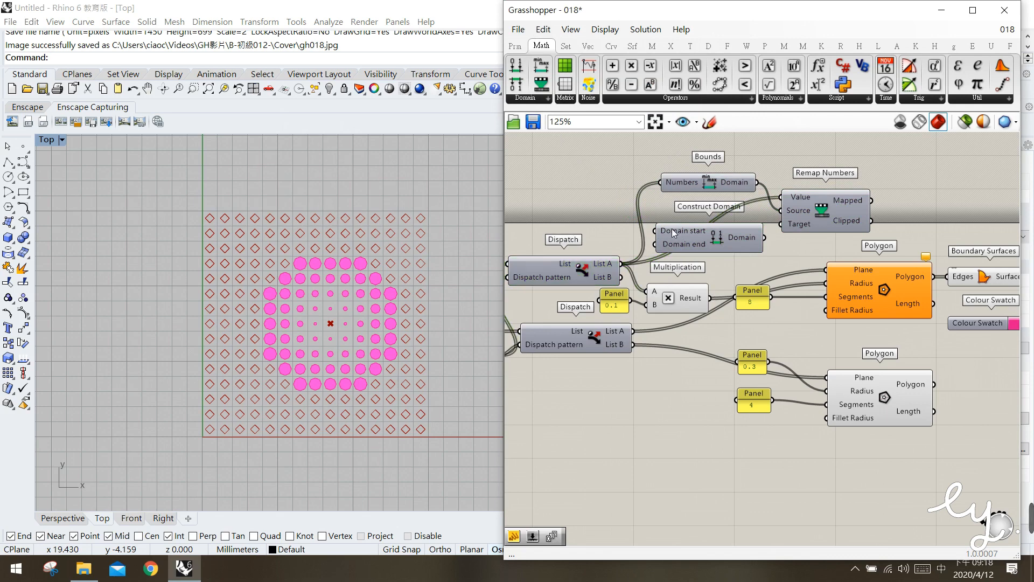
Create a 0.01 Number Slider, connect it to Construct Domain's Domain start input and place it above the upper Dispatch
mouse_move(674, 232)
right_click_drag(573, 178, 583, 177)
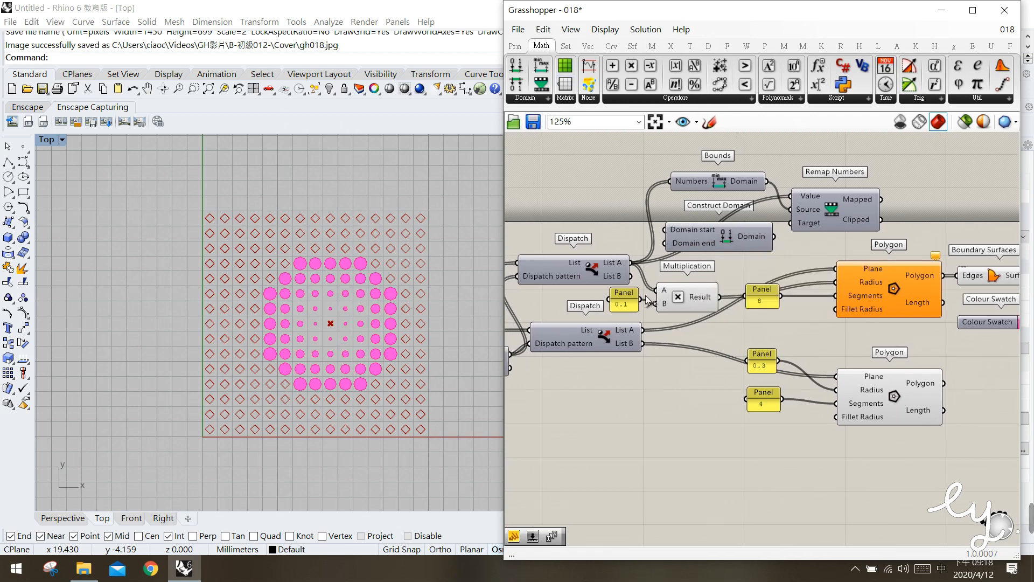
double_click(603, 205)
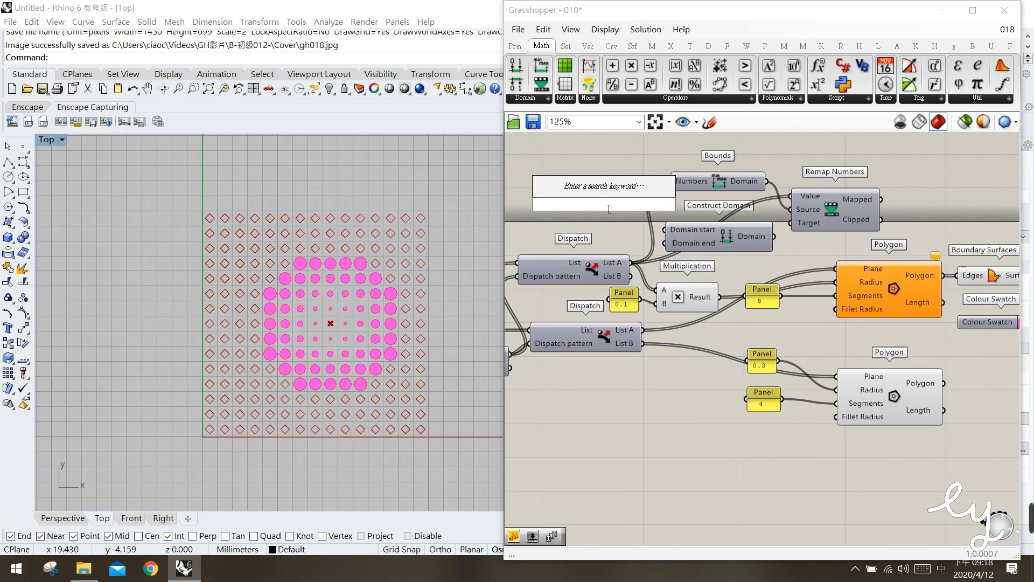
type("0.01")
key("Return")
left_click_drag(604, 204, 679, 234)
left_click_drag(602, 214, 595, 188)
Create a 0.3 Number Slider under the 0.01 slider and connect it to Construct Domain's Domain end input
double_click(583, 213)
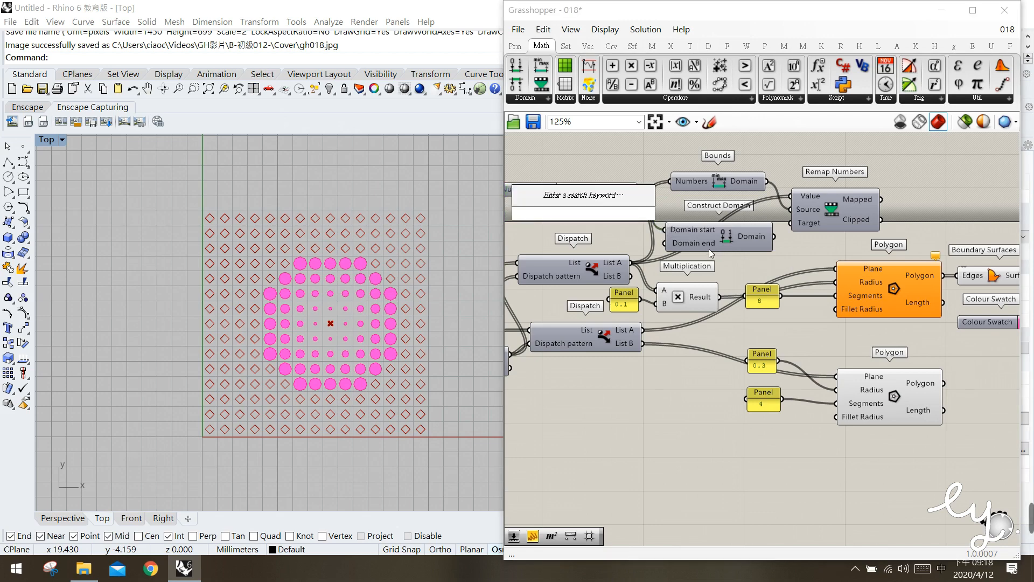
type("0")
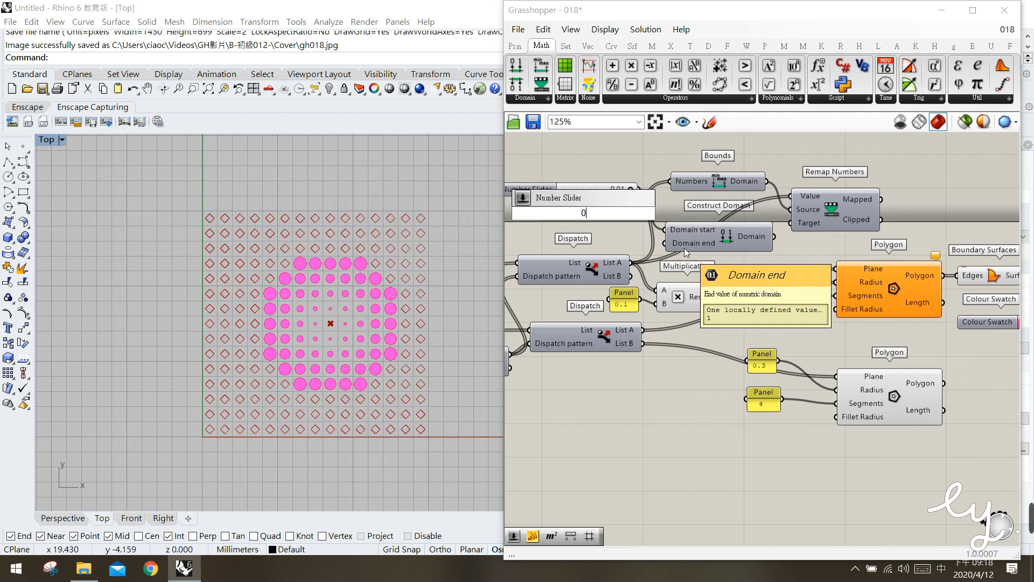
type(".3")
key("Return")
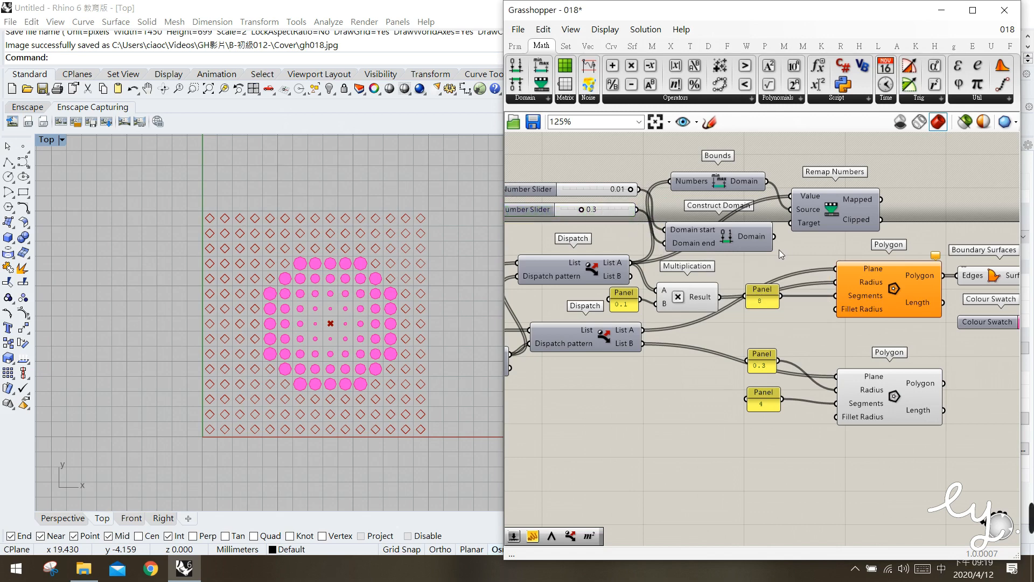
Connect Construct Domain's Domain output to Remap Numbers' Target input and inspect the Mapped values
left_click(734, 238)
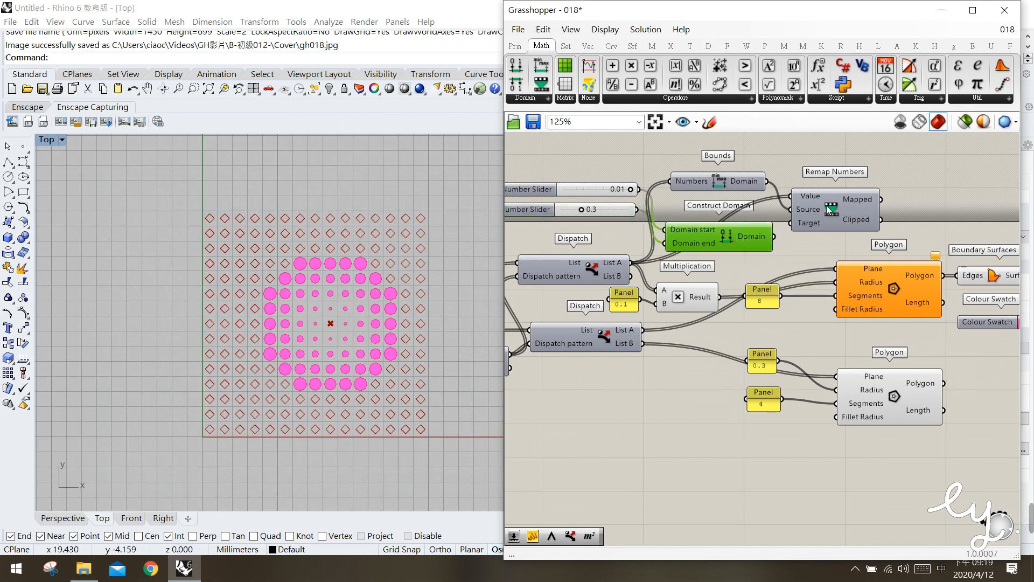
left_click_drag(776, 238, 792, 223)
left_click(786, 245)
left_click(835, 218)
mouse_move(857, 202)
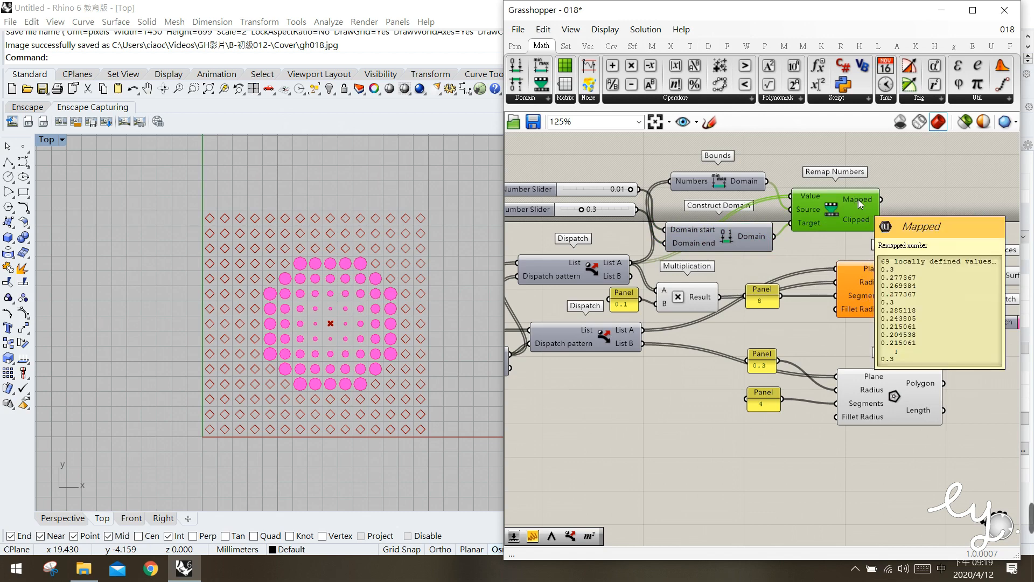
Move the remapping components and their two sliders away from the upper Polygon and connect the Mapped output to its Radius input
left_click(891, 293)
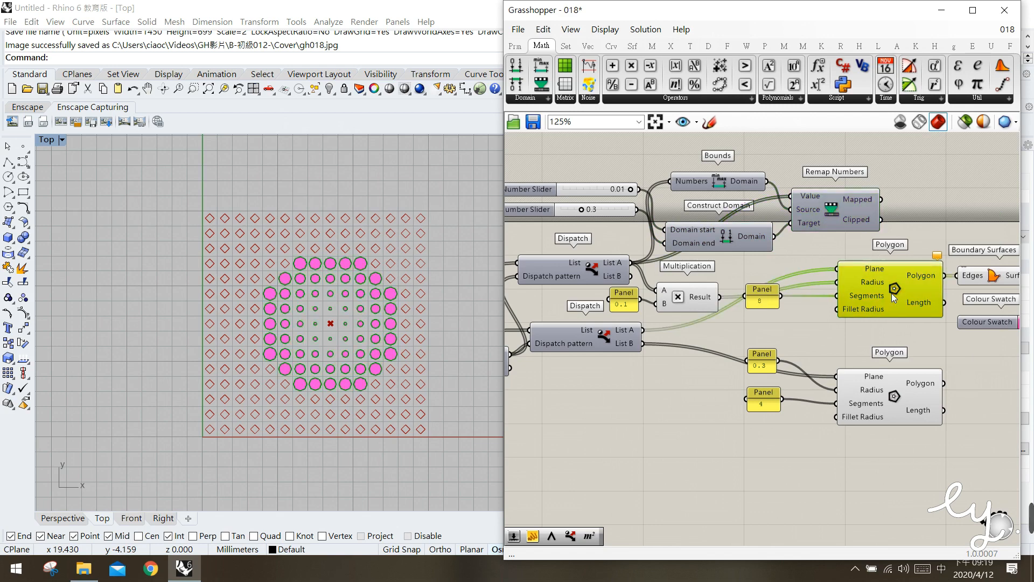
left_click_drag(889, 293, 892, 293)
left_click_drag(823, 254, 700, 181)
left_click(613, 193, "shift")
left_click(608, 209, "shift")
left_click_drag(723, 235, 670, 221)
left_click(848, 202)
left_click_drag(827, 189, 837, 281)
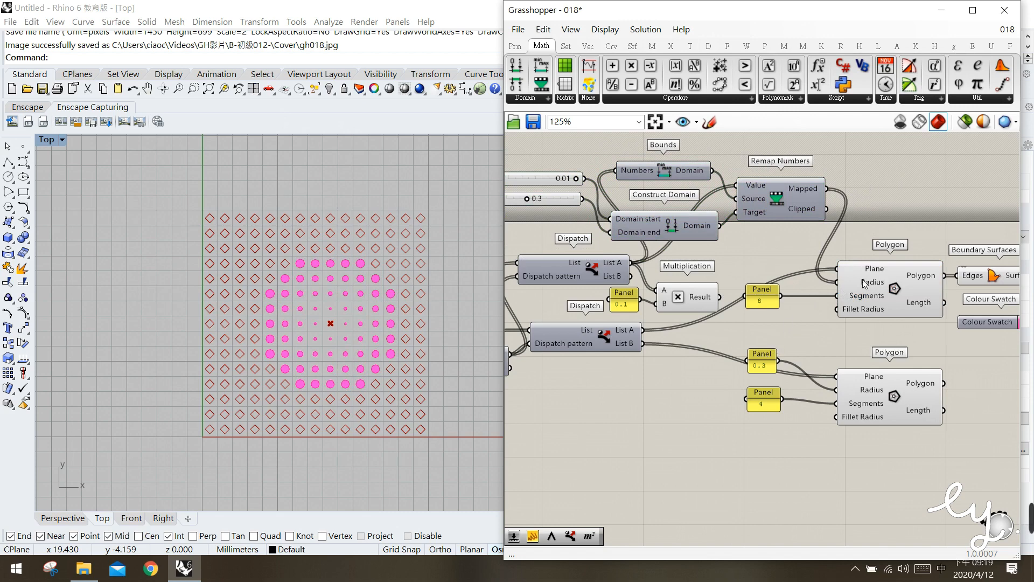
Delete the unneeded Multiplication component and its 0.1 panel
left_click(871, 309)
left_click(685, 303)
key("Delete")
left_click(624, 299)
key("Delete")
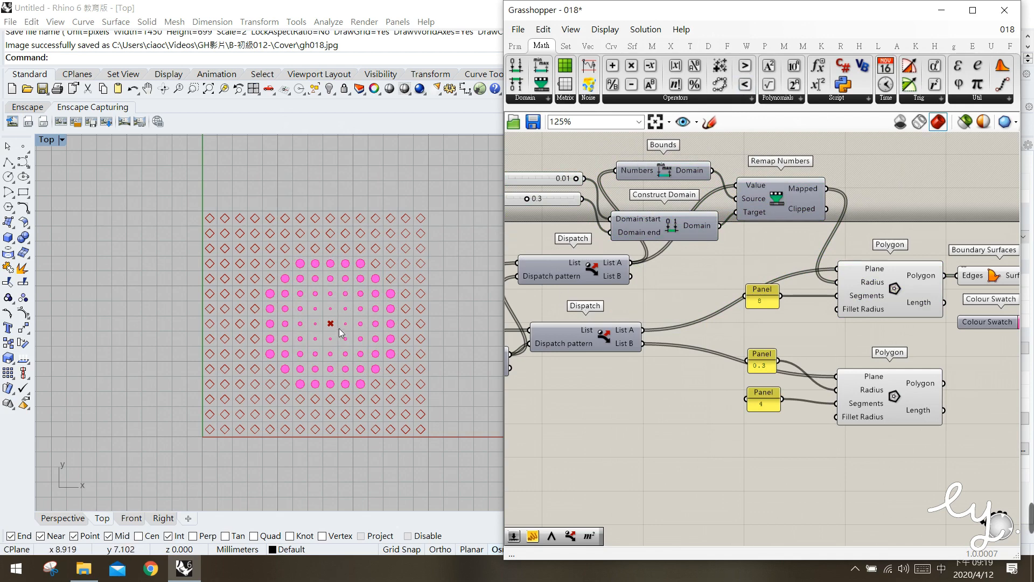
Nudge the 0.01 Number Slider to tidy its position and inspect the Domain output of the Bounds component feeding Remap Numbers
right_click_drag(540, 300, 637, 297)
mouse_move(788, 169)
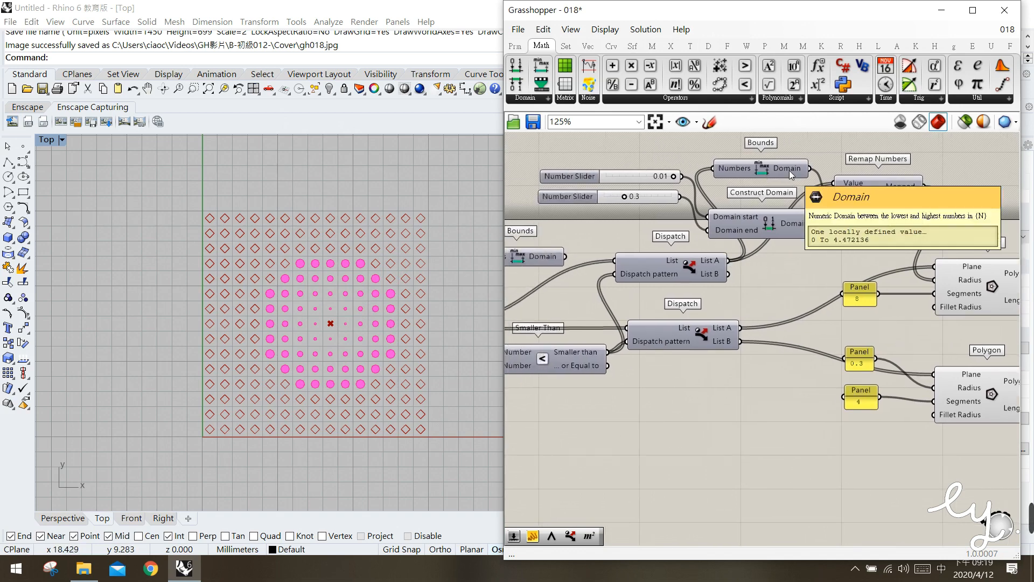
left_click(635, 176)
left_click_drag(632, 177, 637, 176)
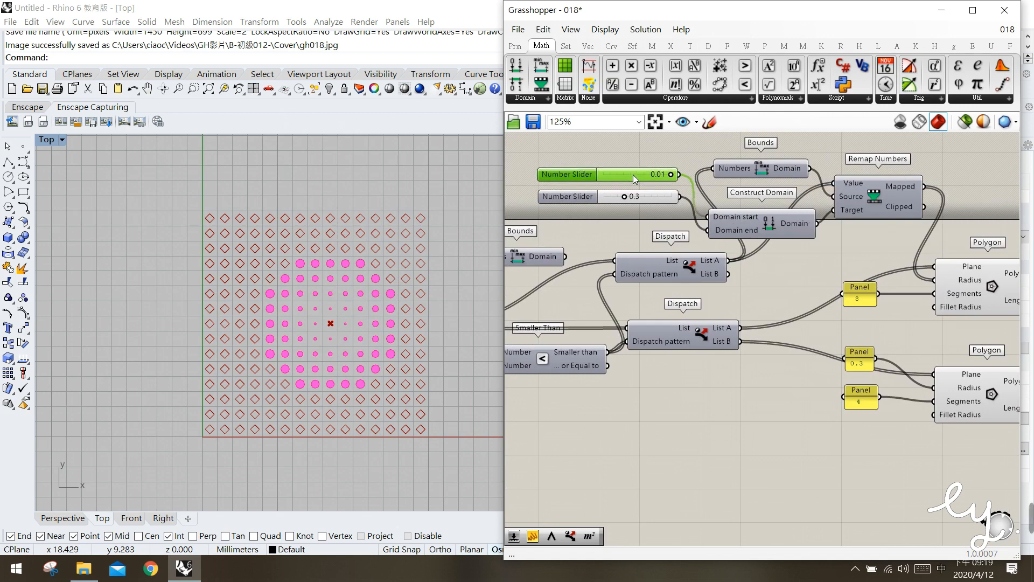
mouse_move(786, 170)
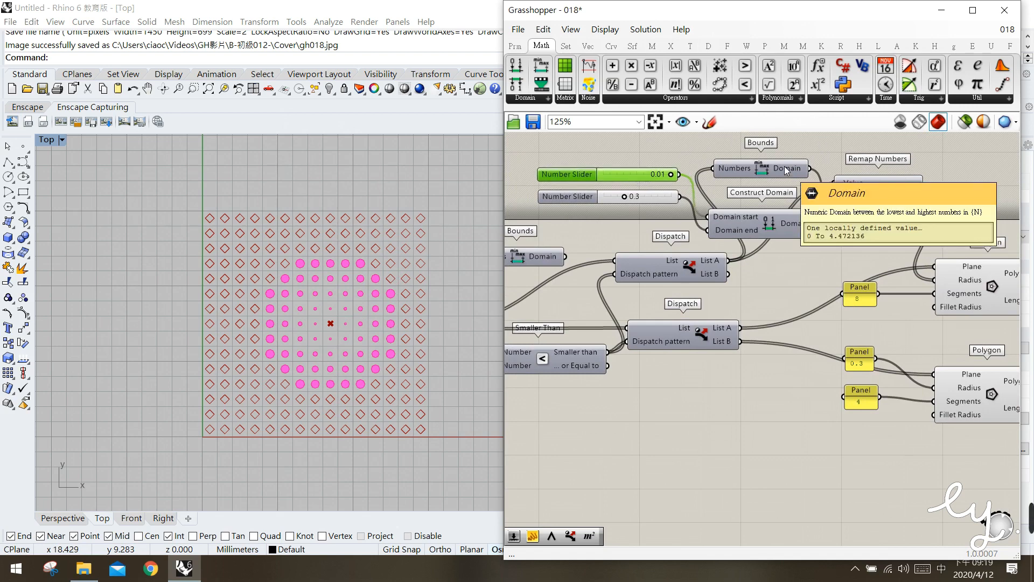
left_click_drag(622, 168, 620, 167)
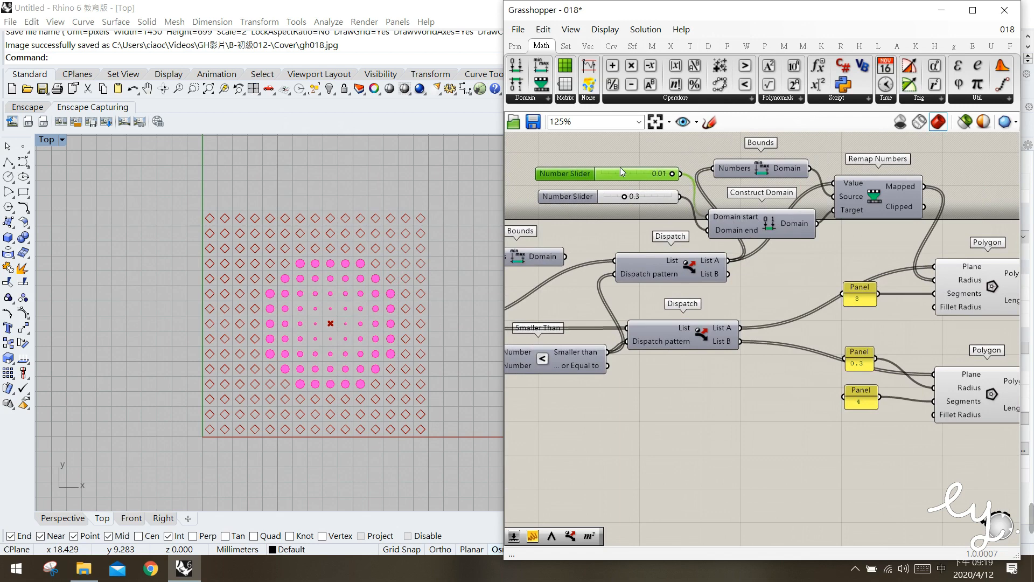
mouse_move(787, 170)
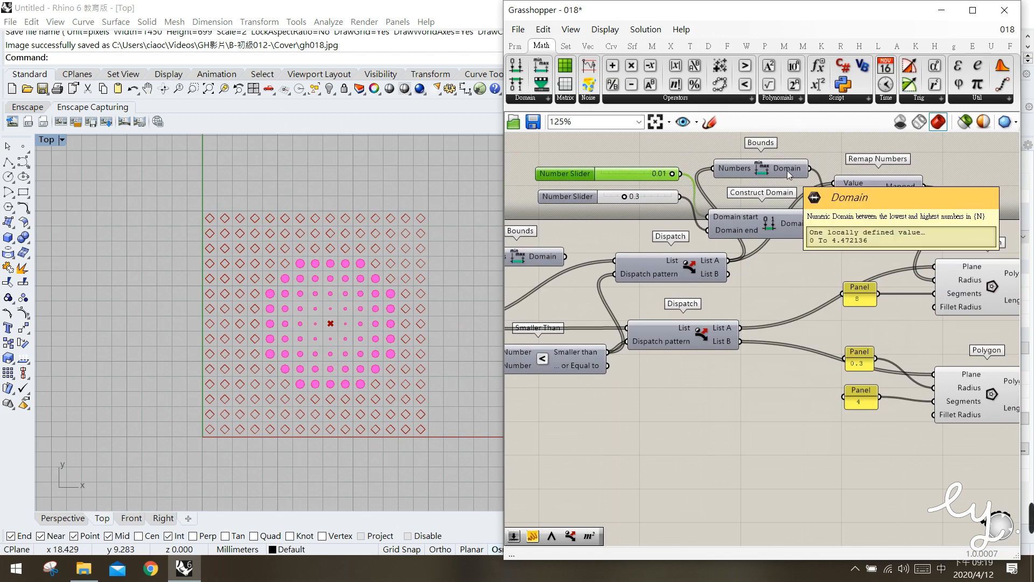
left_click(649, 202)
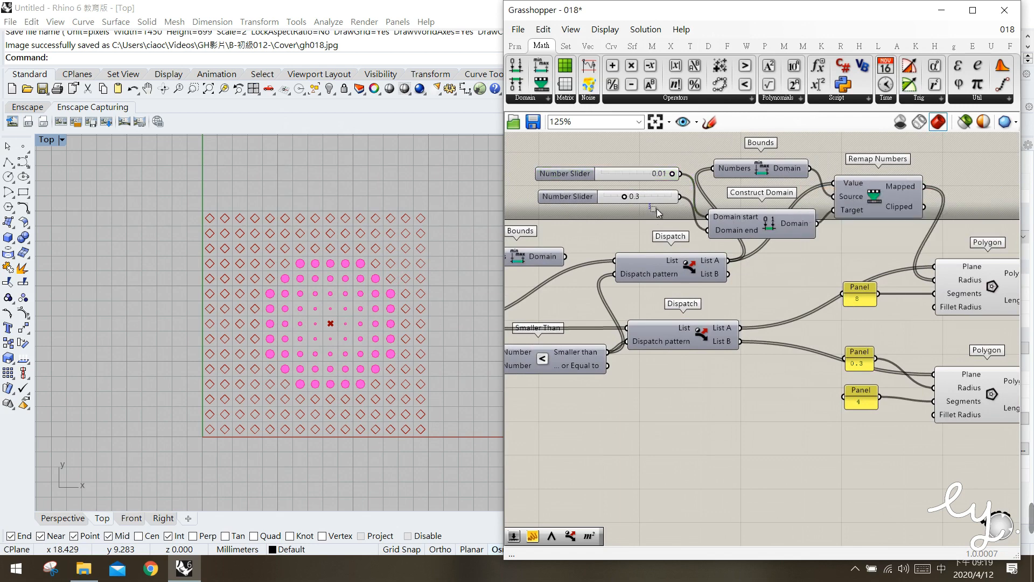
Check the range of Remap Numbers' Mapped output with a temporary Bounds component and delete that component
right_click_drag(862, 237, 742, 235)
left_click(749, 236)
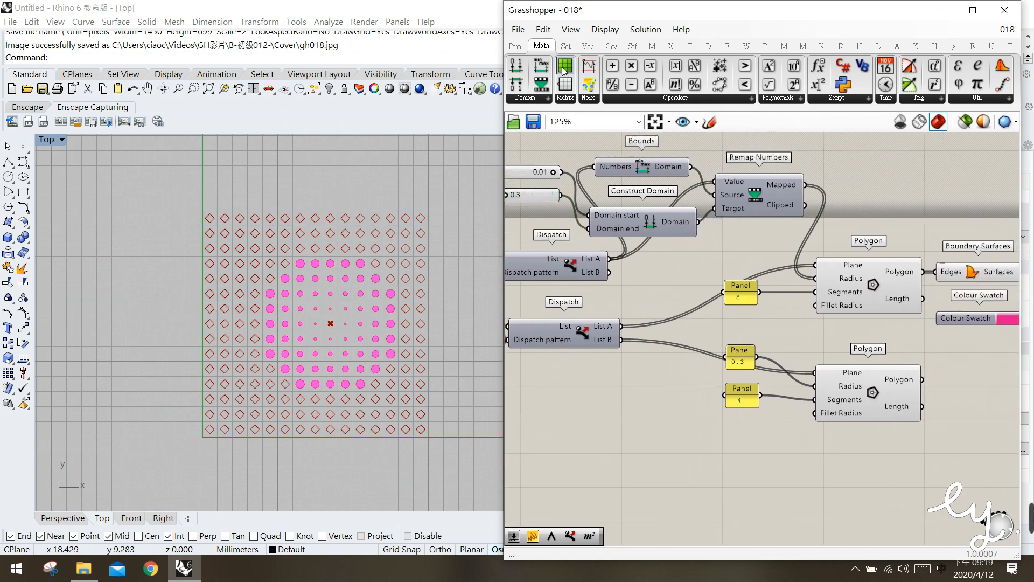
left_click_drag(541, 67, 868, 173)
left_click(775, 187)
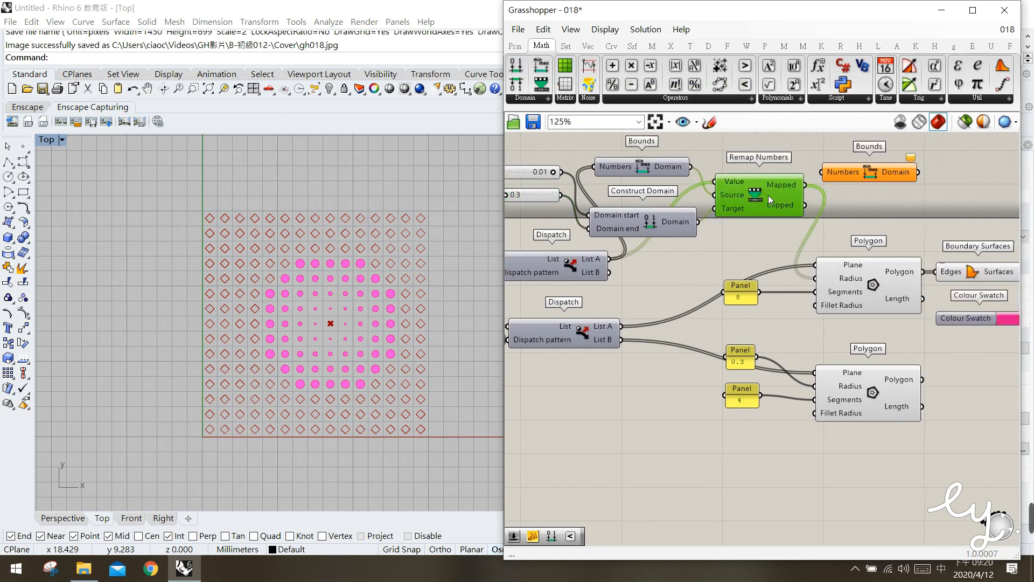
left_click_drag(805, 185, 822, 172)
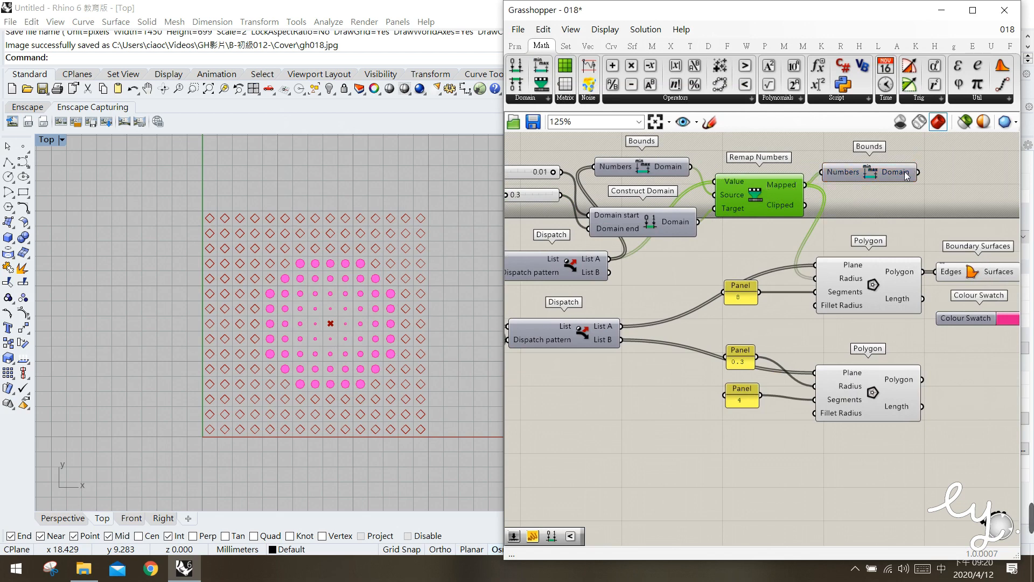
mouse_move(900, 176)
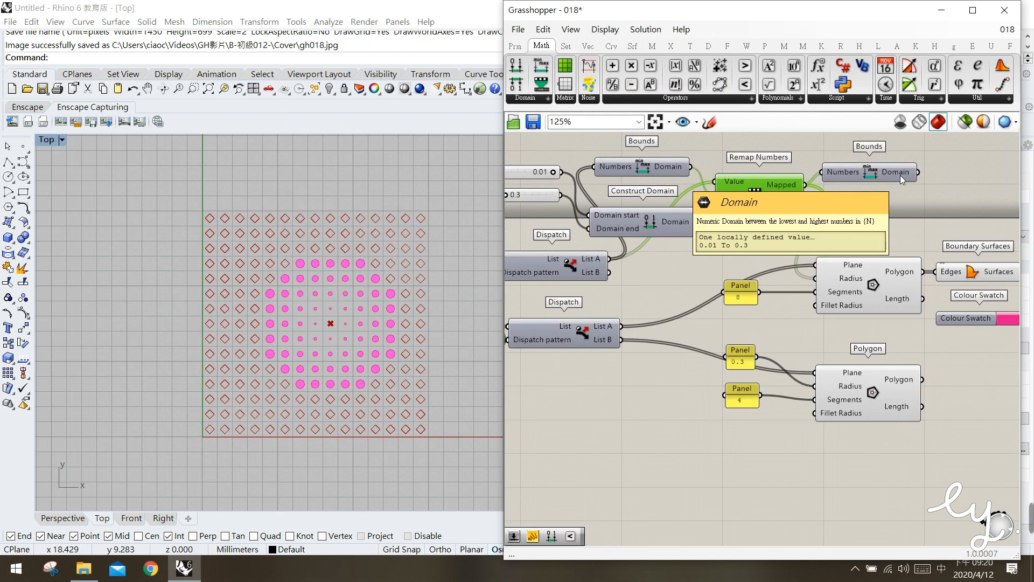
left_click(900, 176)
key("Delete")
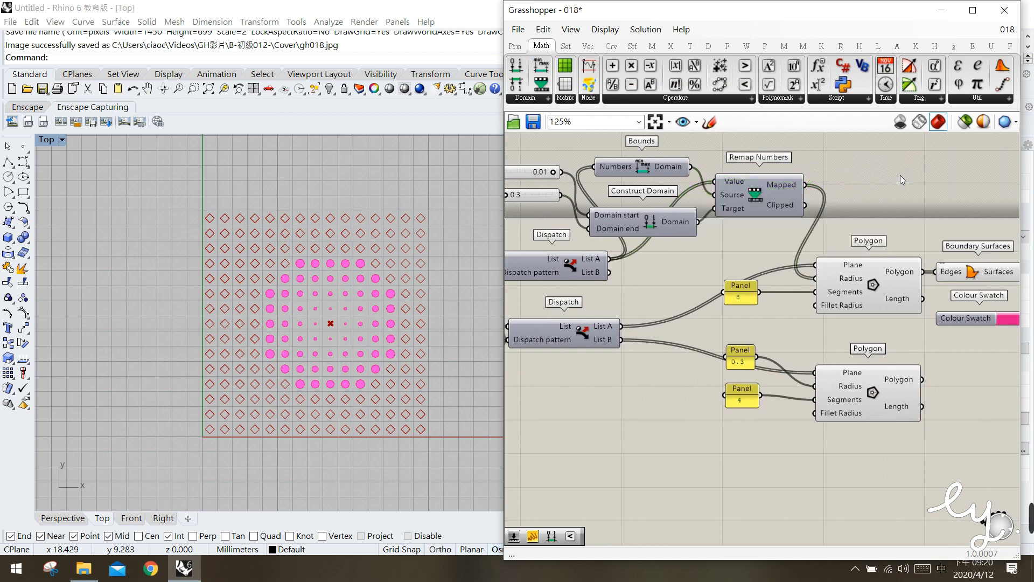
Nudge the 0.3 slider and swap Construct Domain's inputs, feeding 0.3 to Domain start and 0.01 to Domain end
left_click(825, 288)
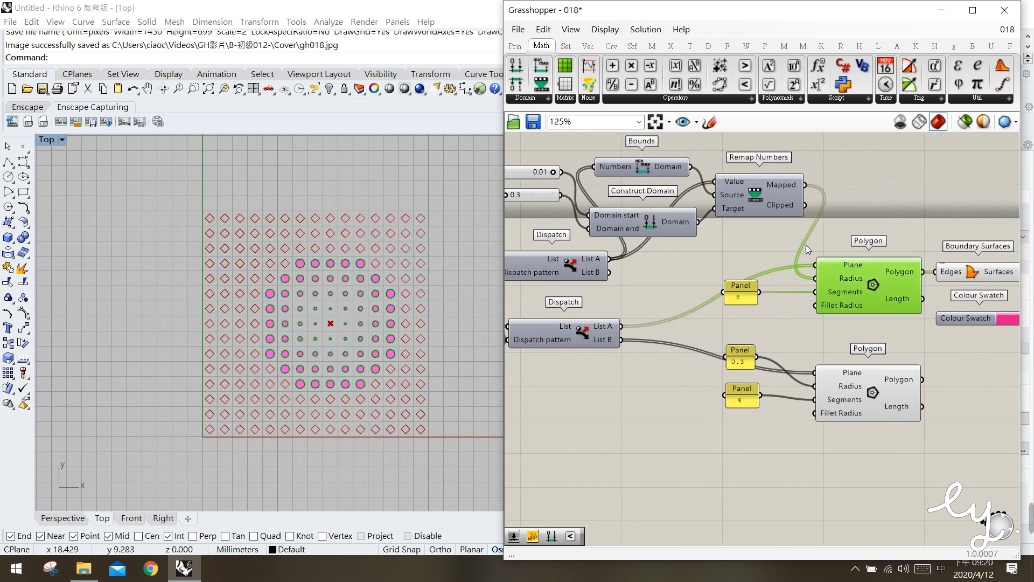
left_click(674, 283)
right_click_drag(674, 288, 765, 305)
left_click_drag(605, 213, 562, 190)
left_click(574, 169)
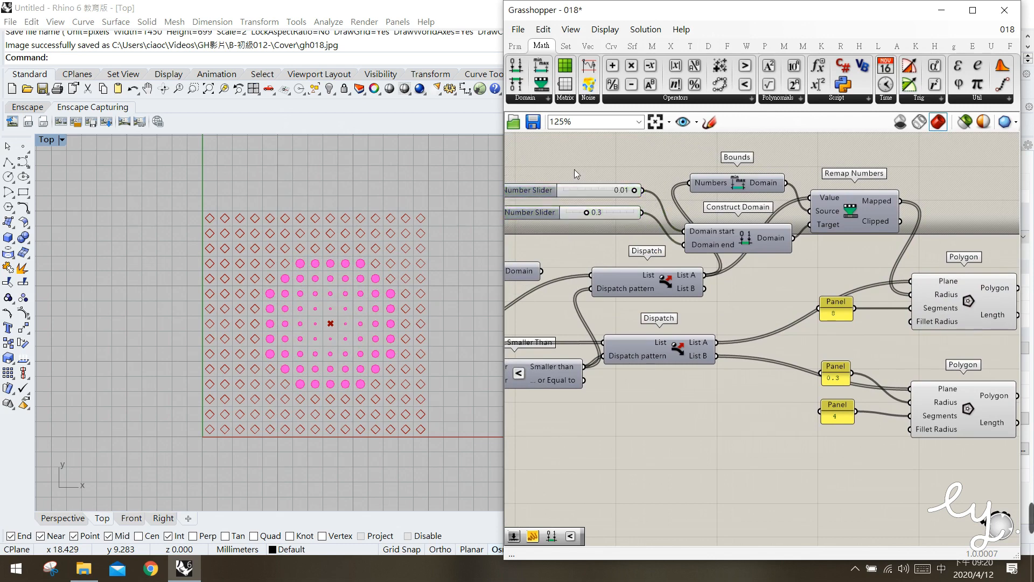
left_click_drag(612, 216, 609, 215)
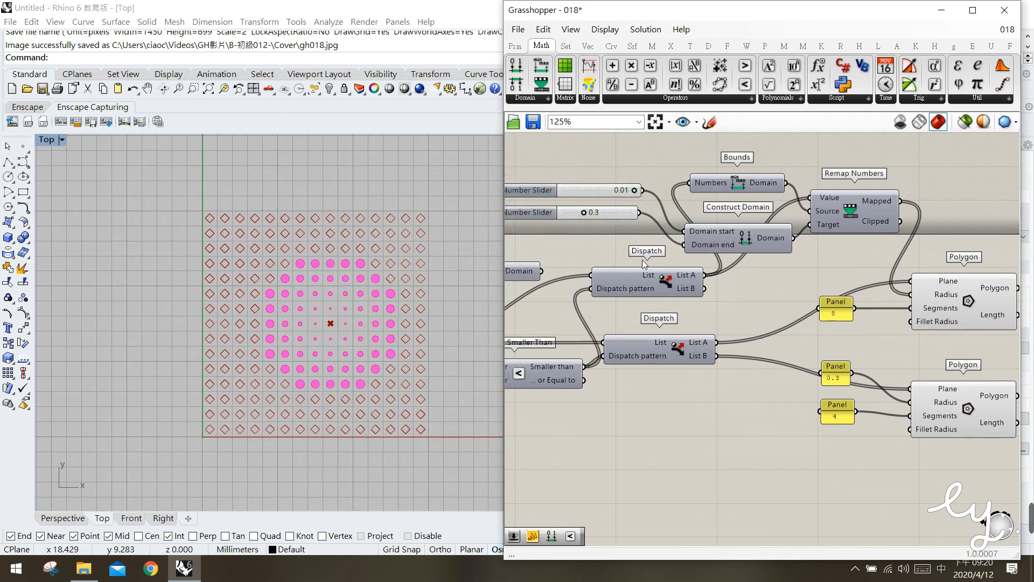
mouse_move(692, 278)
left_click_drag(613, 190, 690, 258)
left_click(611, 209)
left_click(648, 198)
left_click_drag(639, 211, 685, 231)
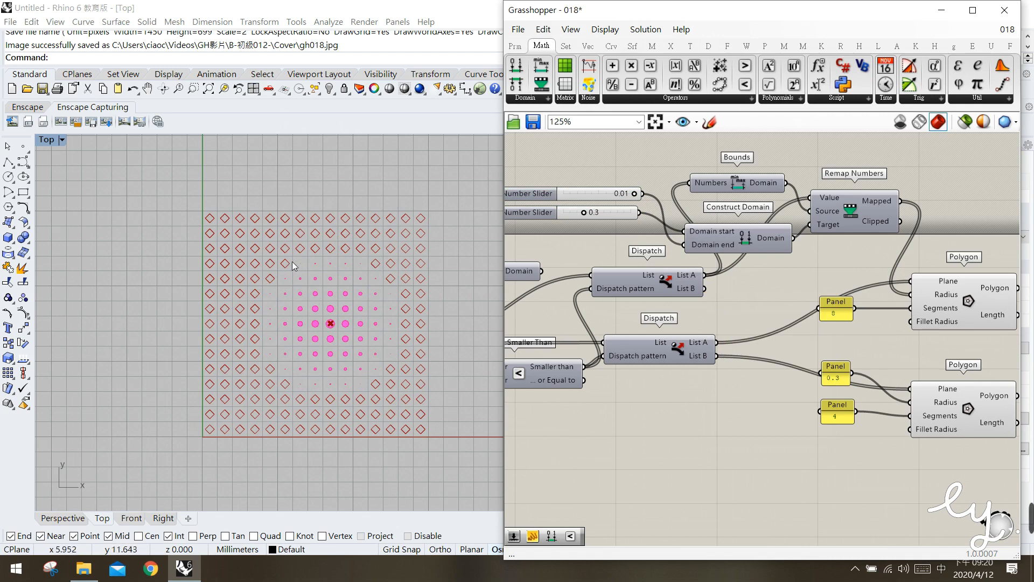
Set the Number Slider feeding List Item's Index input to 125 to relocate the pattern's centre point
left_click_drag(294, 259, 359, 275)
left_click_drag(330, 323, 342, 337)
right_click_drag(572, 349, 737, 323)
right_click_drag(636, 319, 792, 305)
right_click_drag(680, 335, 773, 324)
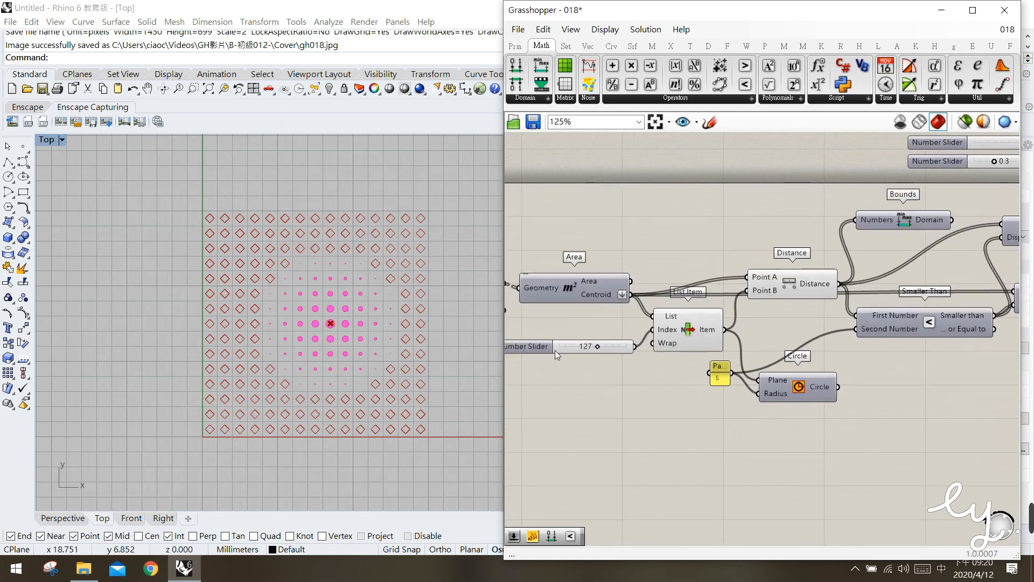
left_click_drag(601, 348, 603, 349)
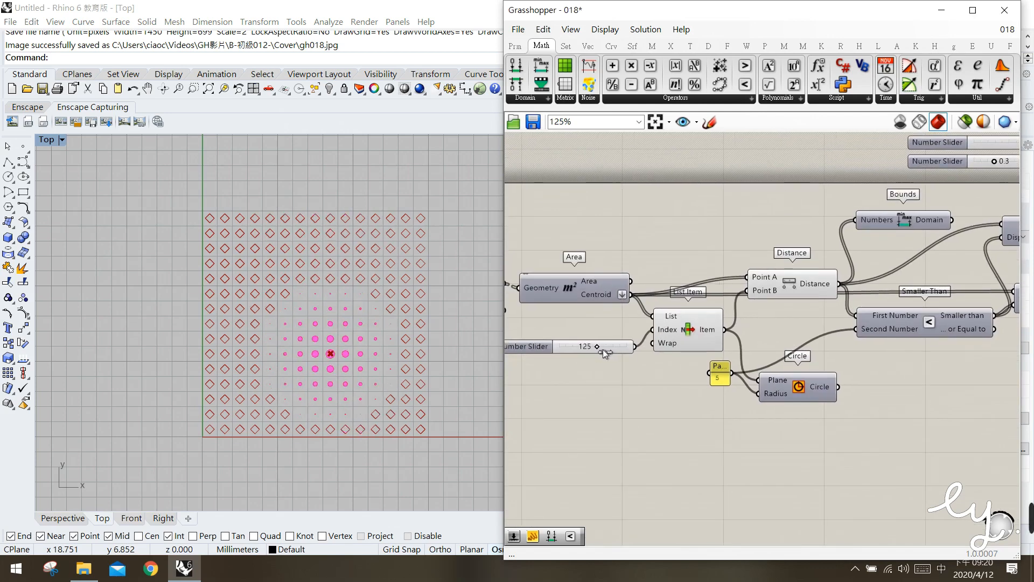
right_click_drag(856, 350, 839, 350)
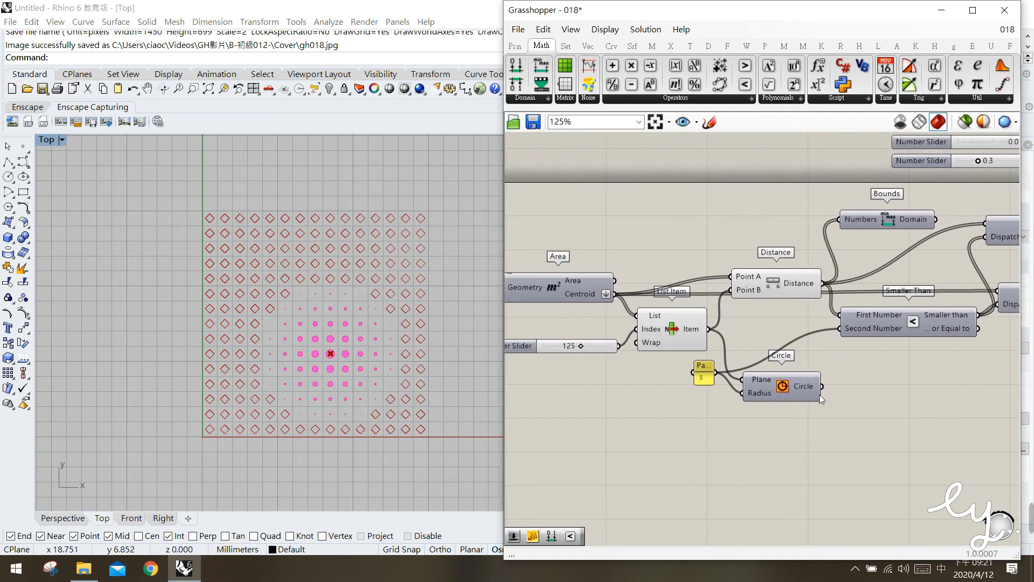